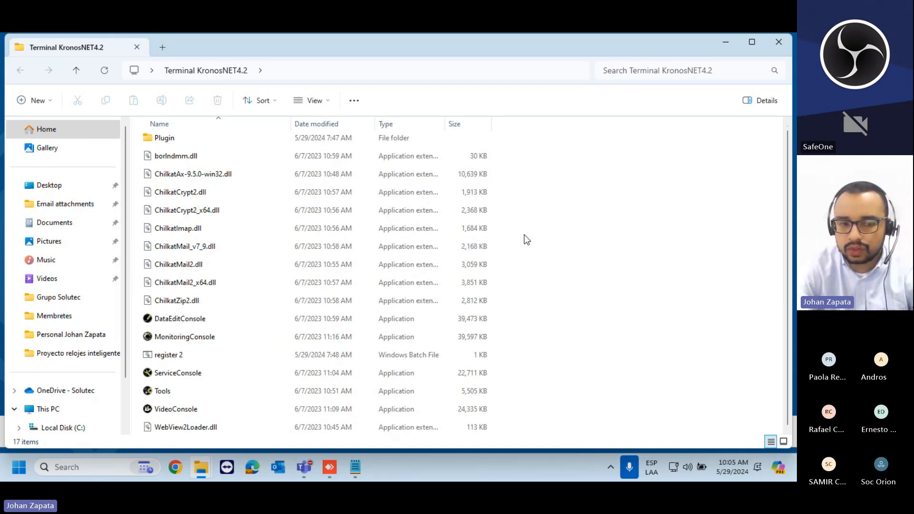
- Close the Terminal KronosNET4.2 window, select its desktop folder, and open File Explorer at This PC
left_click(779, 42)
left_click(216, 173)
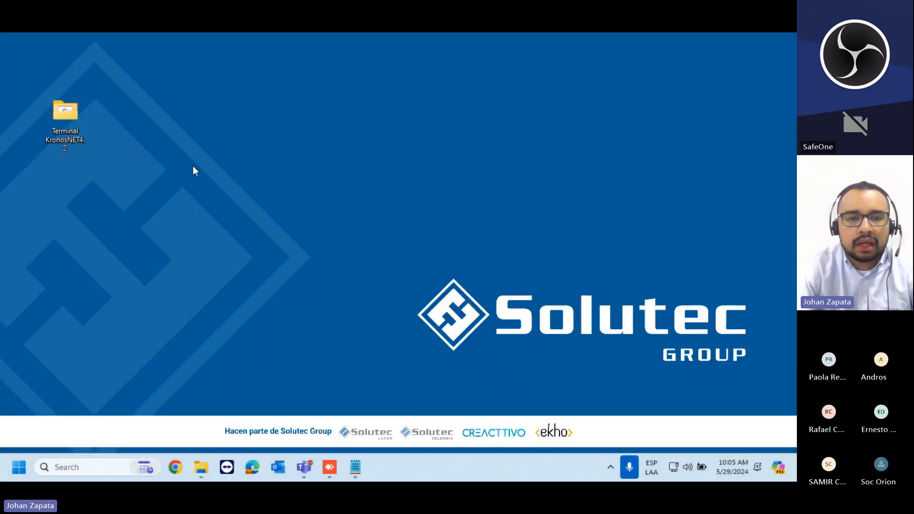
left_click_drag(49, 178, 95, 107)
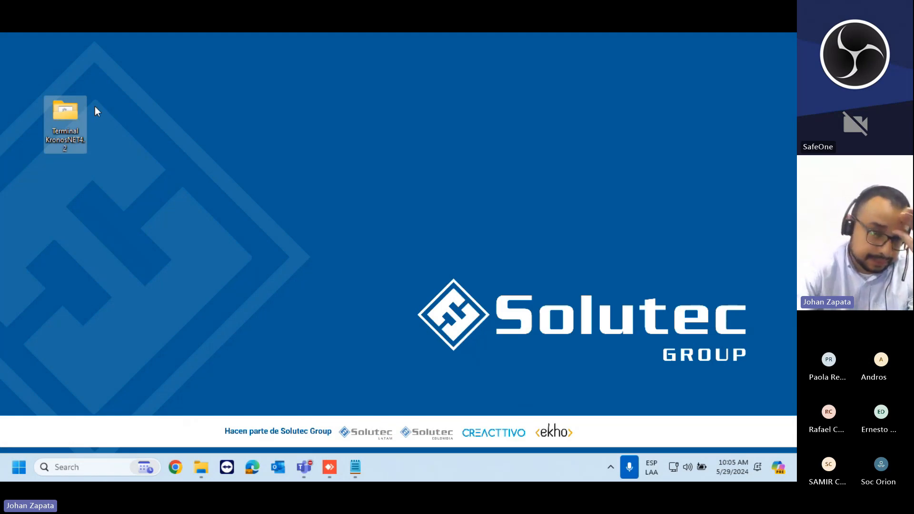
left_click(110, 181)
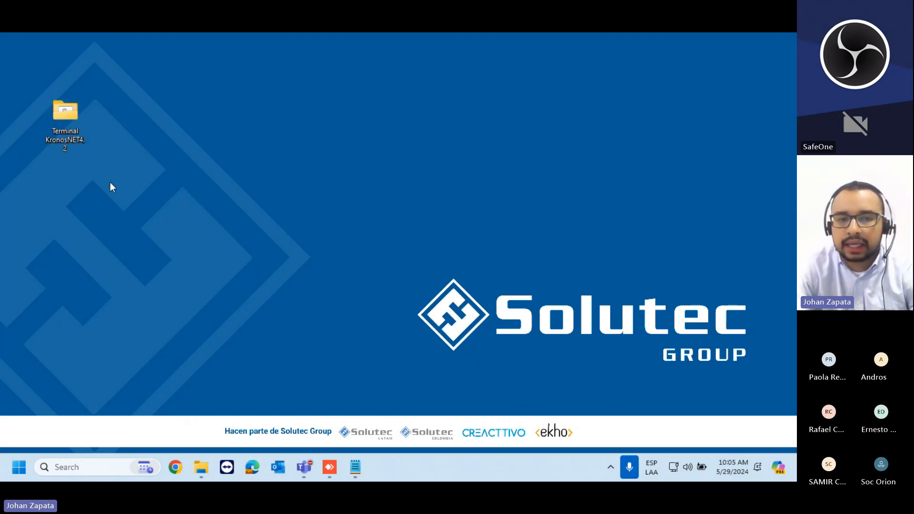
left_click_drag(70, 187, 145, 151)
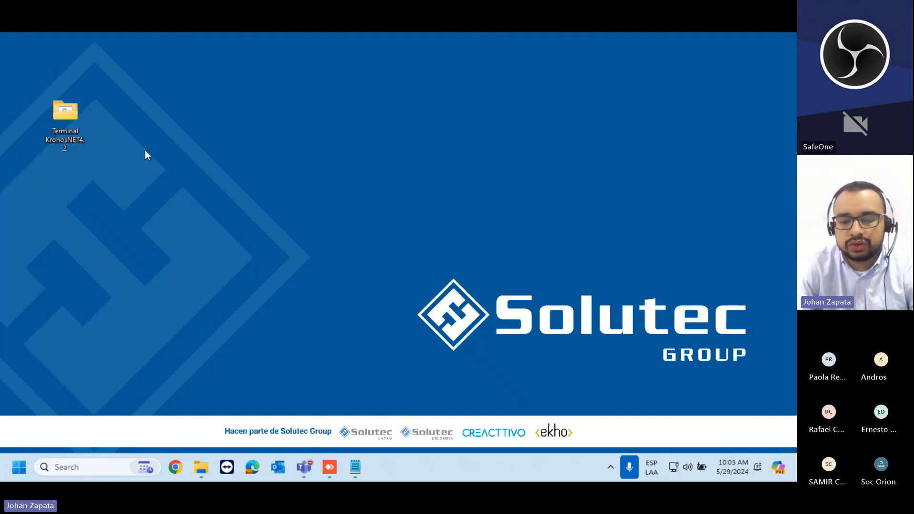
left_click(77, 135)
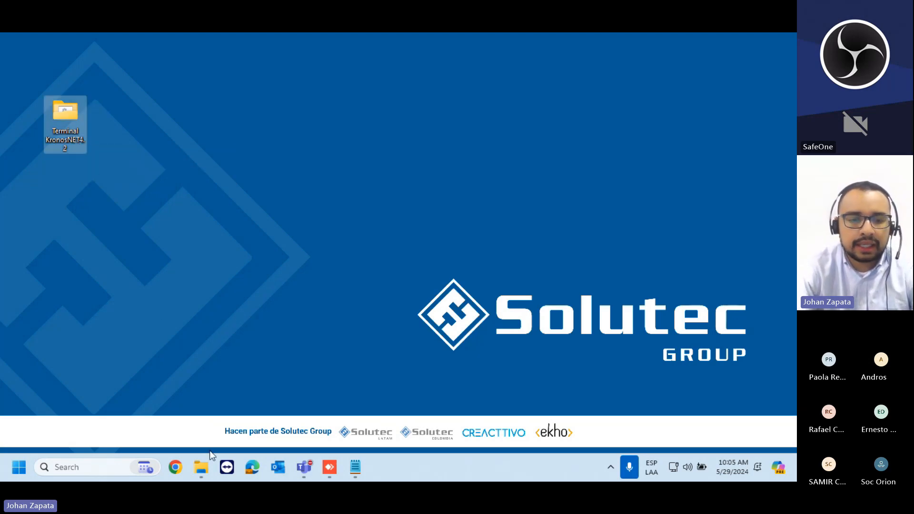
left_click(207, 466)
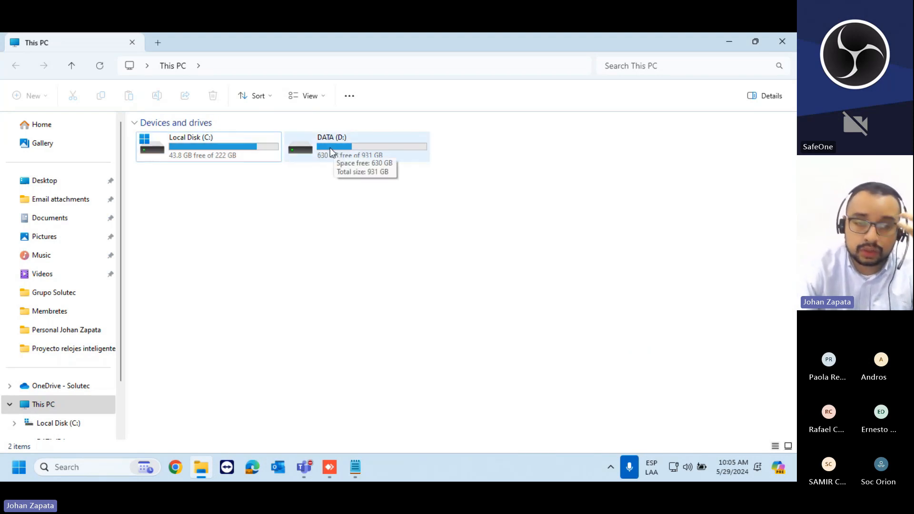
- Paste the Terminal KronosNET4.2 folder into Local Disk (C:) and rename it KronosNET
double_click(237, 152)
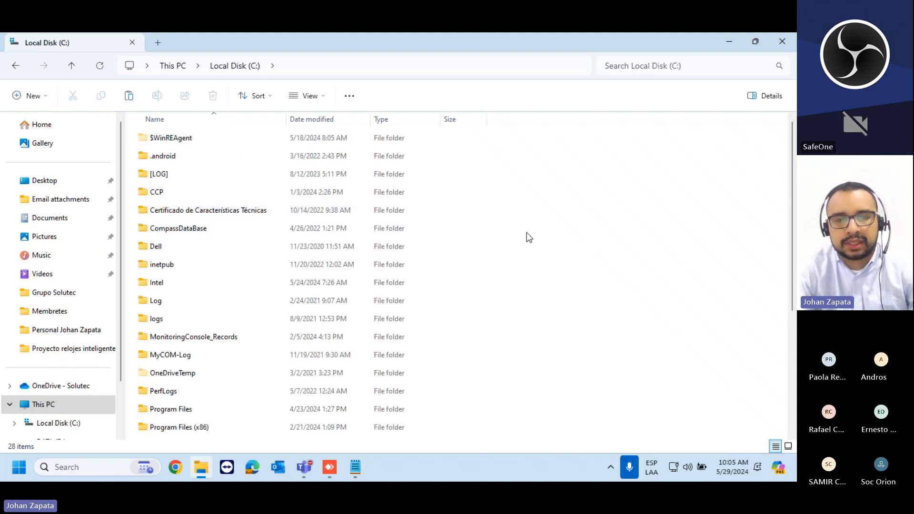
key("ctrl+v")
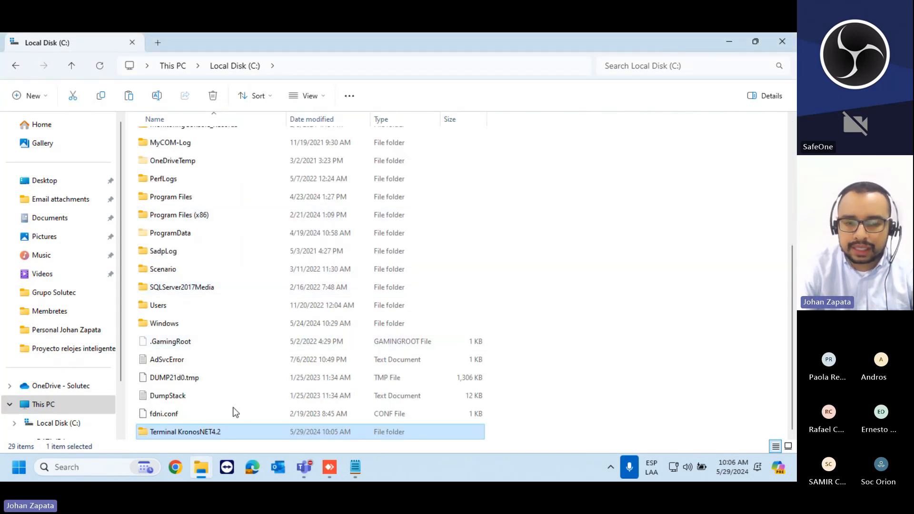
right_click(229, 433)
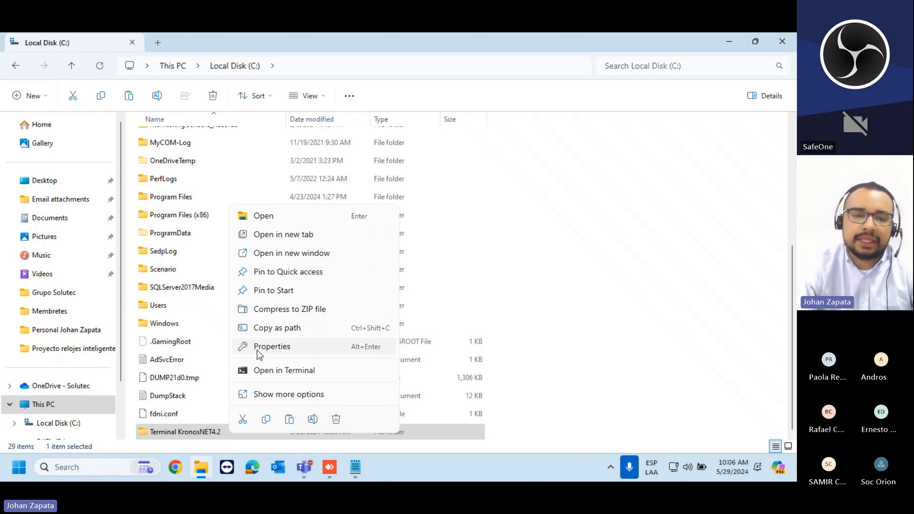
left_click(263, 394)
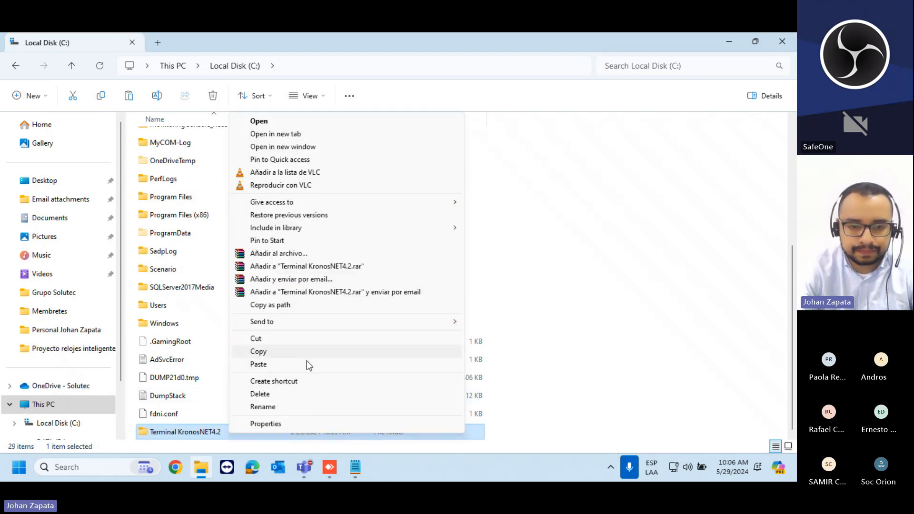
type("mK")
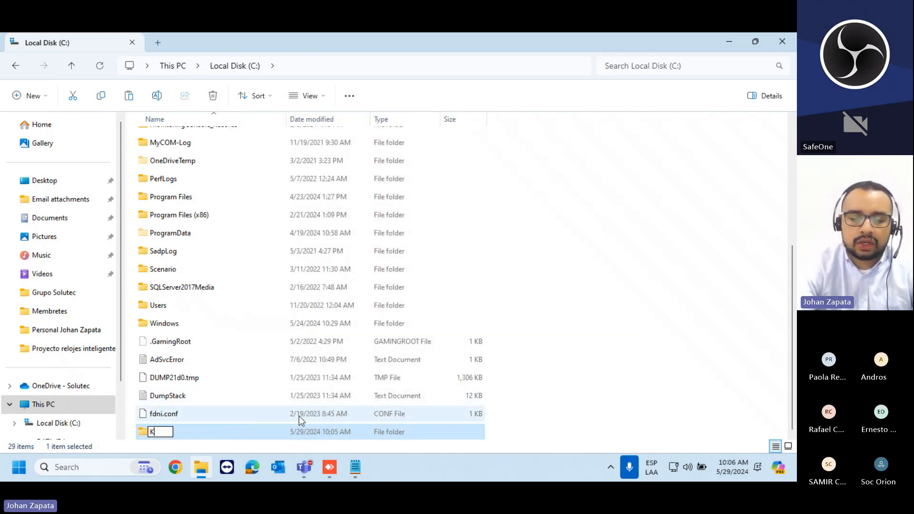
type("ronosNET")
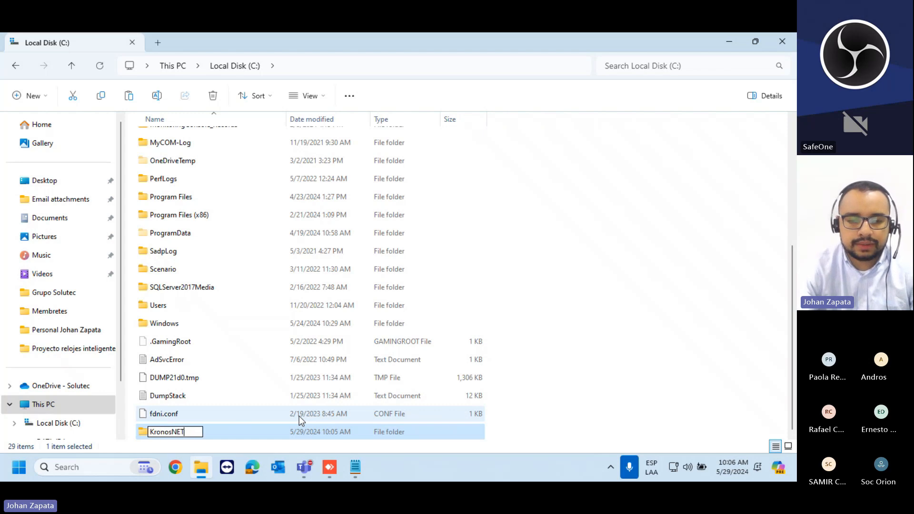
key("Return")
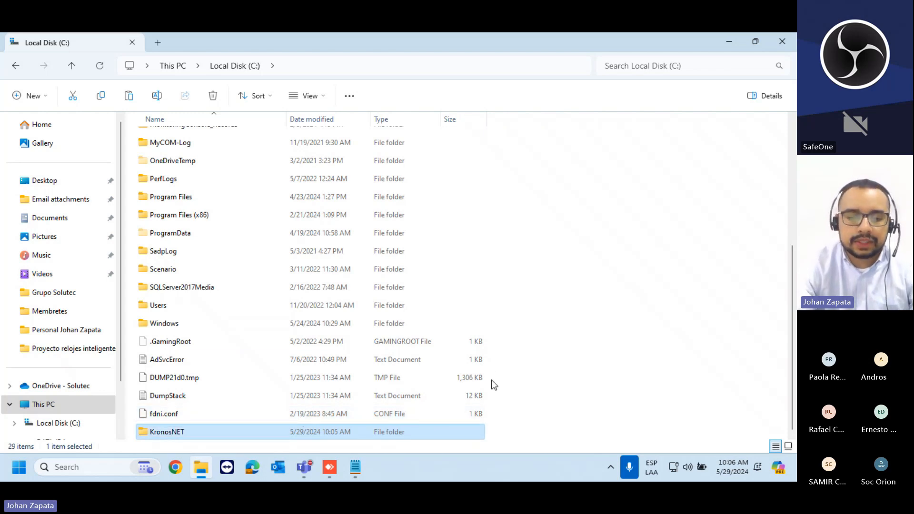
- Open the KronosNET folder and run the register 2 batch file as administrator
double_click(199, 432)
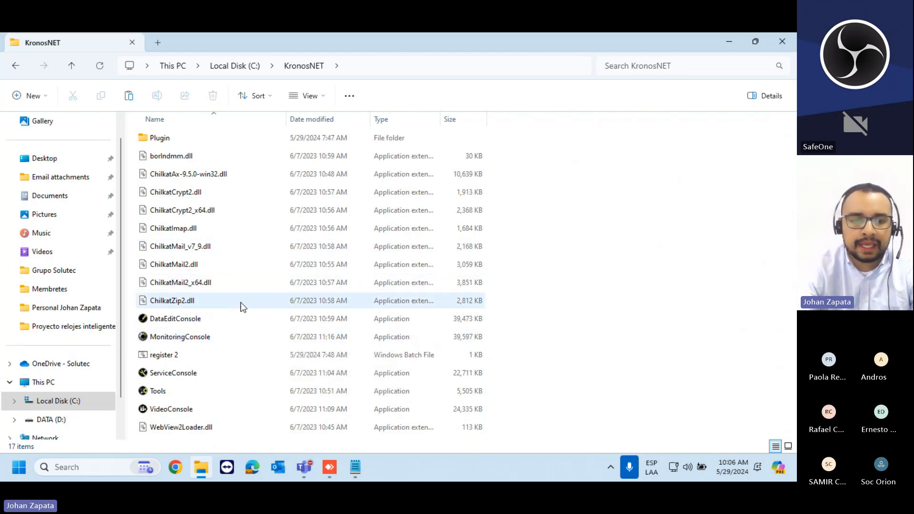
left_click(193, 360)
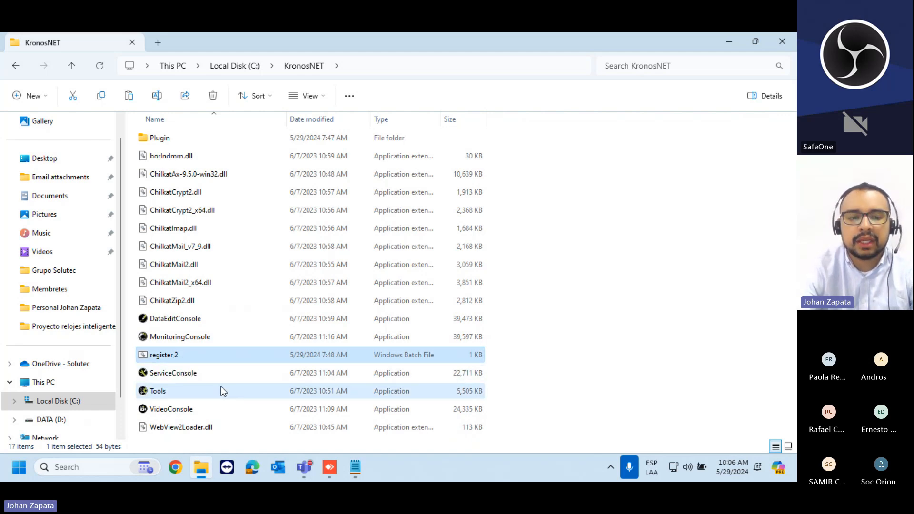
right_click(186, 359)
left_click(270, 206)
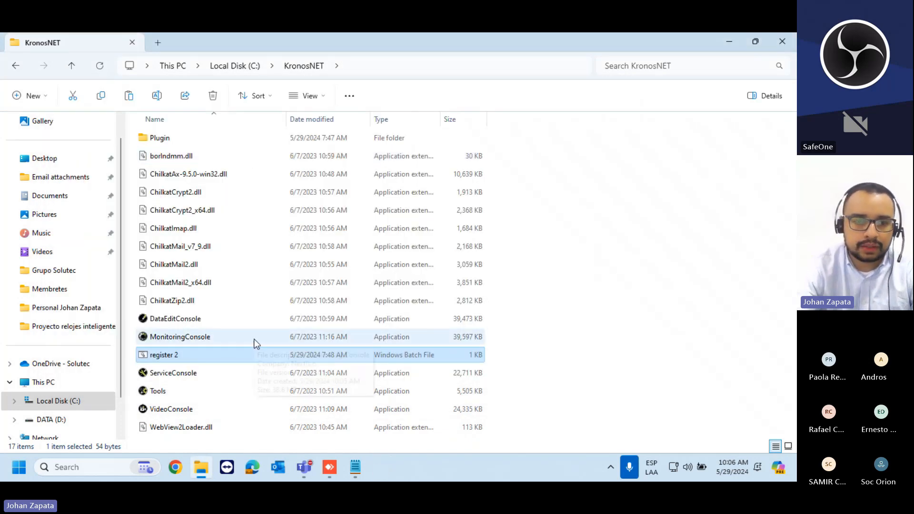
mouse_move(257, 247)
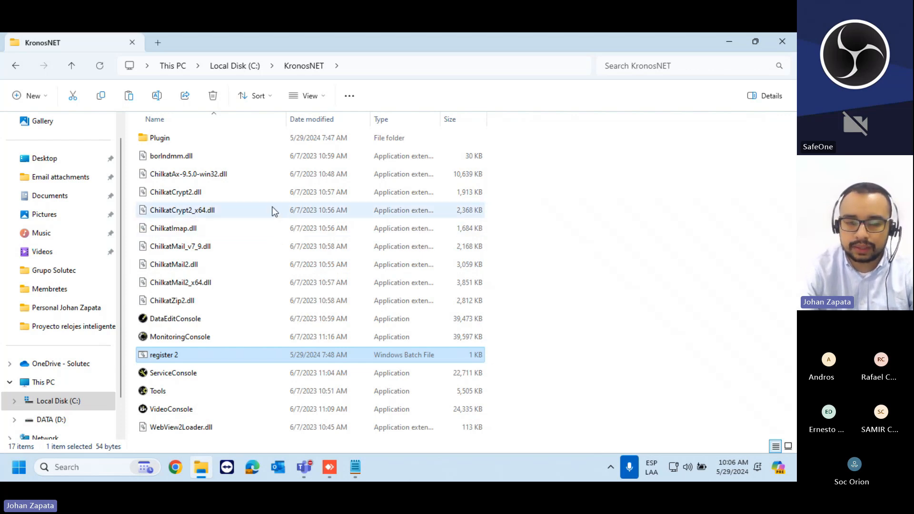
- Select and deselect the library files borlndmm.dll through ChilkatZip2.dll, then select the Tools application
left_click(222, 161)
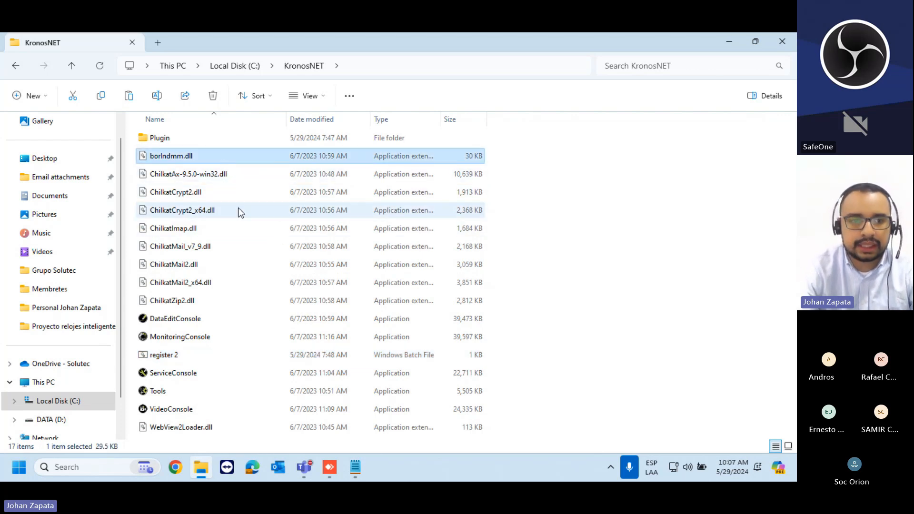
left_click(243, 183)
left_click(233, 177)
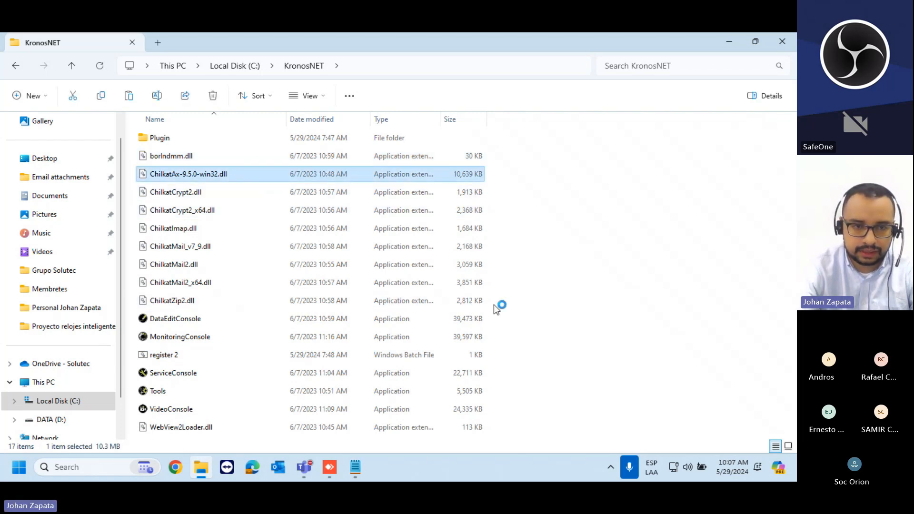
left_click_drag(498, 306, 255, 155)
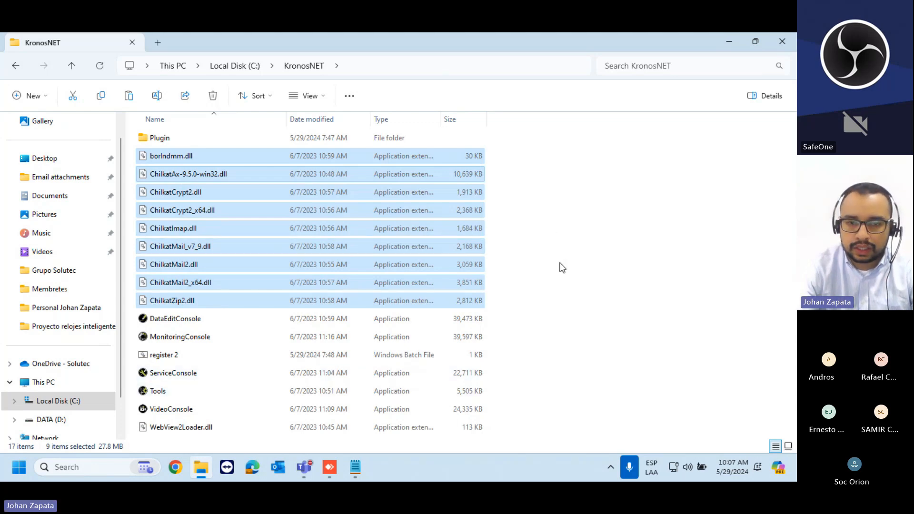
left_click(555, 376)
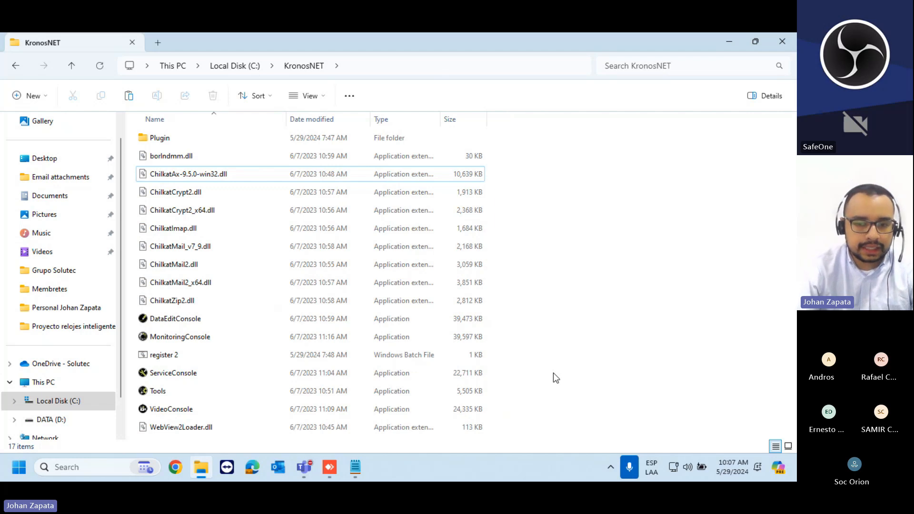
left_click(217, 387)
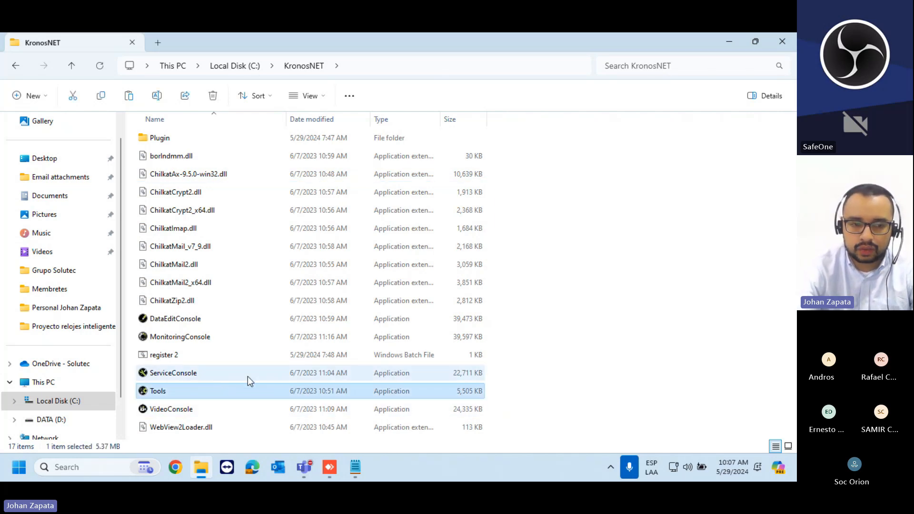
- Run Tools as administrator and delete all seven configuration plugins
right_click(170, 392)
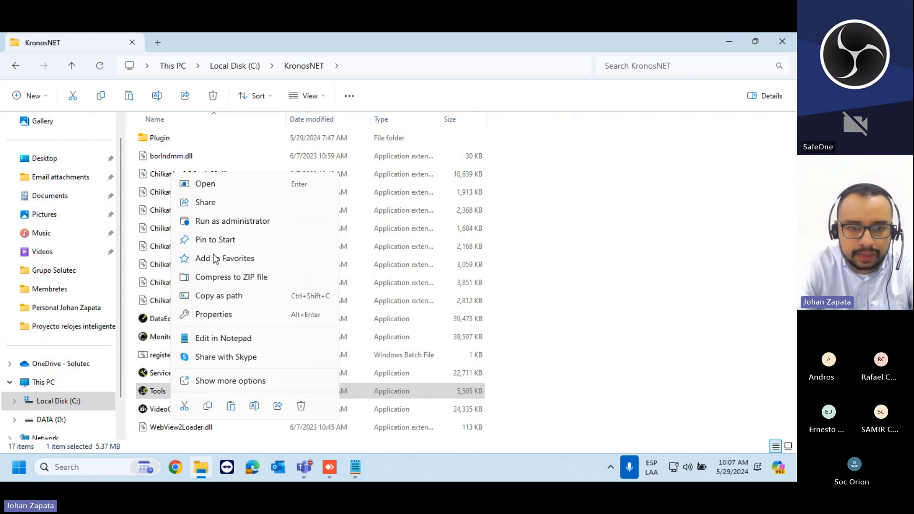
left_click(230, 225)
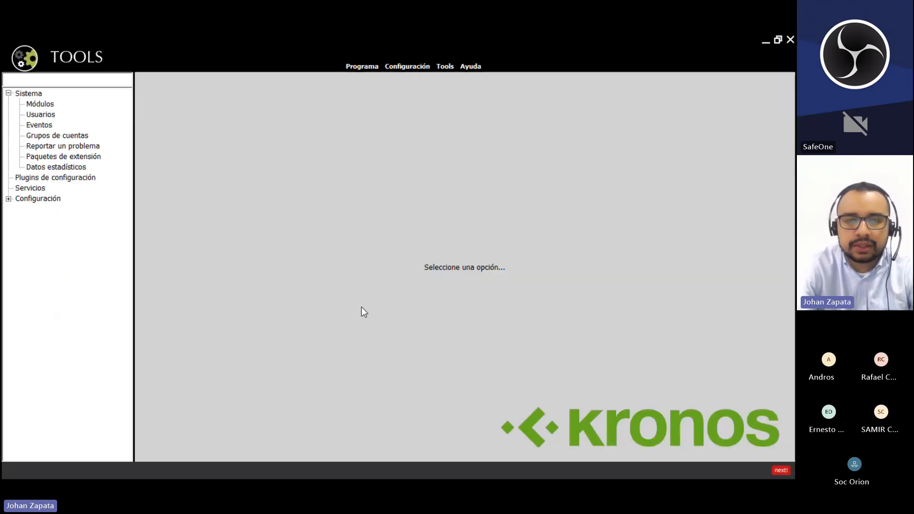
left_click(61, 178)
left_click_drag(419, 214, 574, 68)
left_click(783, 141)
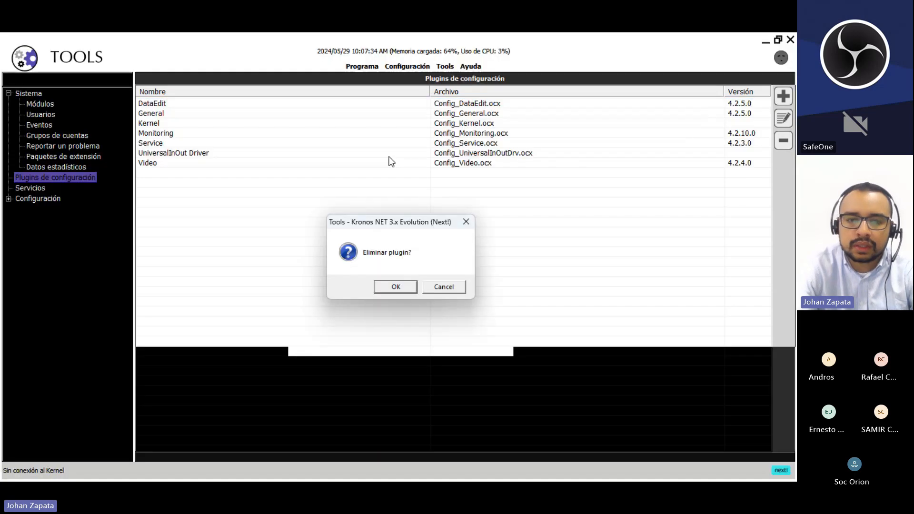
left_click(396, 286)
left_click(21, 198)
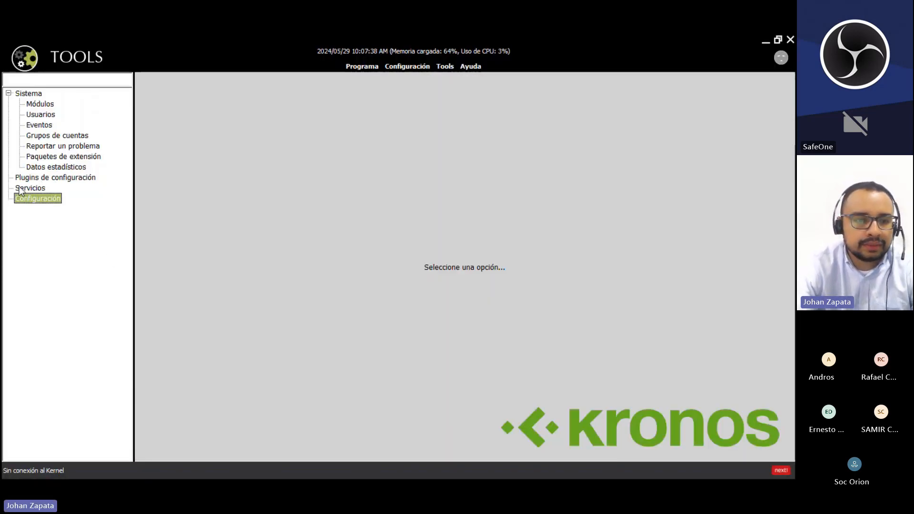
- Remove the KronosNET Kernel and Next AiVoiceDtmfGate Driver services from the services list
left_click(21, 188)
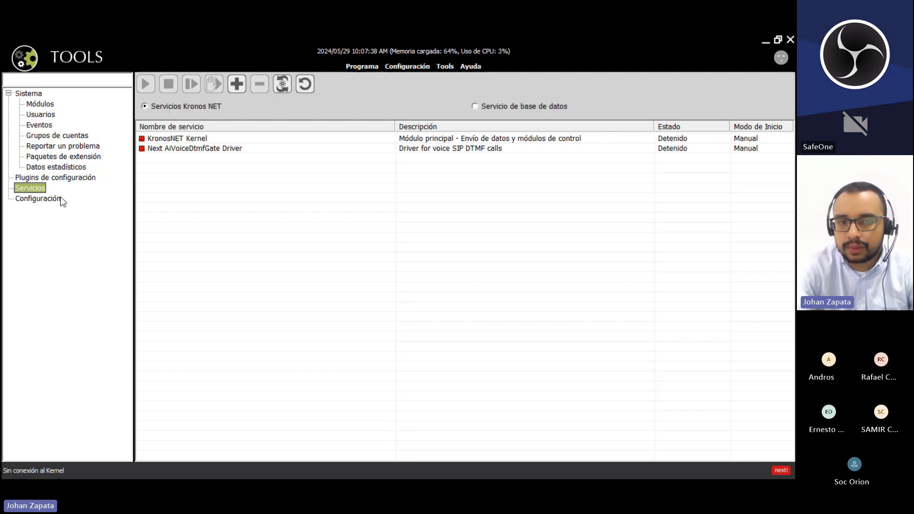
left_click_drag(207, 163, 231, 118)
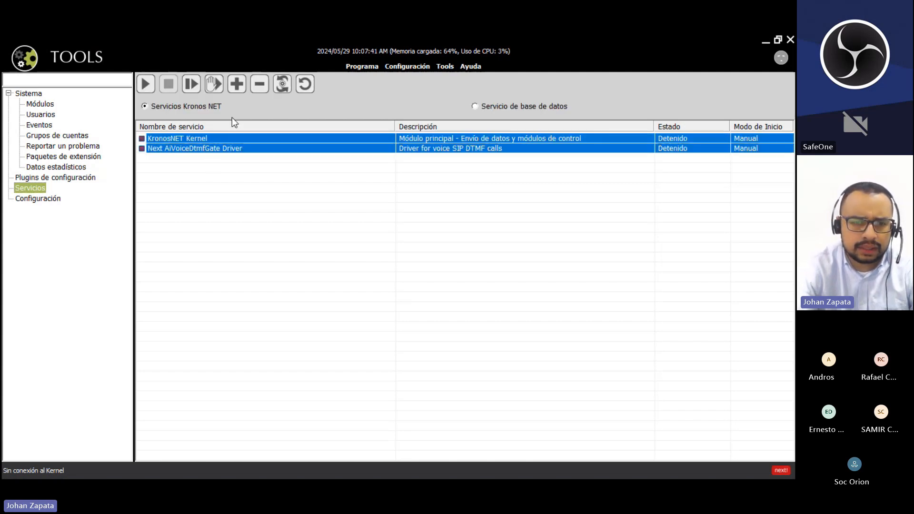
left_click(233, 137)
left_click(260, 86)
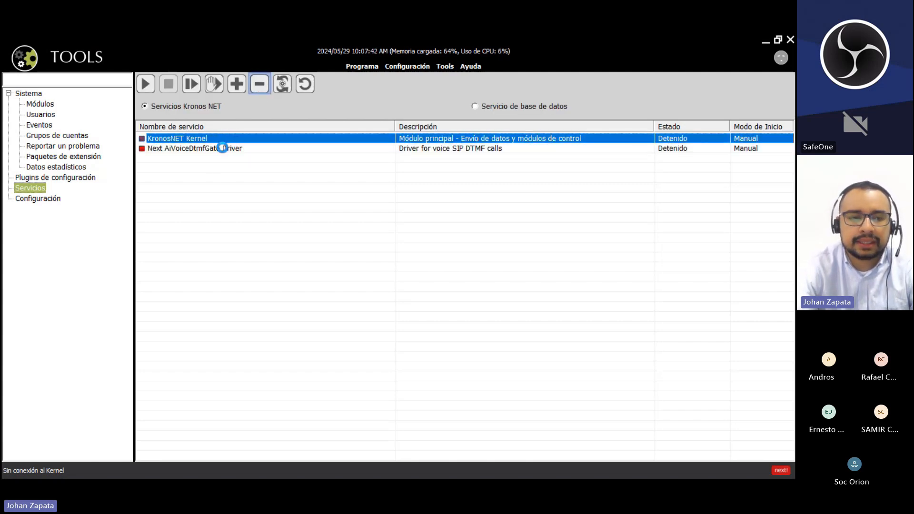
left_click(226, 141)
left_click(259, 85)
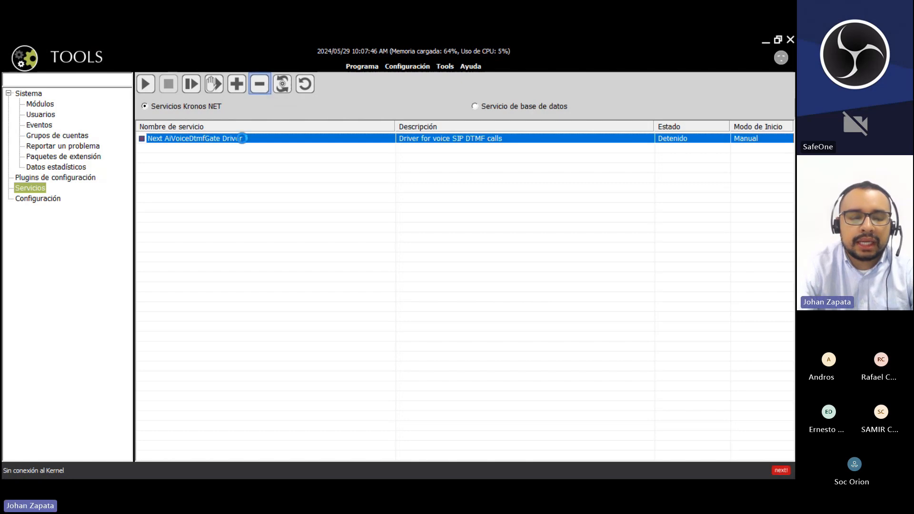
left_click(65, 179)
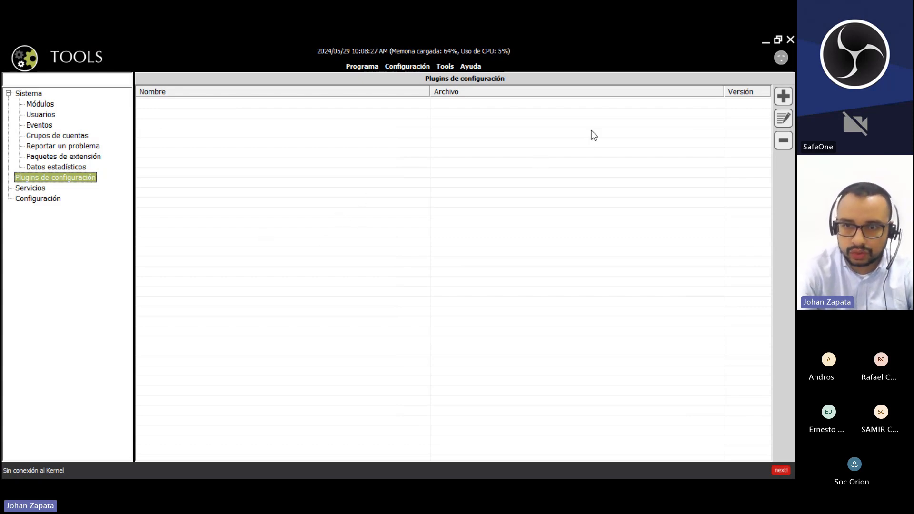
- Start adding configuration plugins and browse to the C:\KronosNET\Plugin folder
left_click(782, 97)
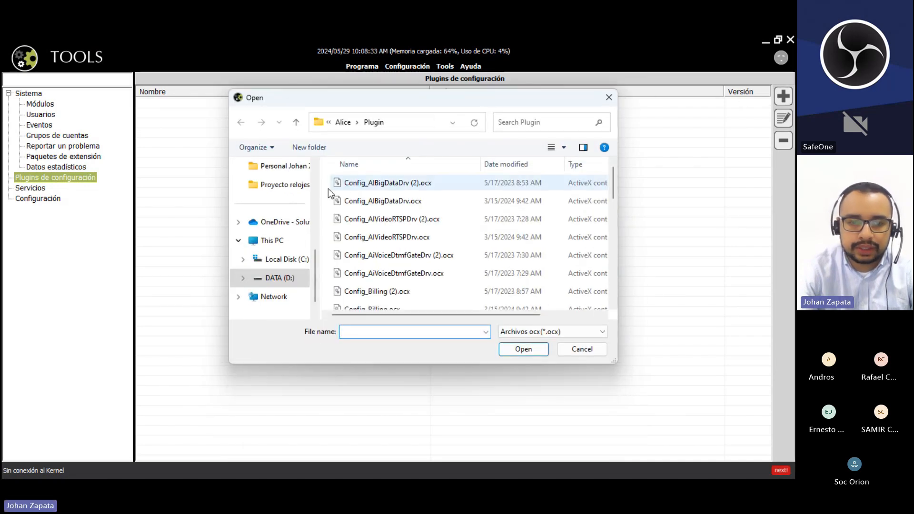
left_click(275, 262)
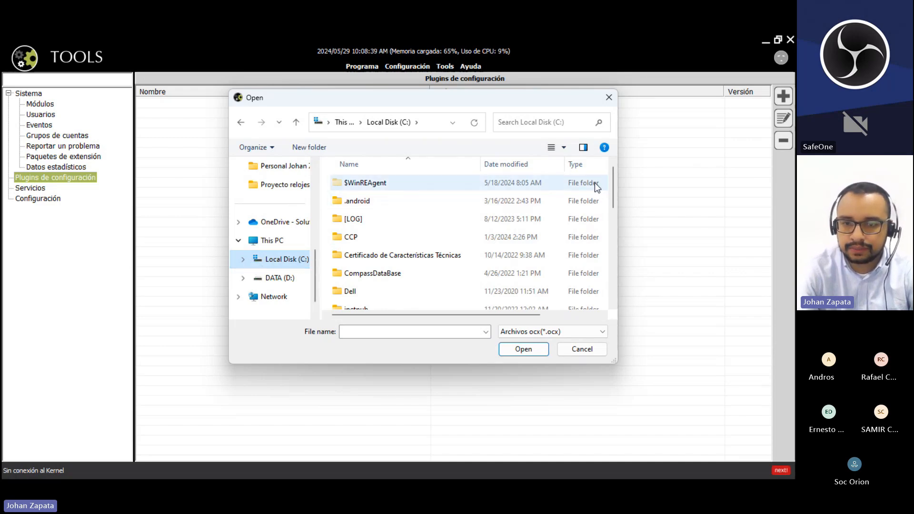
left_click_drag(615, 178, 614, 206)
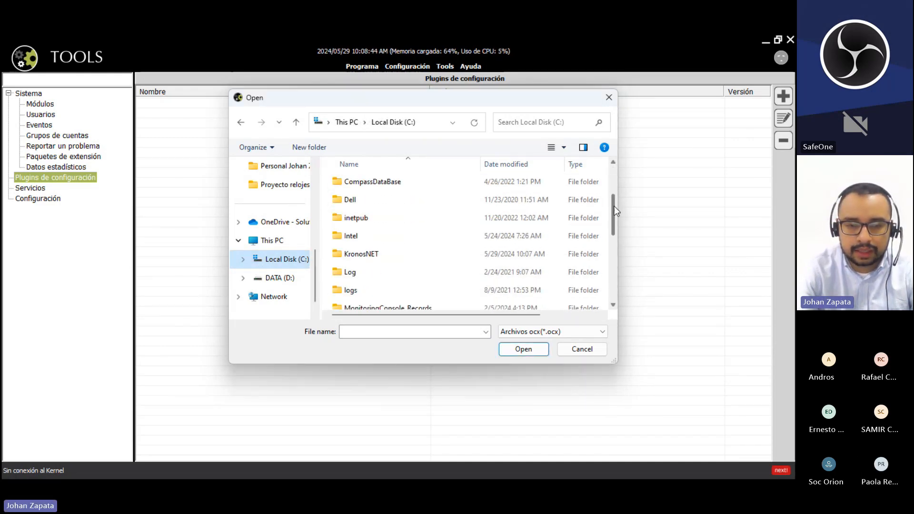
double_click(367, 259)
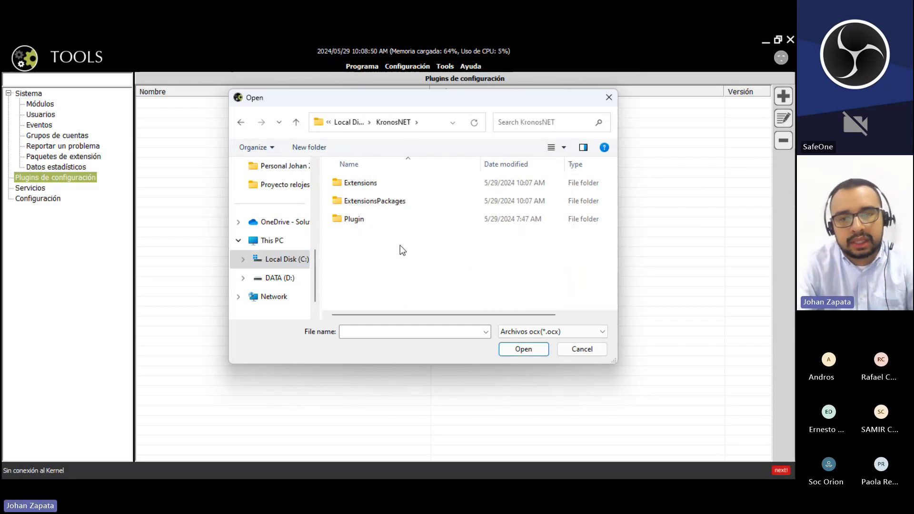
left_click(389, 225)
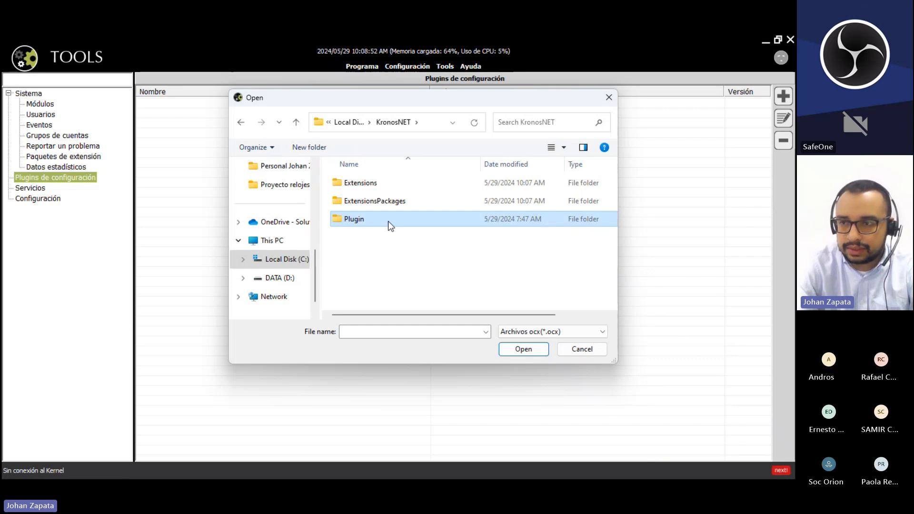
double_click(388, 221)
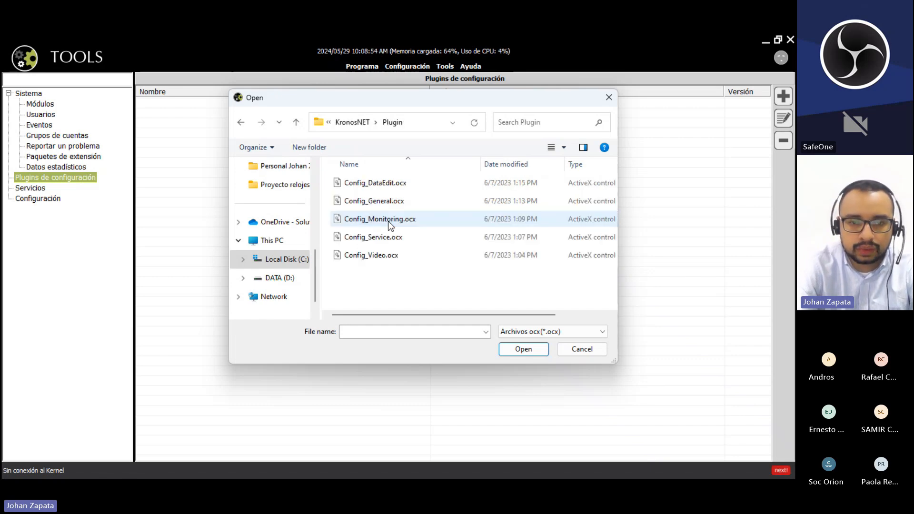
left_click_drag(392, 286, 399, 181)
left_click(409, 283)
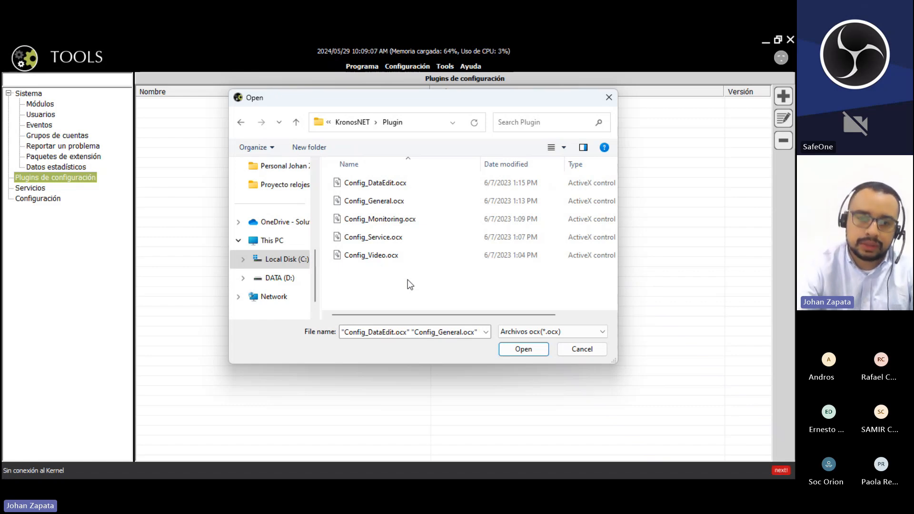
- Load Config_DataEdit, Config_General, Config_Monitoring, Config_Service and Config_Video .ocx files as plugins
left_click(410, 220)
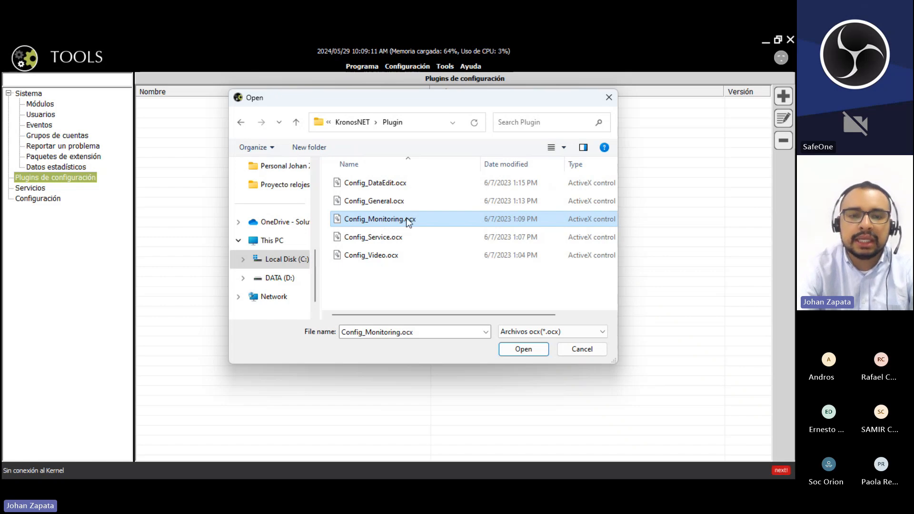
left_click(396, 202)
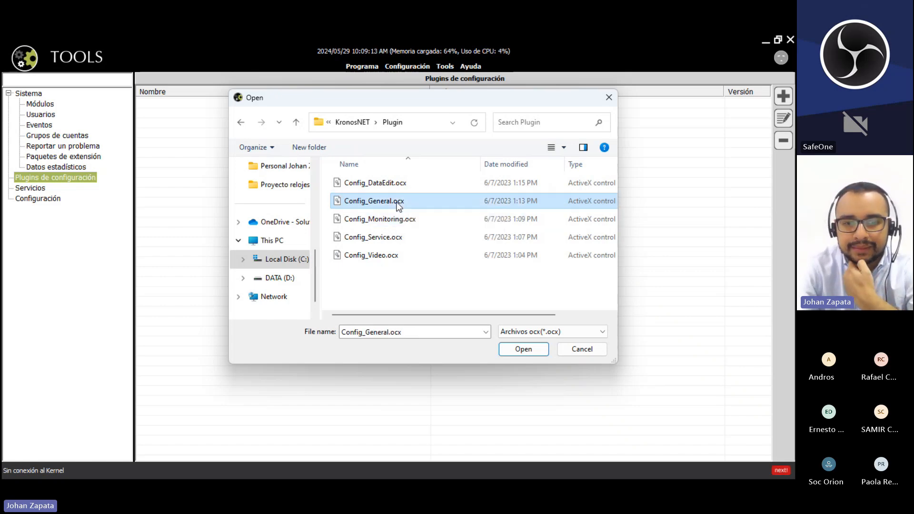
left_click(403, 183)
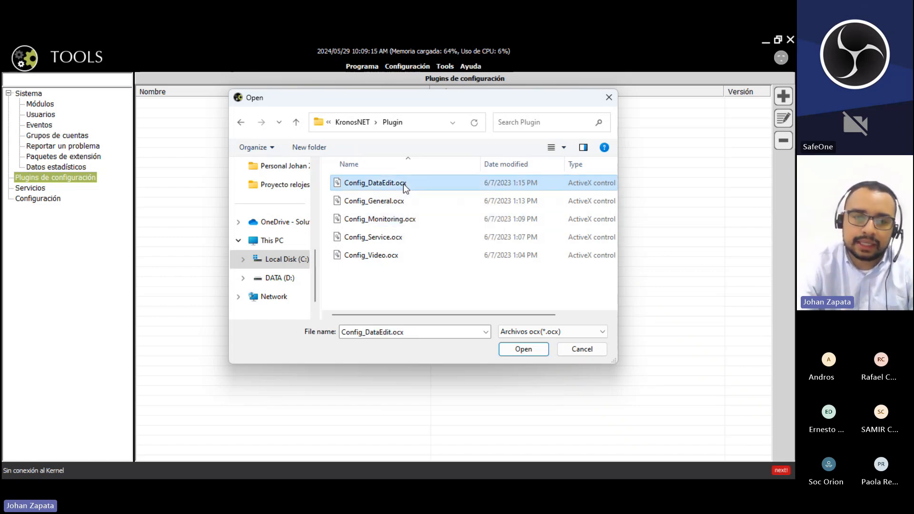
left_click(395, 238)
left_click(419, 256)
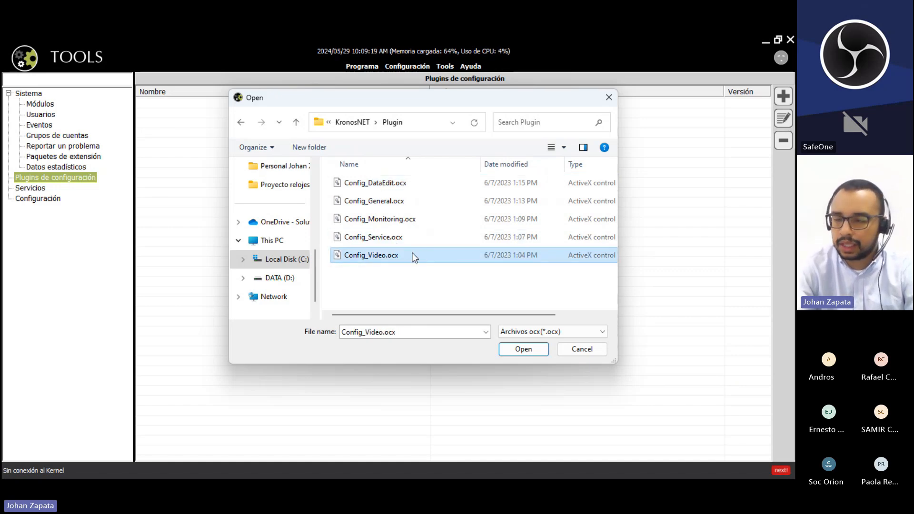
left_click(392, 285)
left_click(433, 204)
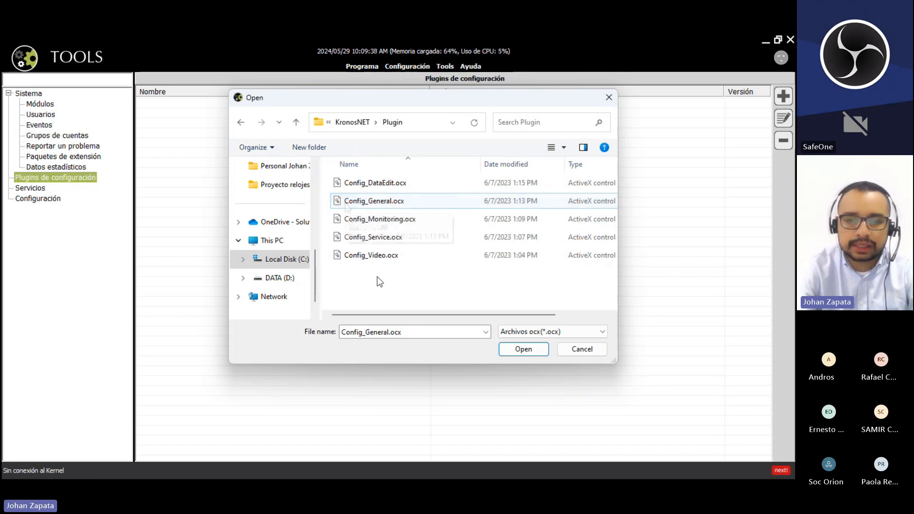
left_click_drag(376, 276, 418, 185)
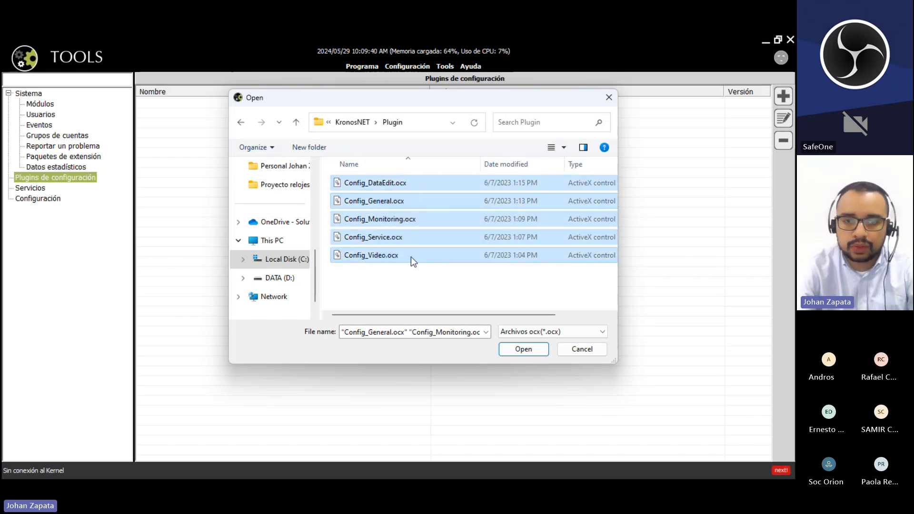
left_click(410, 256)
left_click(408, 235, "ctrl")
left_click(407, 223, "ctrl")
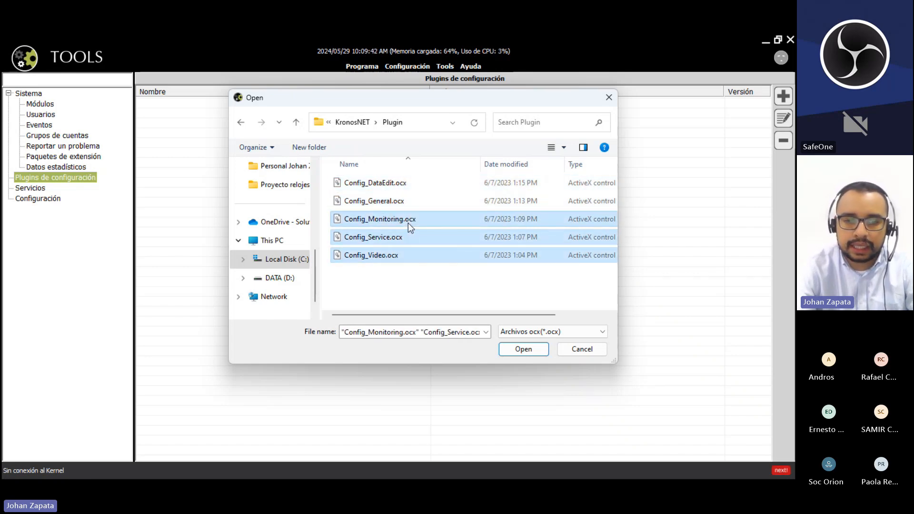
left_click(410, 201, "ctrl")
left_click(410, 183, "ctrl")
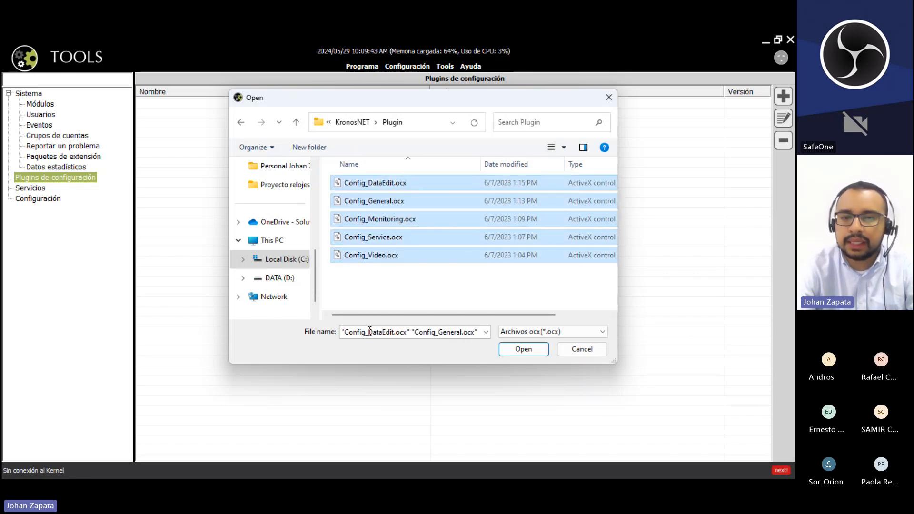
left_click(524, 350)
- Expand Configuración and open the DataEdit console settings
left_click(299, 158)
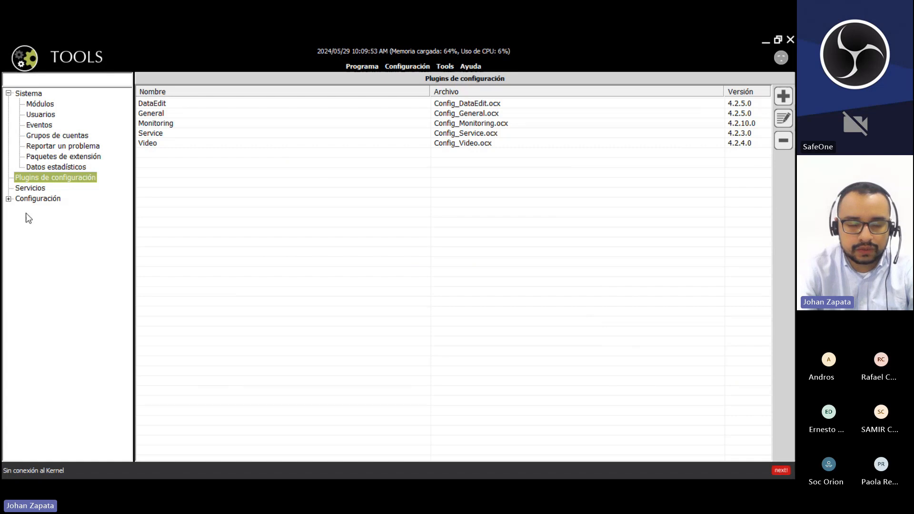
left_click(8, 199)
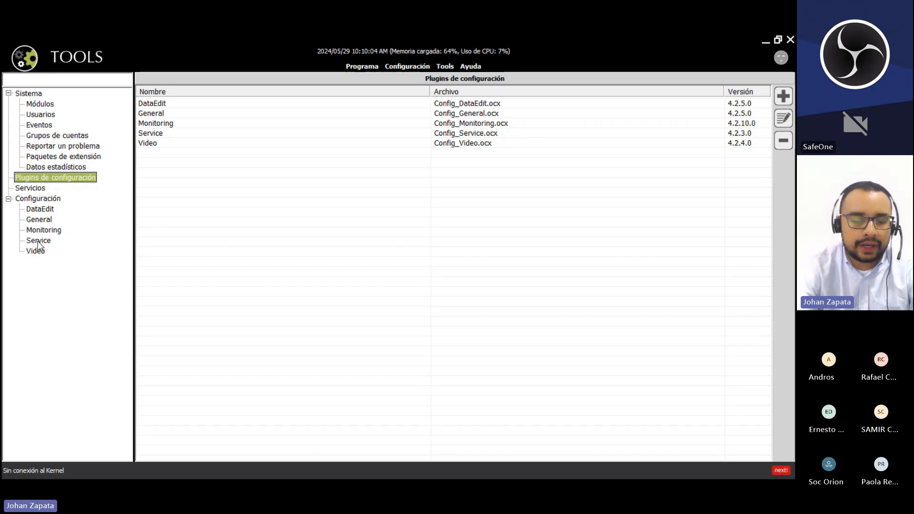
left_click(52, 210)
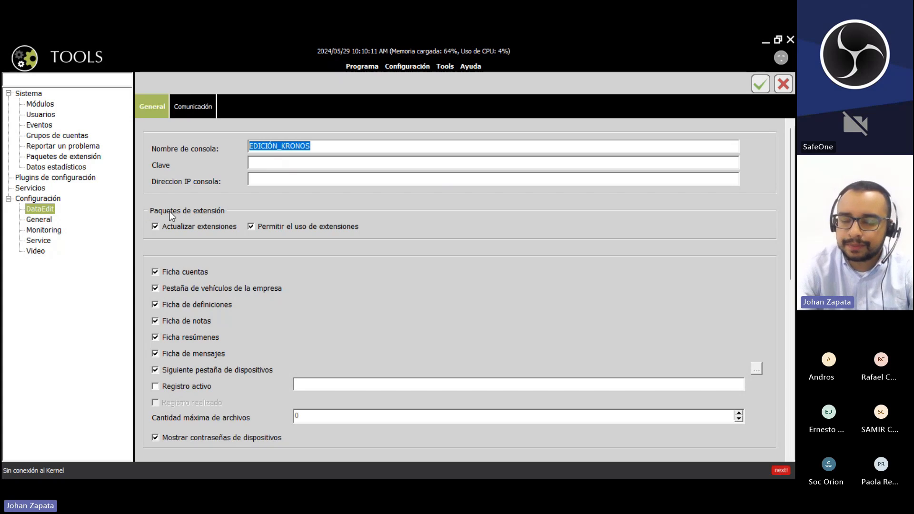
- Replace the console name EDICIÓN_KRONOS with CAPACITCION TERMINAL and toggle extension use
left_click(332, 145)
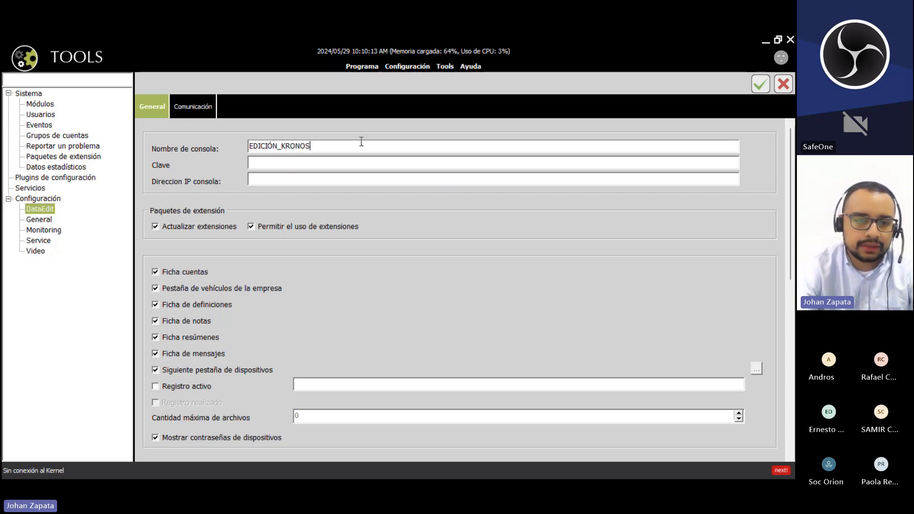
left_click_drag(361, 144, 229, 143)
left_click(330, 147)
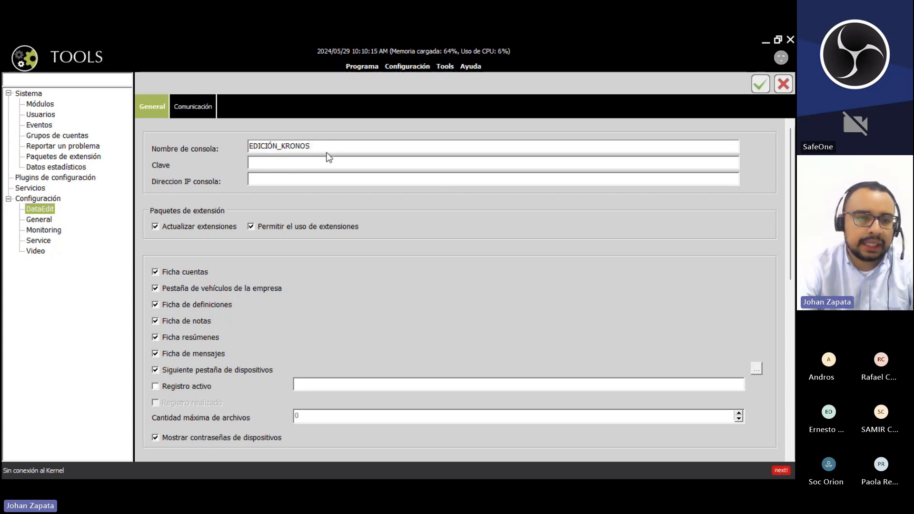
left_click_drag(336, 146, 239, 137)
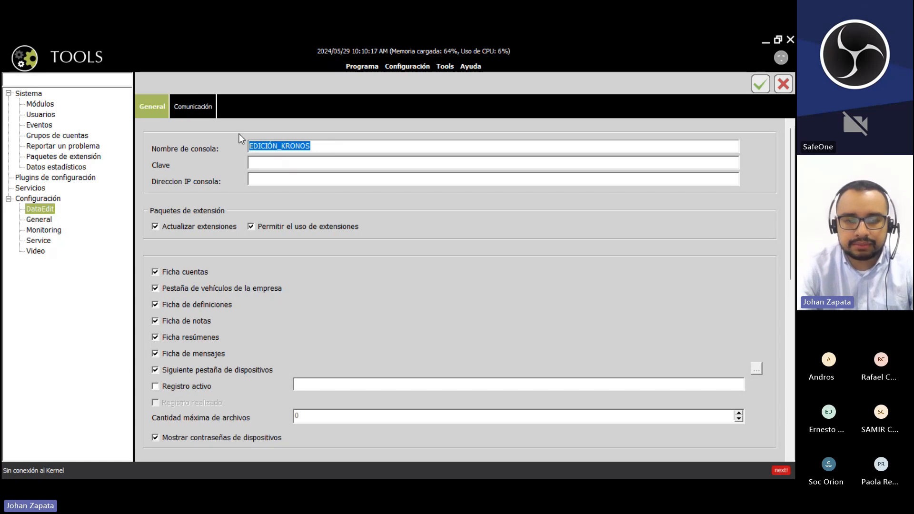
type("CAP")
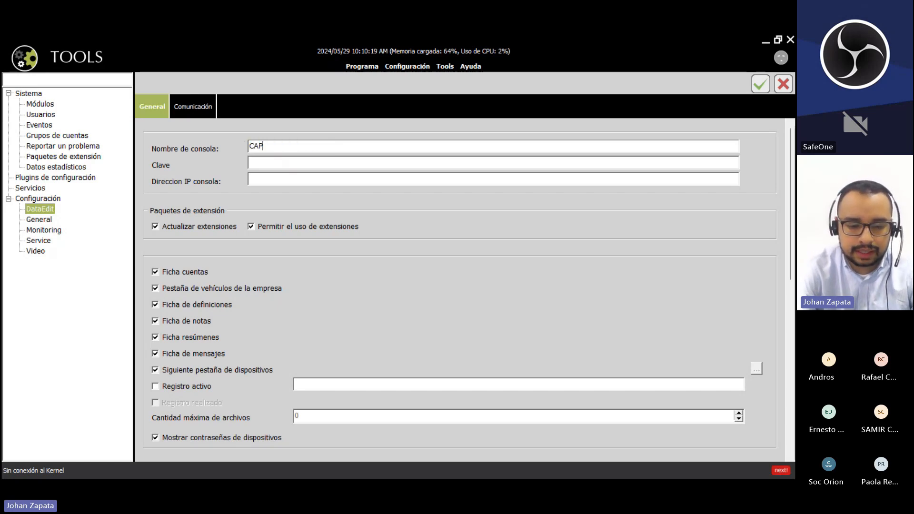
type("ACITCION TERMINAL")
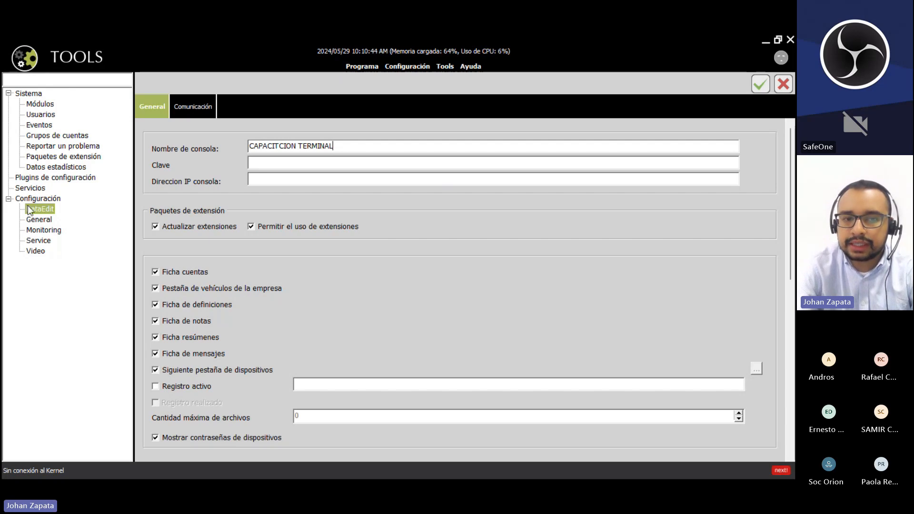
mouse_move(215, 222)
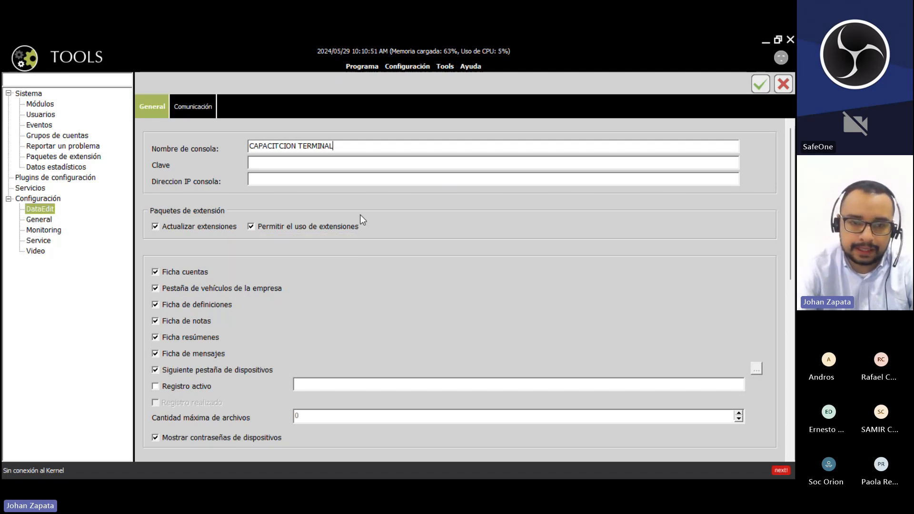
left_click(261, 225)
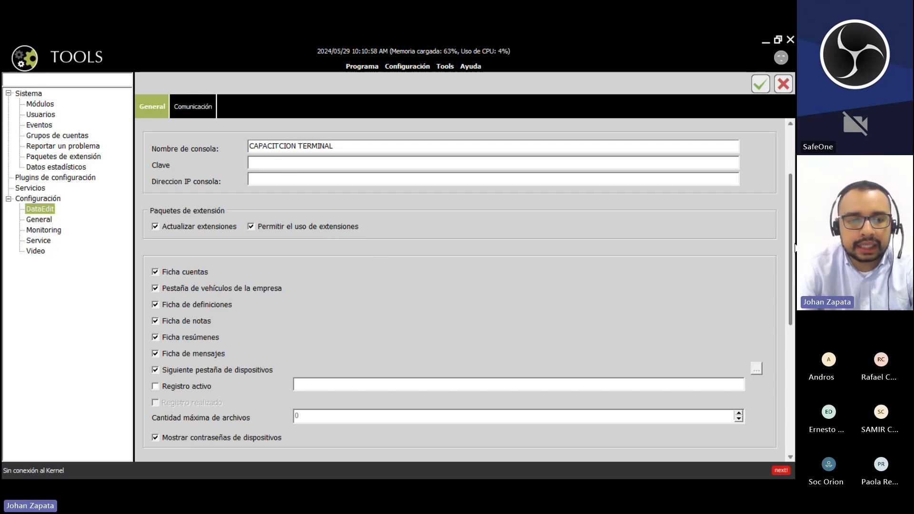
- Enable the vehicles, definitions, notes, summaries, messages and next-devices tabs in DataEdit settings
scroll(794, 247, "down", 3)
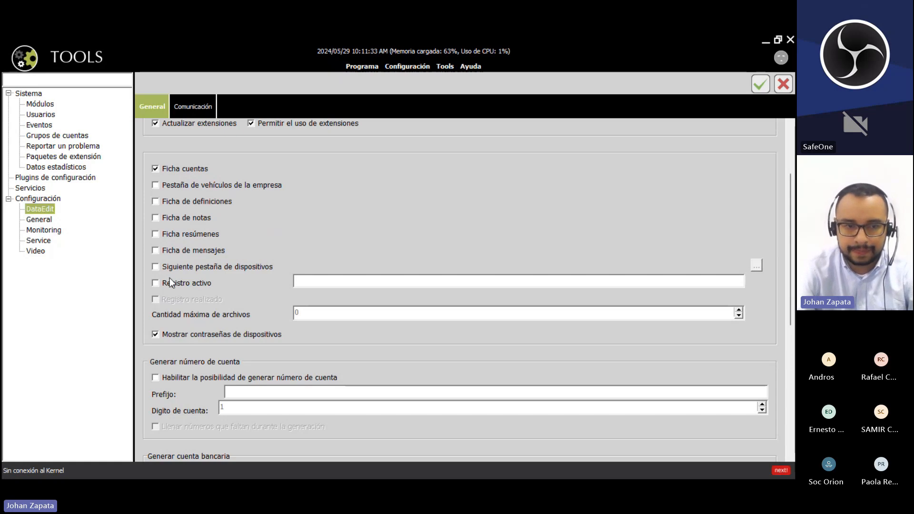
left_click(157, 185)
left_click(154, 201)
left_click(157, 217)
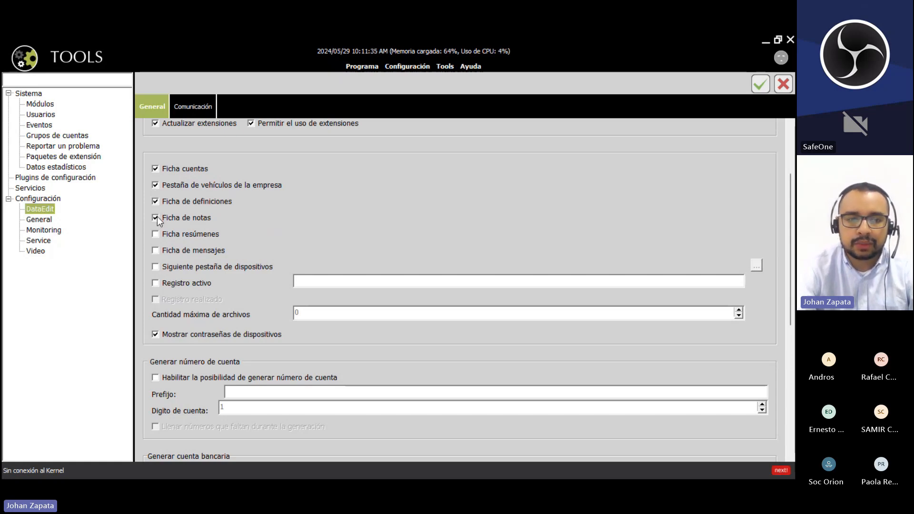
left_click(156, 233)
left_click(156, 250)
left_click(157, 266)
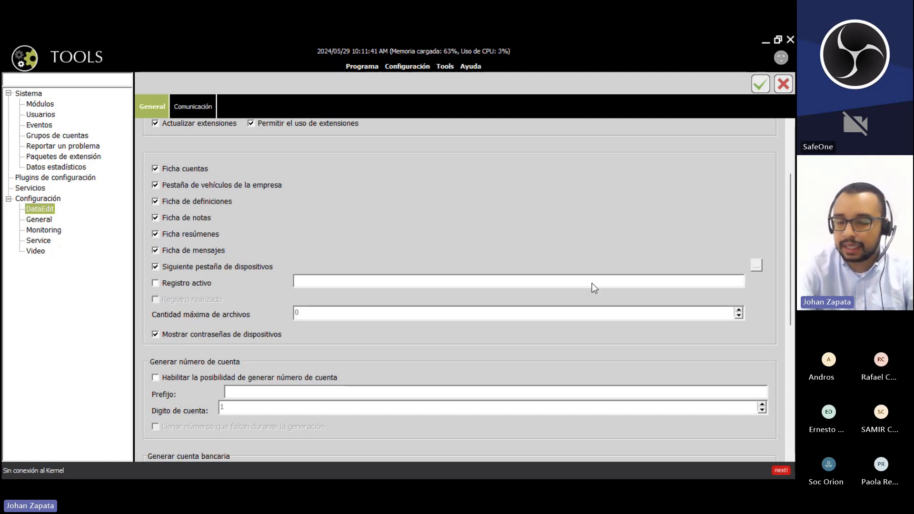
scroll(341, 263, "up", 3)
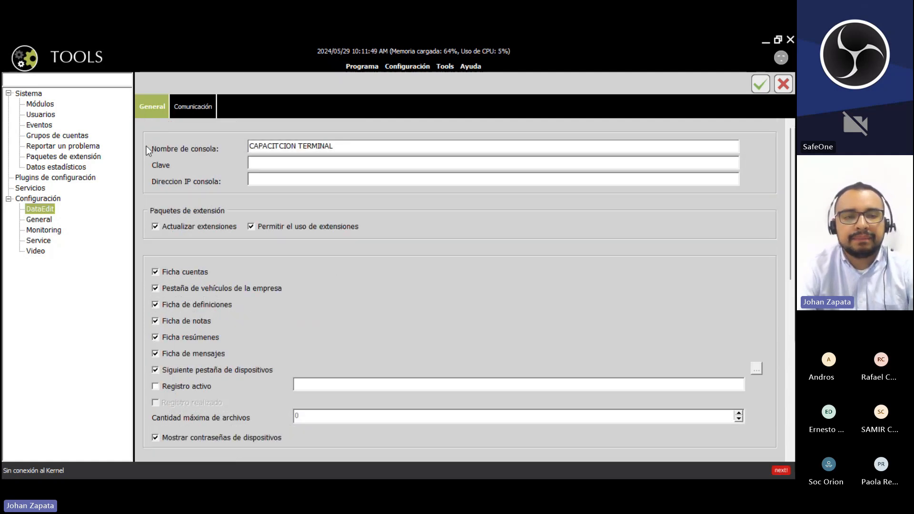
- Save the DataEdit changes, remove every entry from the General kernel list, and minimize Tools
left_click(47, 219)
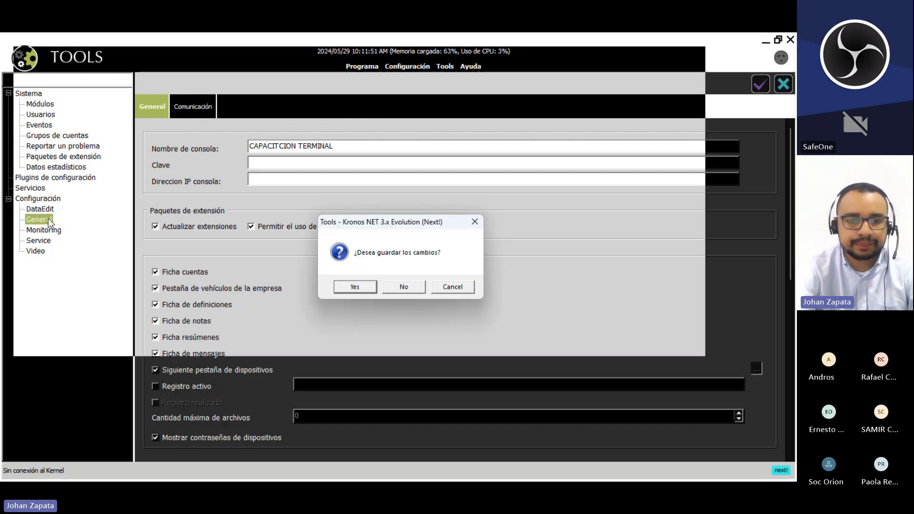
left_click(346, 288)
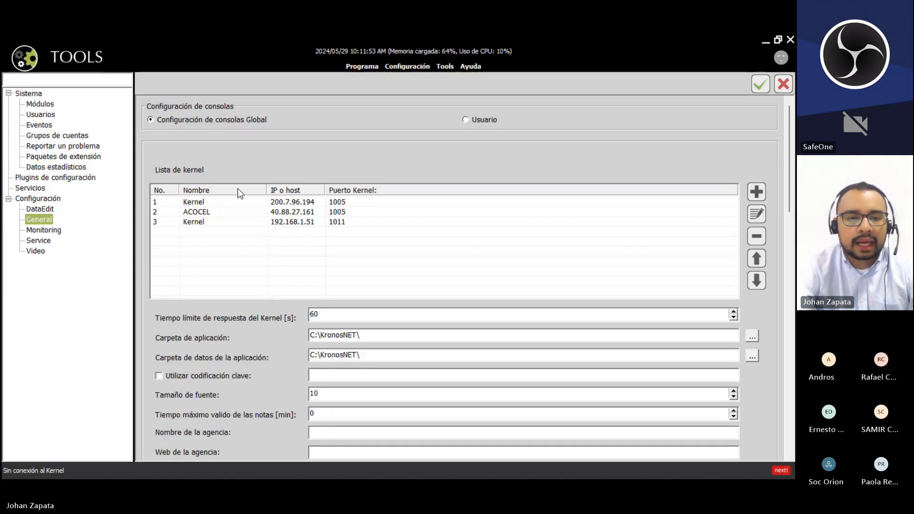
left_click(421, 222)
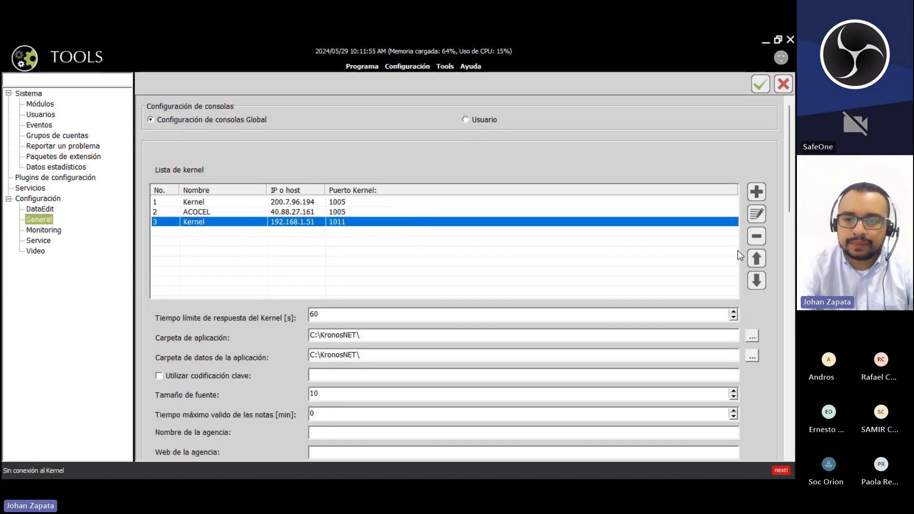
left_click(756, 236)
left_click(435, 213)
left_click(757, 236)
left_click(532, 201)
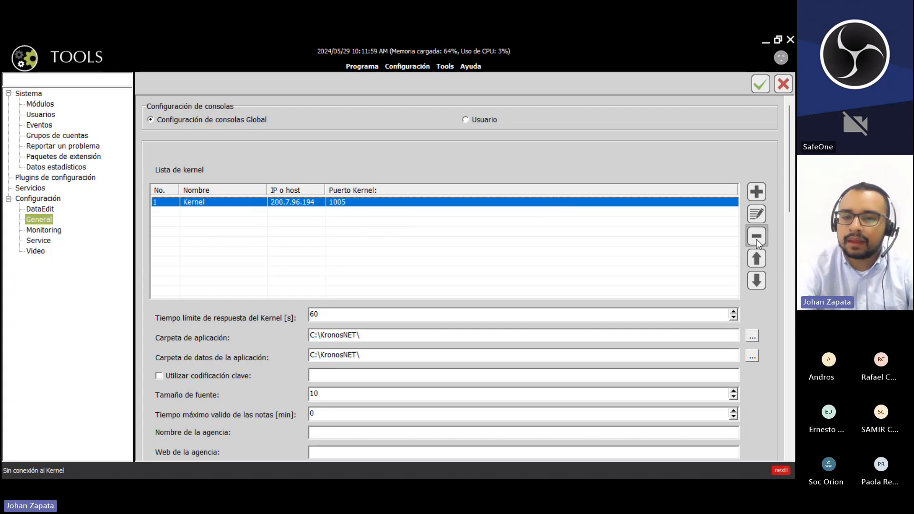
left_click(756, 238)
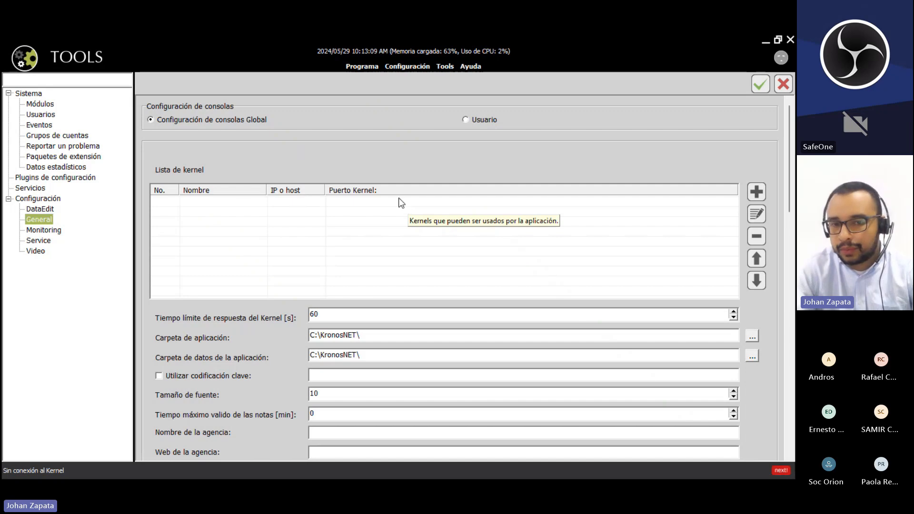
left_click(765, 43)
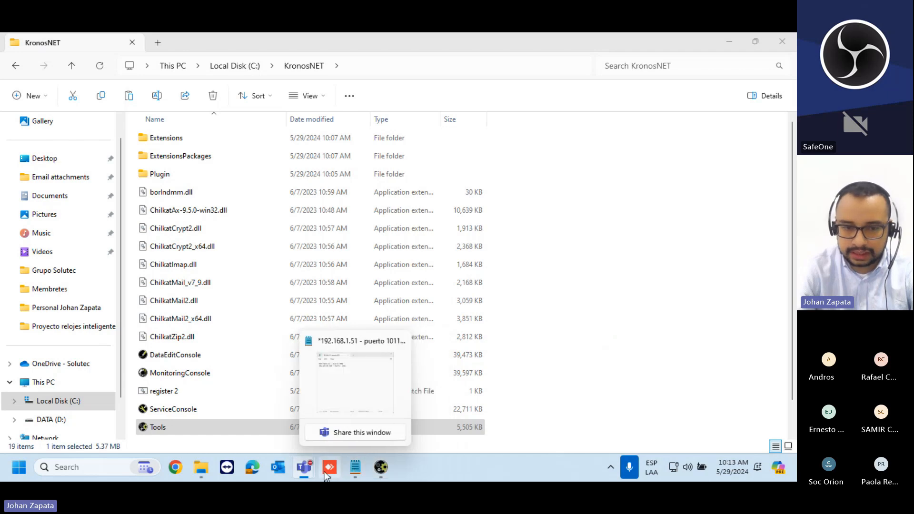
- In AnyDesk, check the remote General kernel entry at 127.0.0.1, then open the remote Start menu
mouse_move(329, 469)
left_click(332, 376)
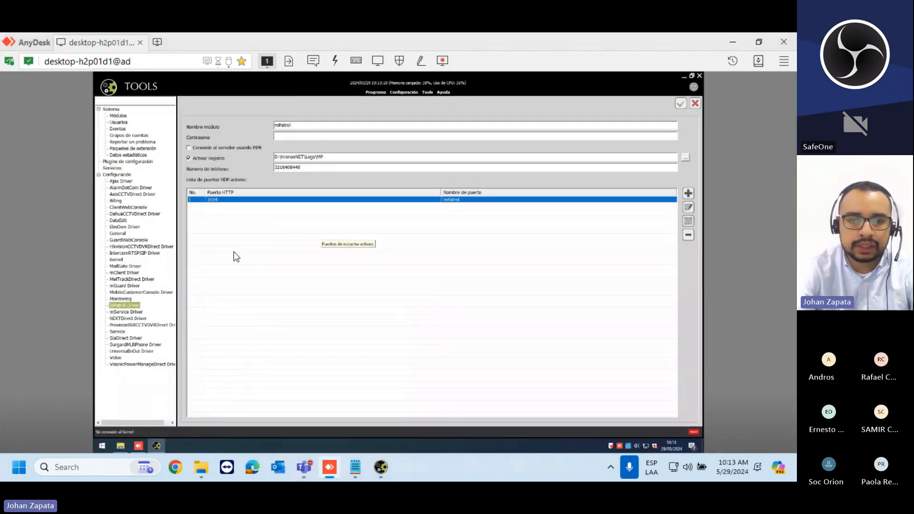
left_click(117, 234)
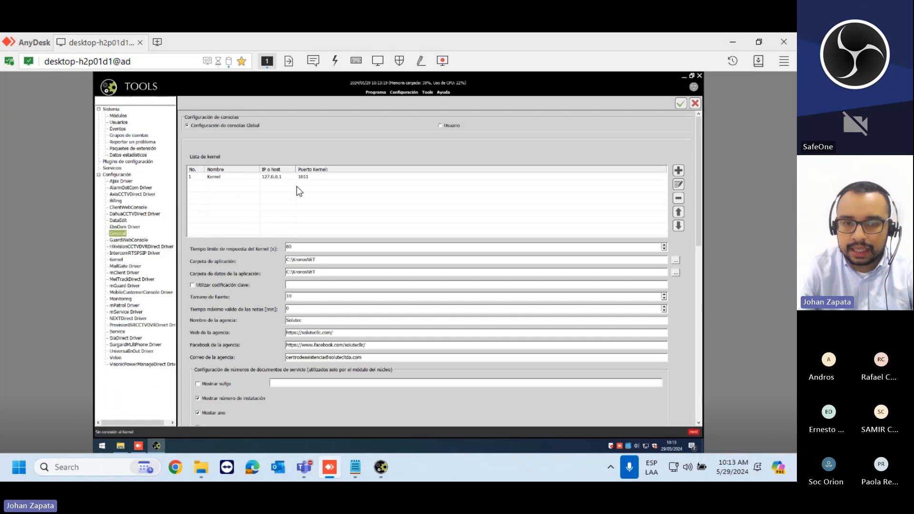
left_click(302, 178)
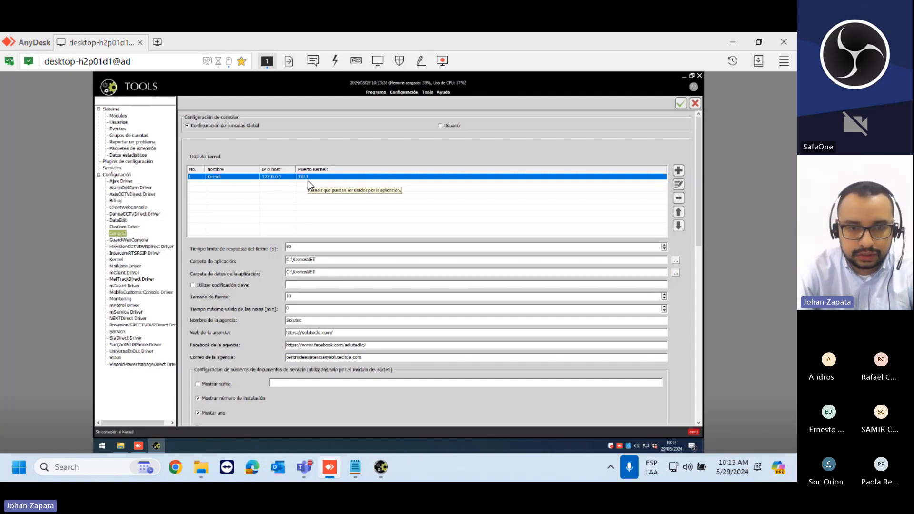
left_click(307, 181)
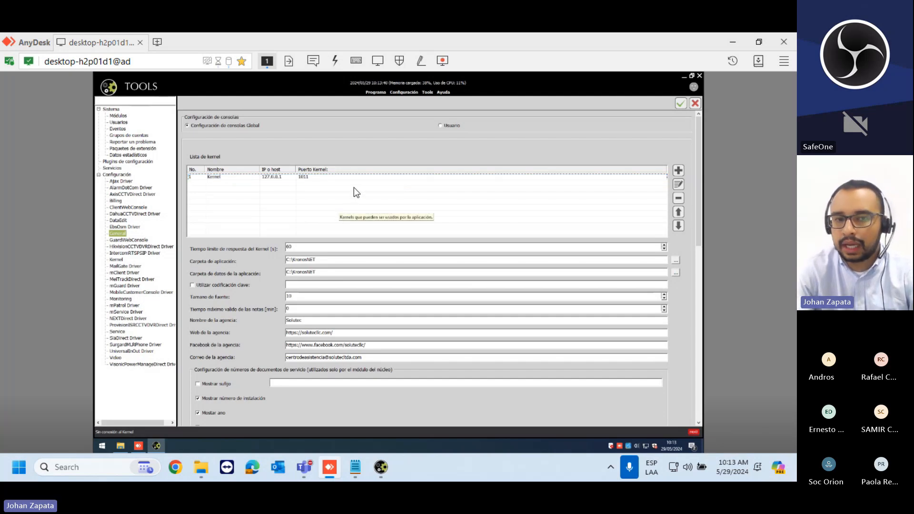
left_click(103, 446)
- Launch a Command Prompt on the remote machine with cmd and run IPCONFIG
type("cmd")
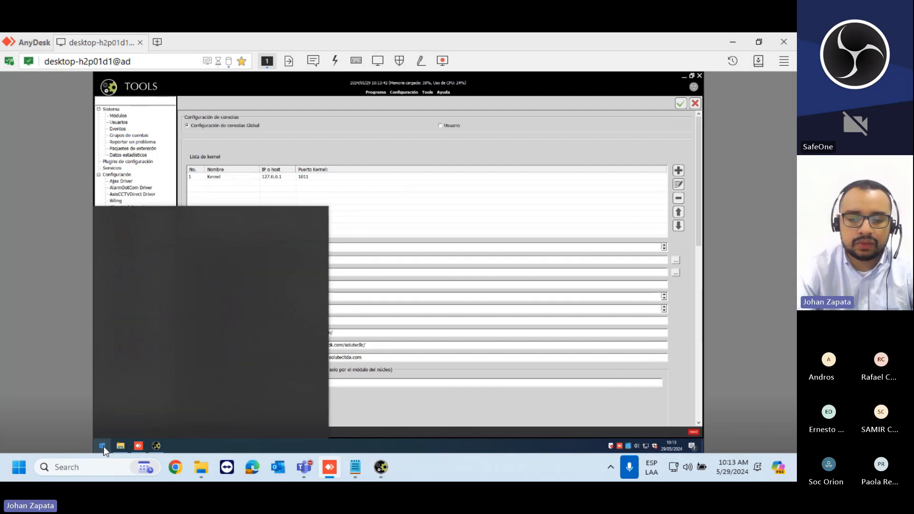
key("Return")
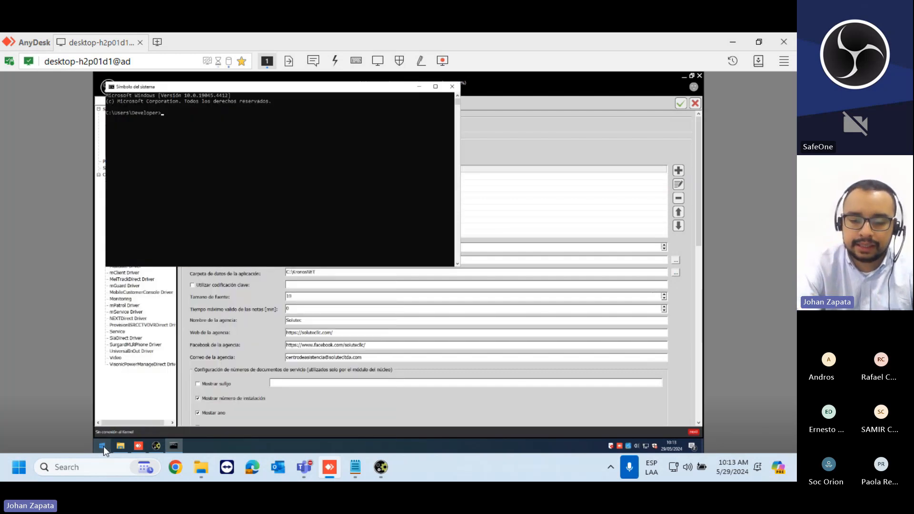
type("IP")
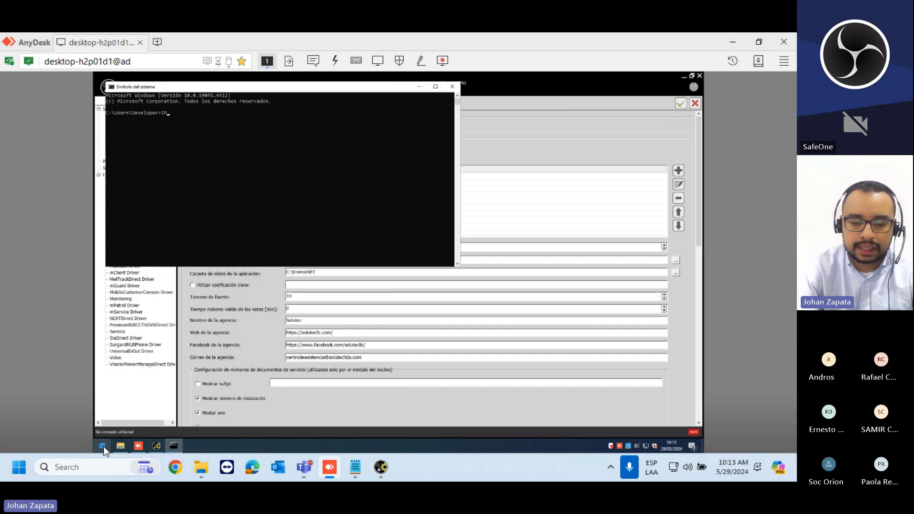
type("CONFIG")
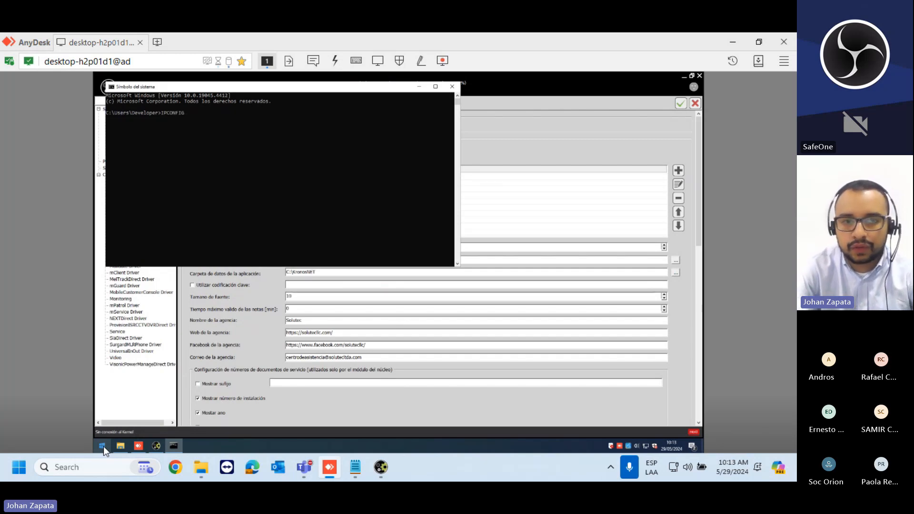
key("Return")
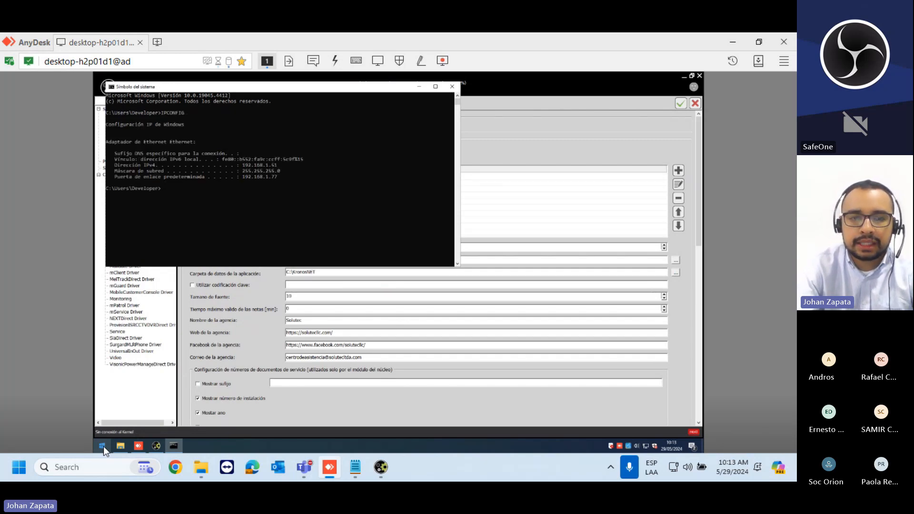
- Highlight the IPv4 address 192.168.1.51, then minimize and restore the Command Prompt
left_click_drag(280, 164, 244, 164)
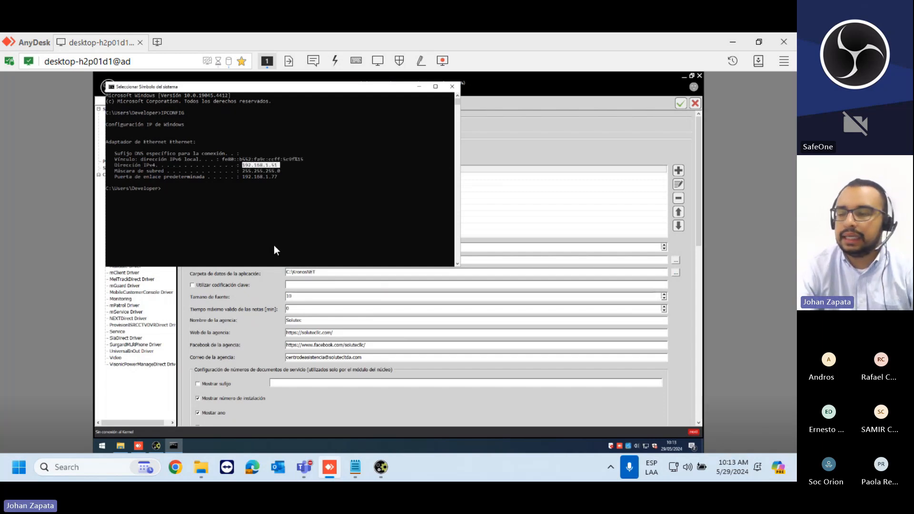
left_click(269, 223)
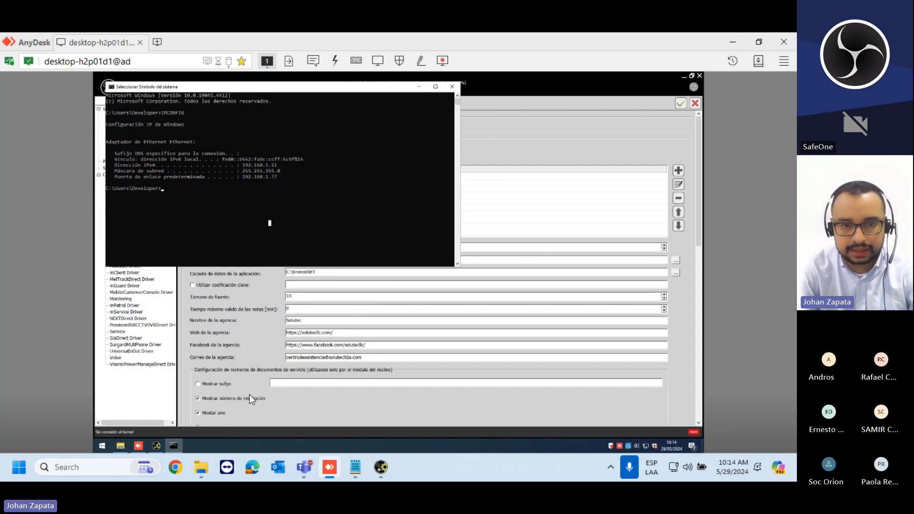
left_click(416, 87)
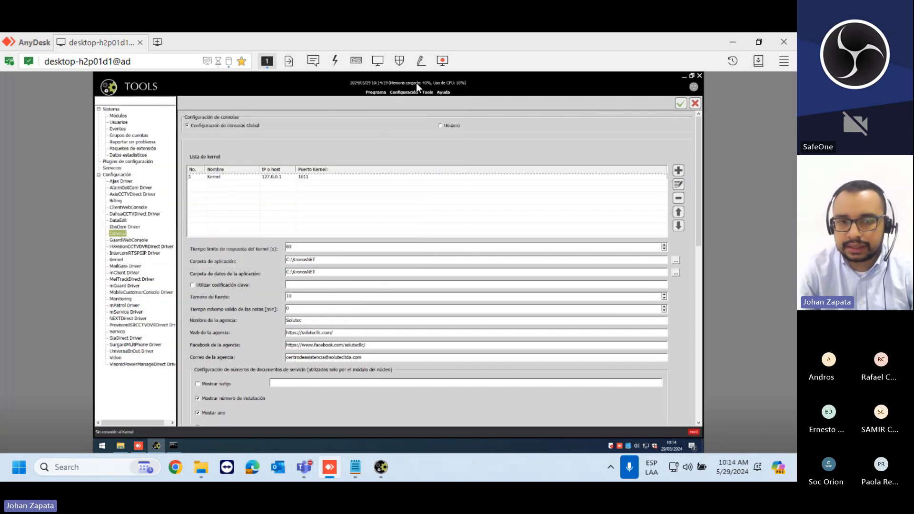
left_click(313, 176)
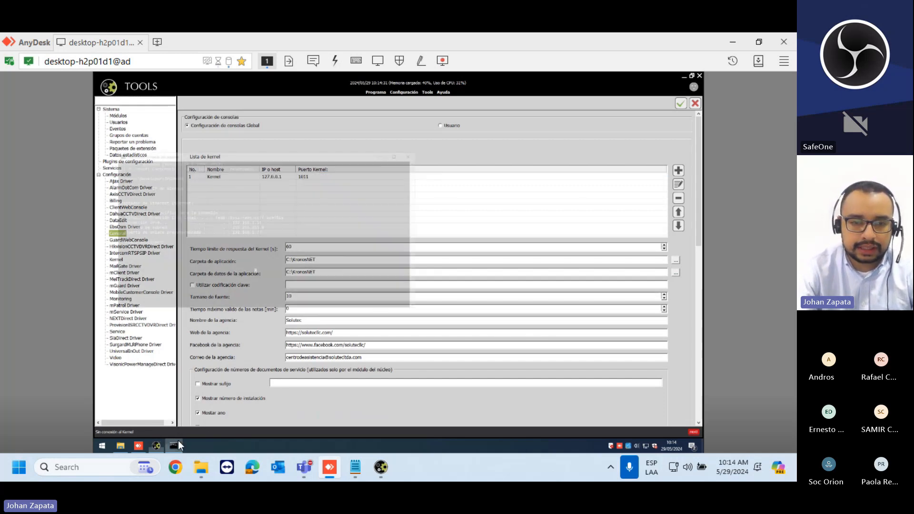
left_click(178, 441)
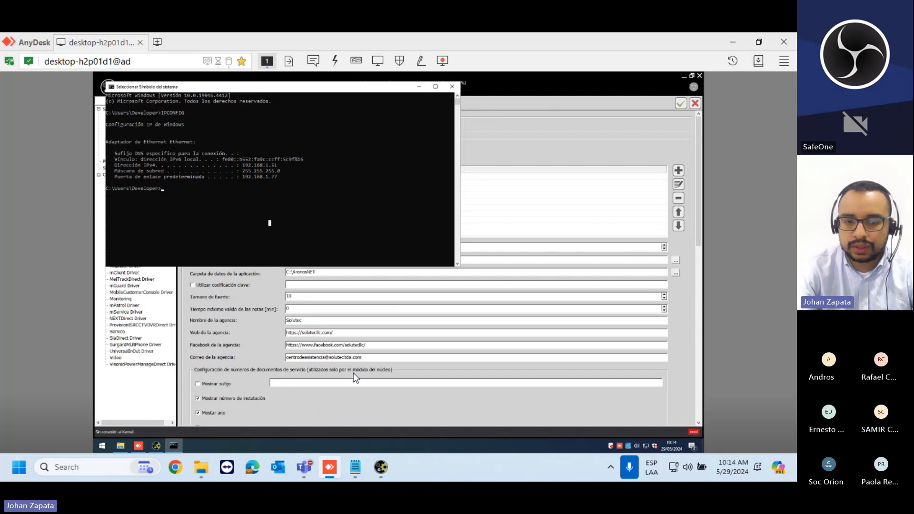
mouse_move(376, 479)
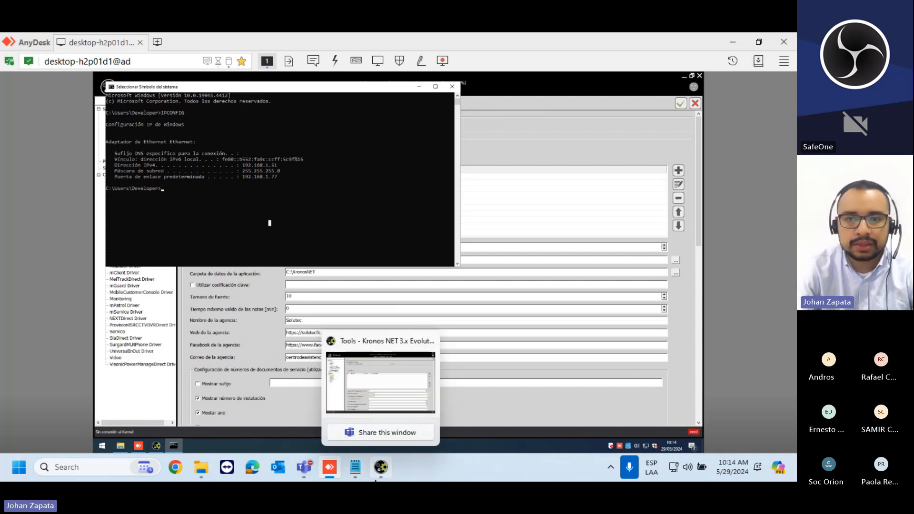
- Add a kernel named solutec at 192.168.1.51 with kernel port 1011
left_click(384, 432)
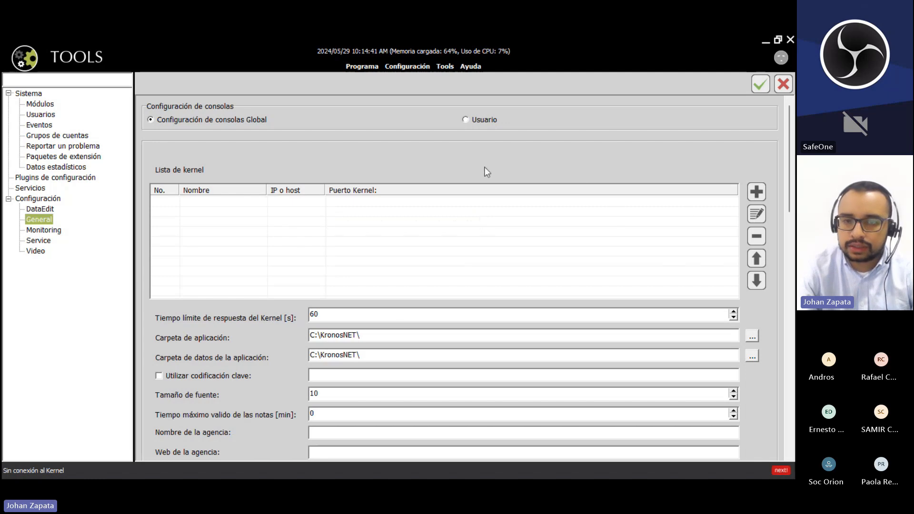
left_click(756, 192)
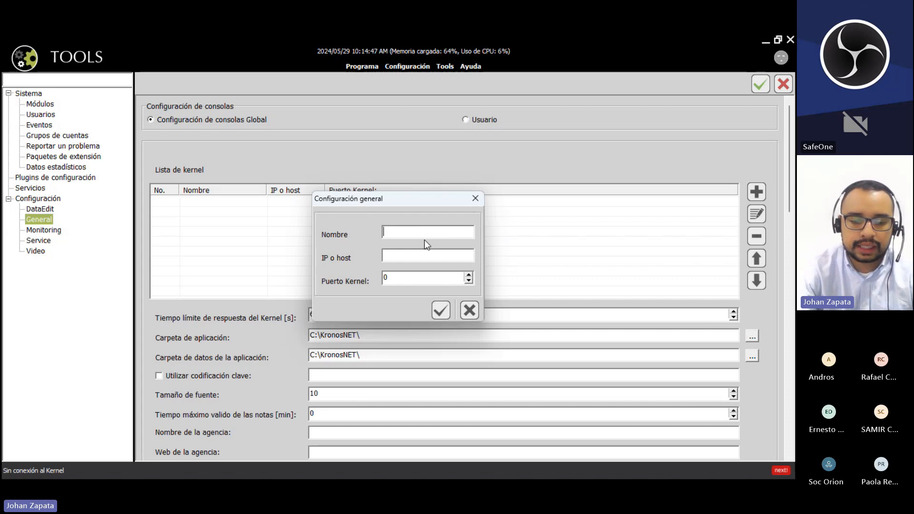
type("sol")
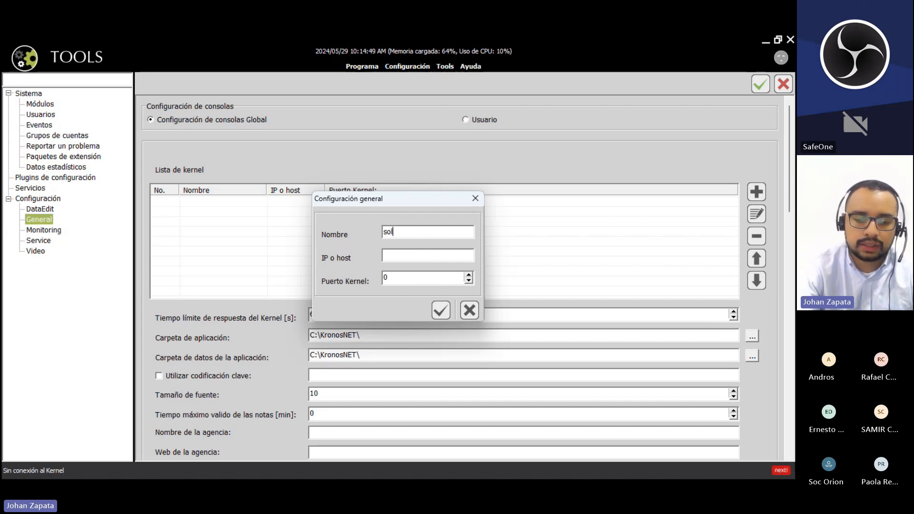
type("utec")
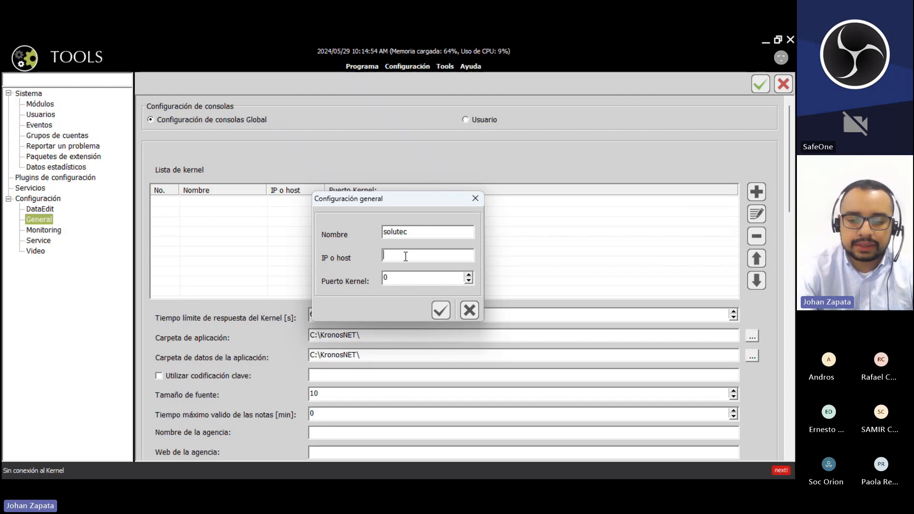
type("192.")
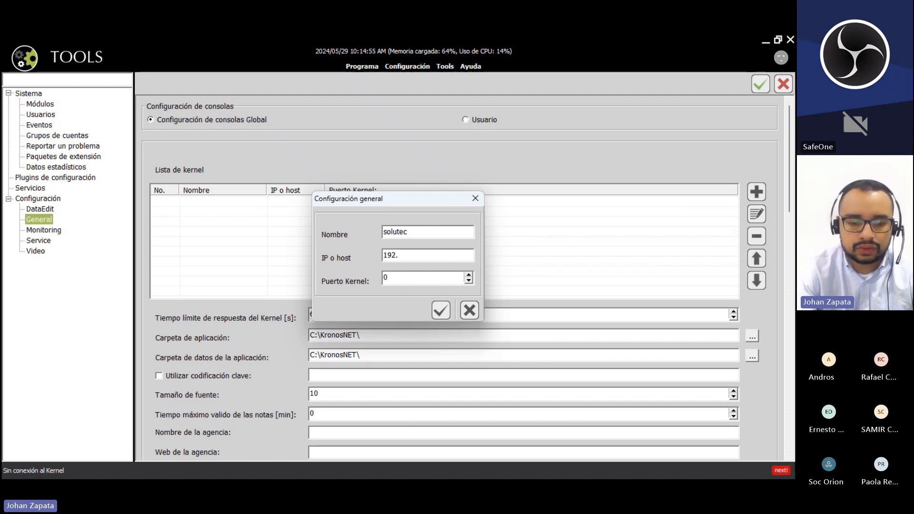
type("168.1.")
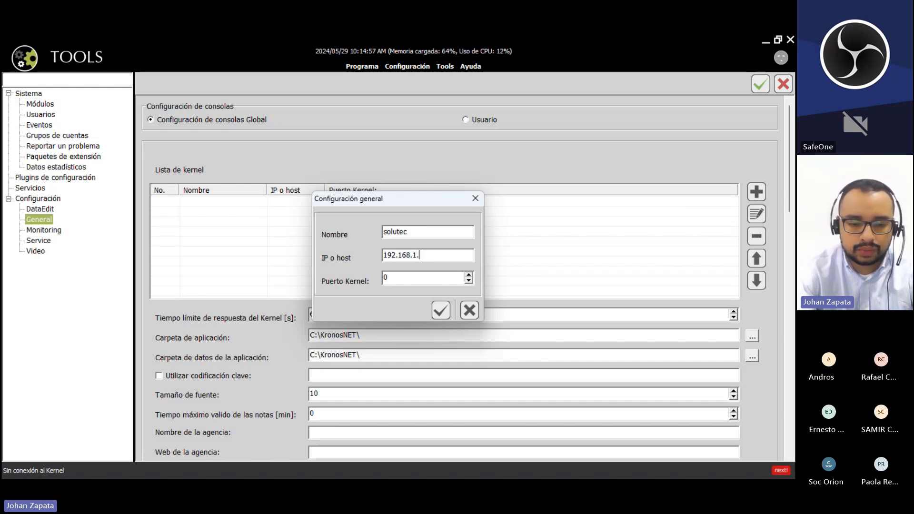
type("51")
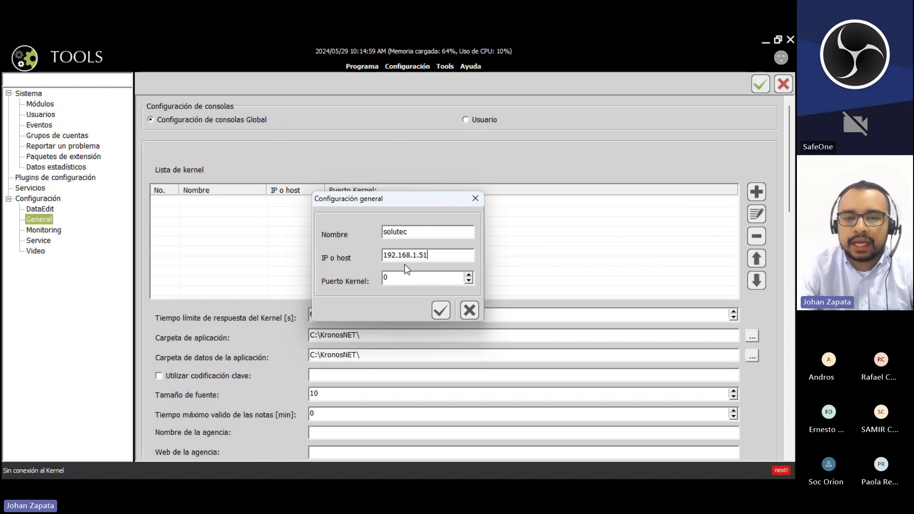
key("Tab")
key("BackSpace")
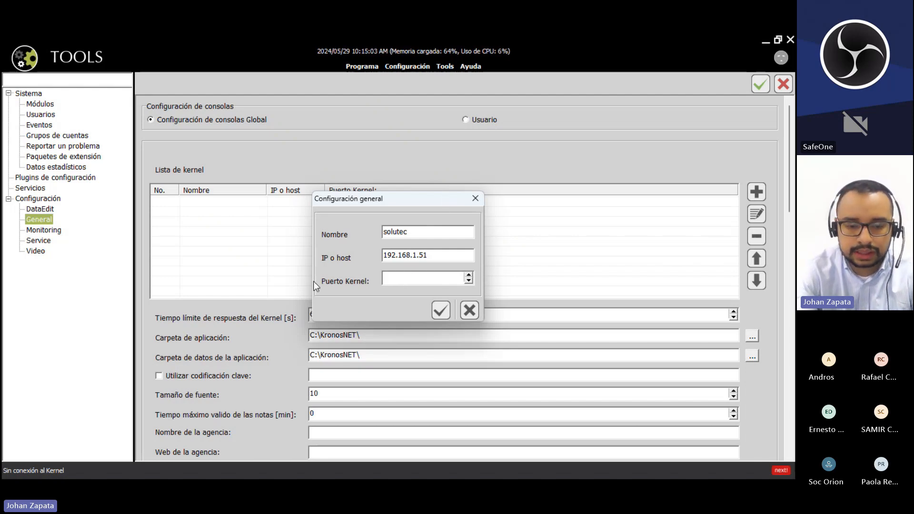
type("1011")
left_click(440, 310)
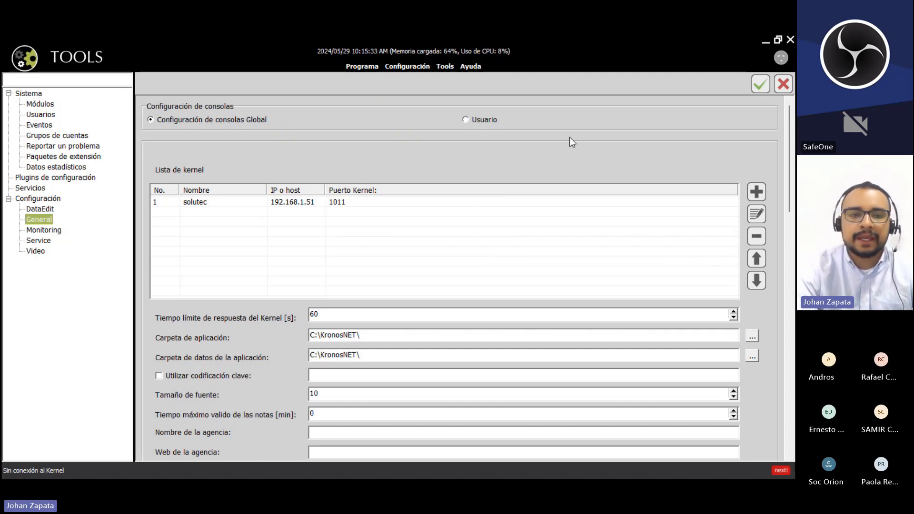
left_click(355, 199)
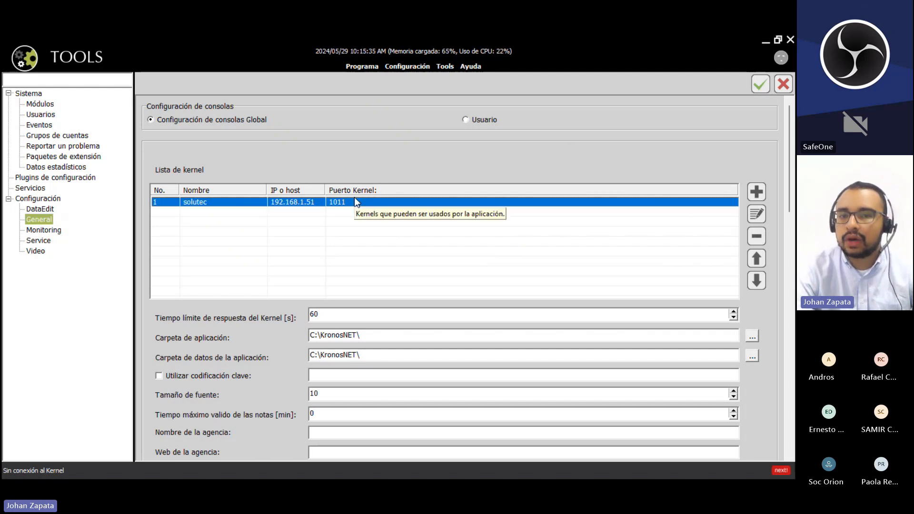
left_click(512, 237)
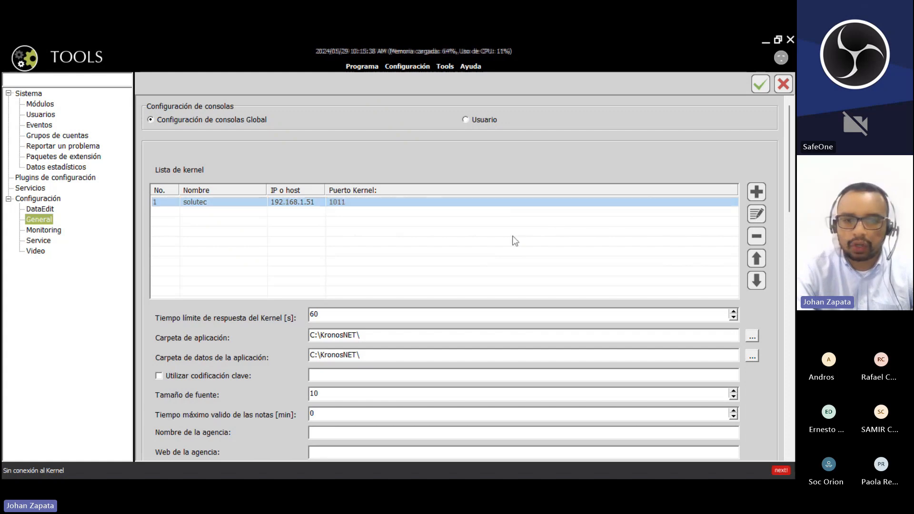
- Add kernel 'solutec publica' at 181.205.86.194, copied from the notes, on port 1011
left_click(758, 190)
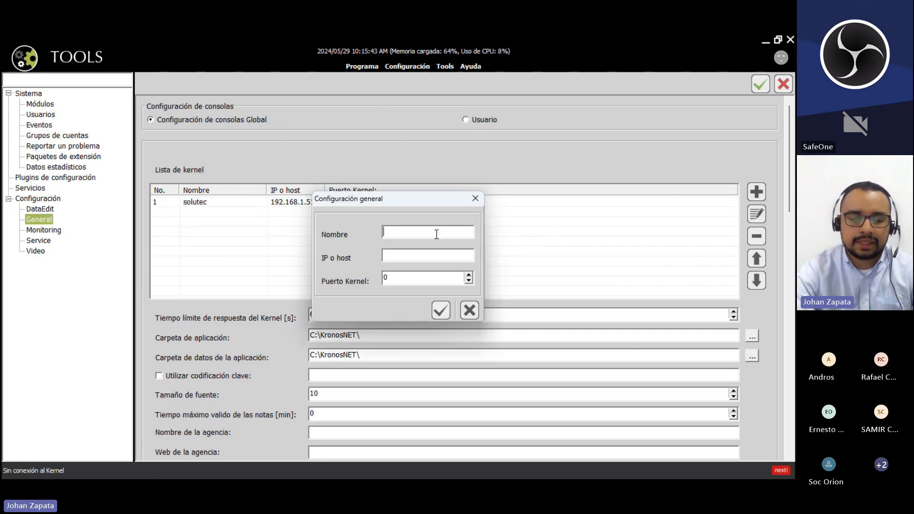
type("solutec p")
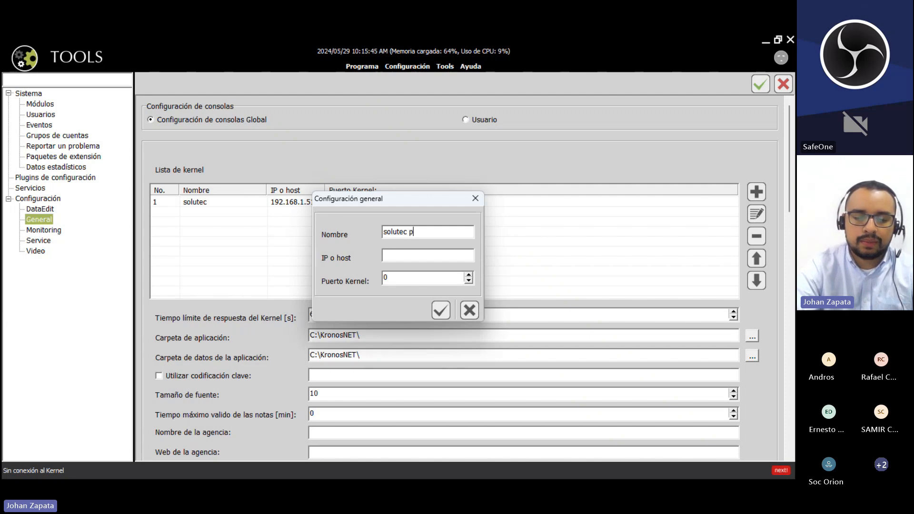
type("ublica")
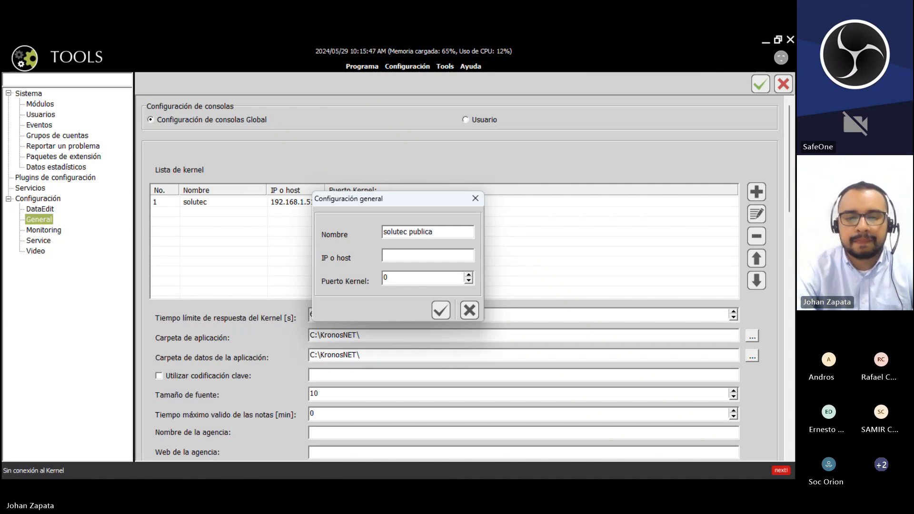
left_click(421, 260)
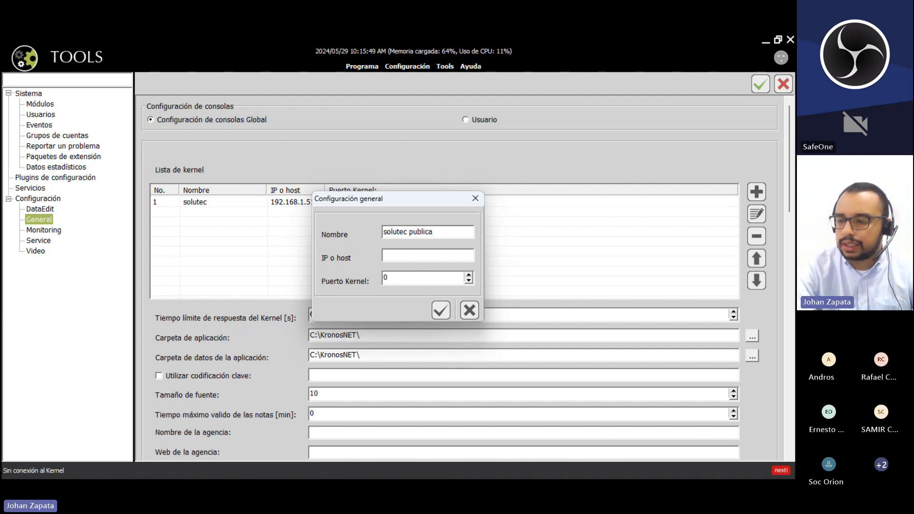
key("alt+Tab")
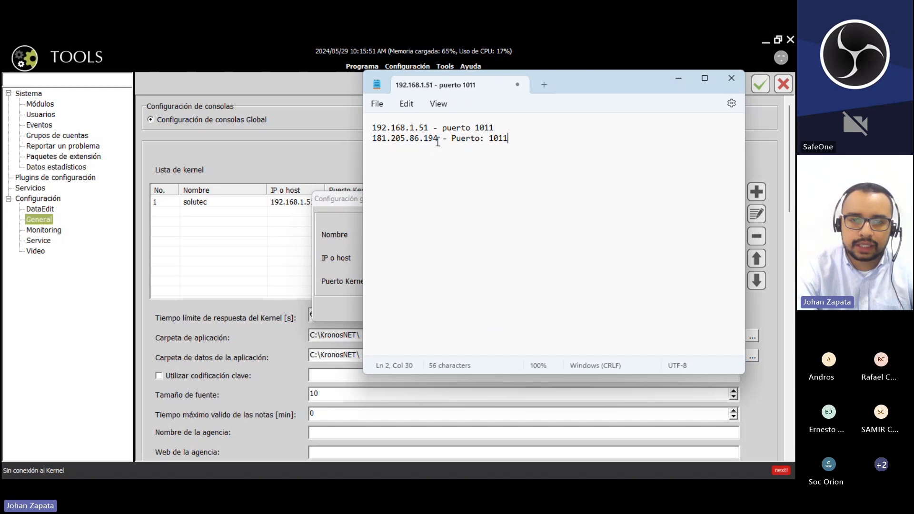
left_click_drag(438, 138, 375, 146)
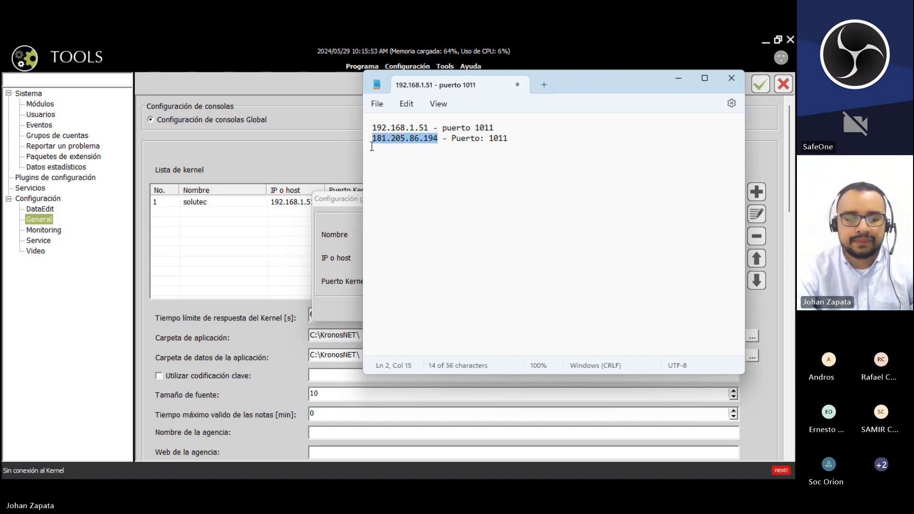
key("alt+Tab")
type("181.205.86.194")
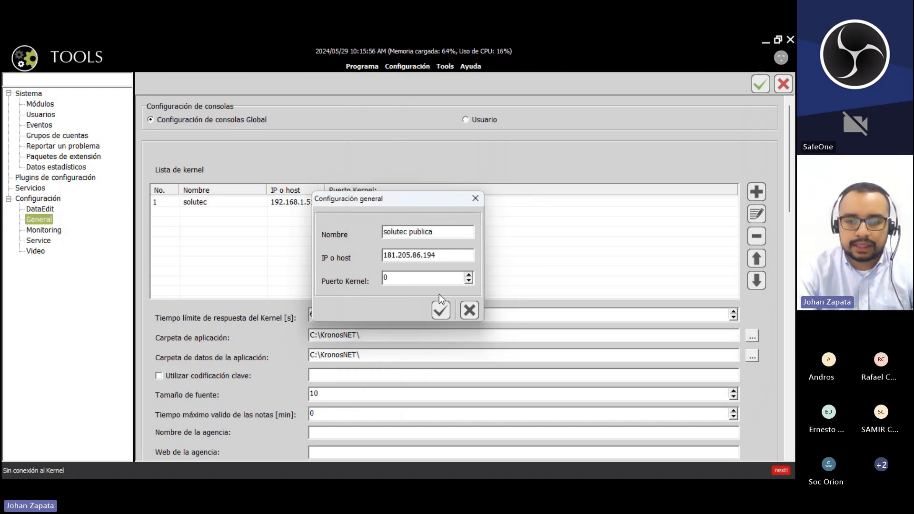
key("Tab")
type("1011")
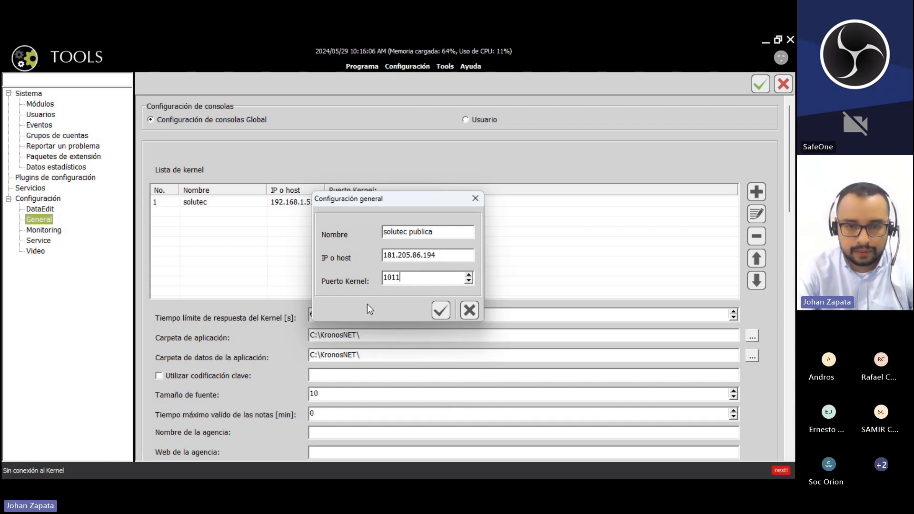
left_click(440, 310)
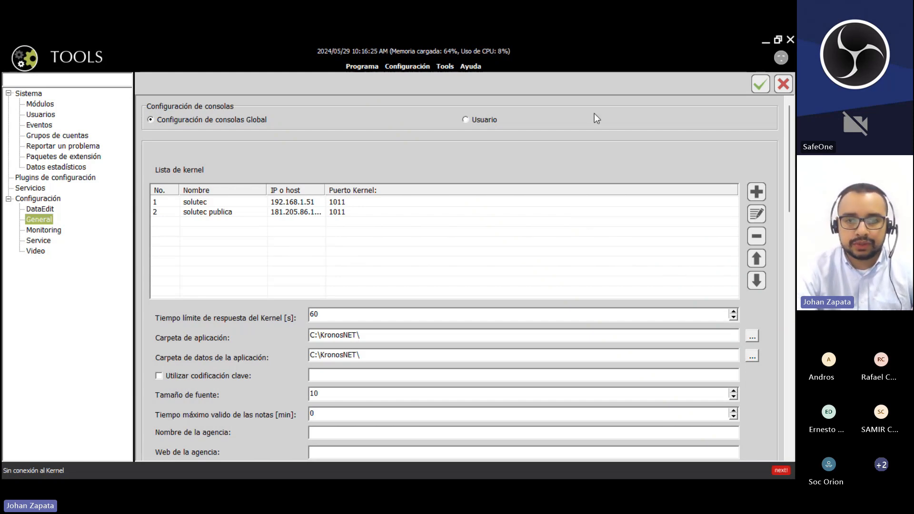
left_click(443, 66)
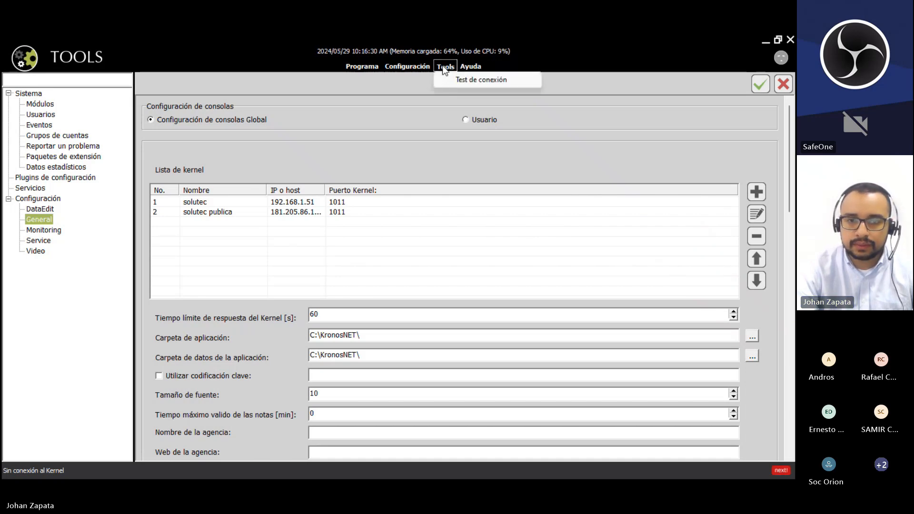
left_click(472, 80)
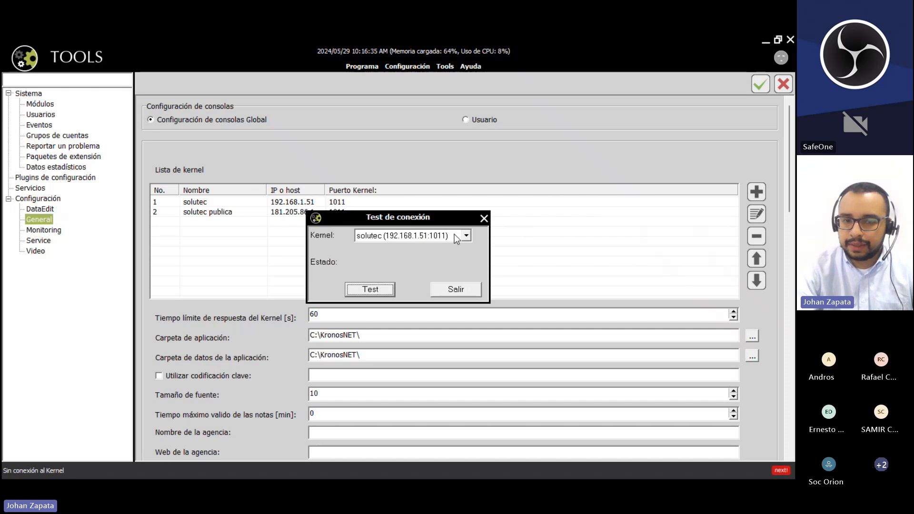
left_click(466, 236)
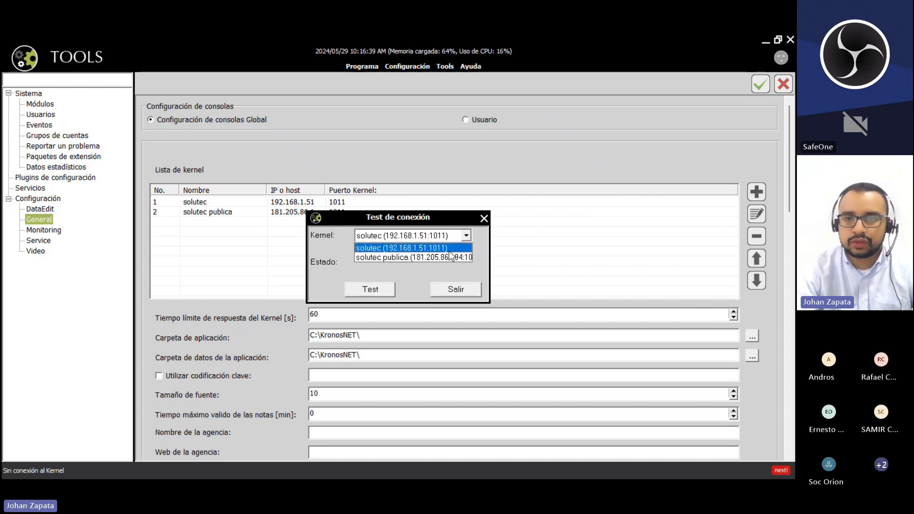
left_click(449, 248)
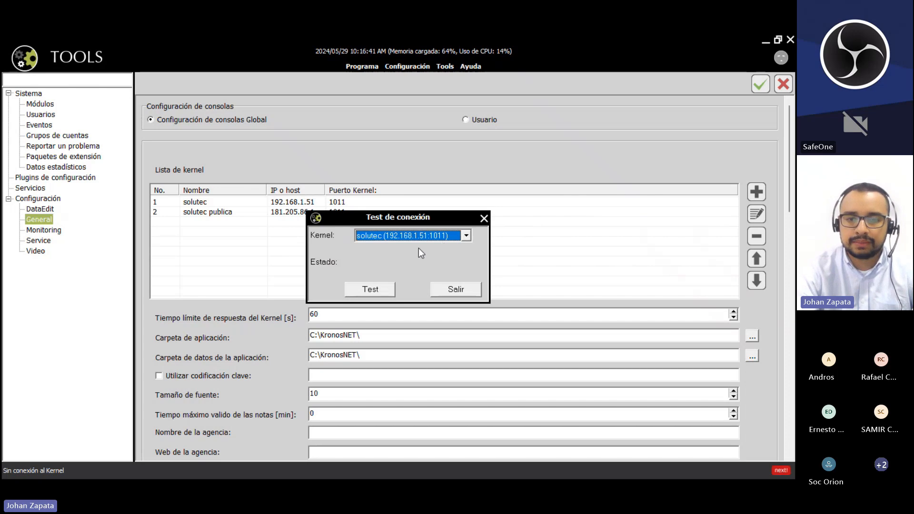
left_click(369, 290)
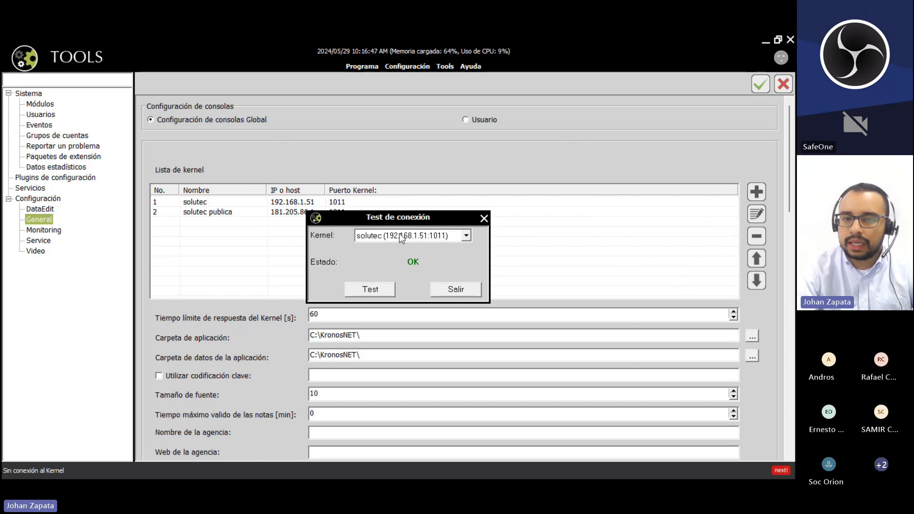
left_click(466, 235)
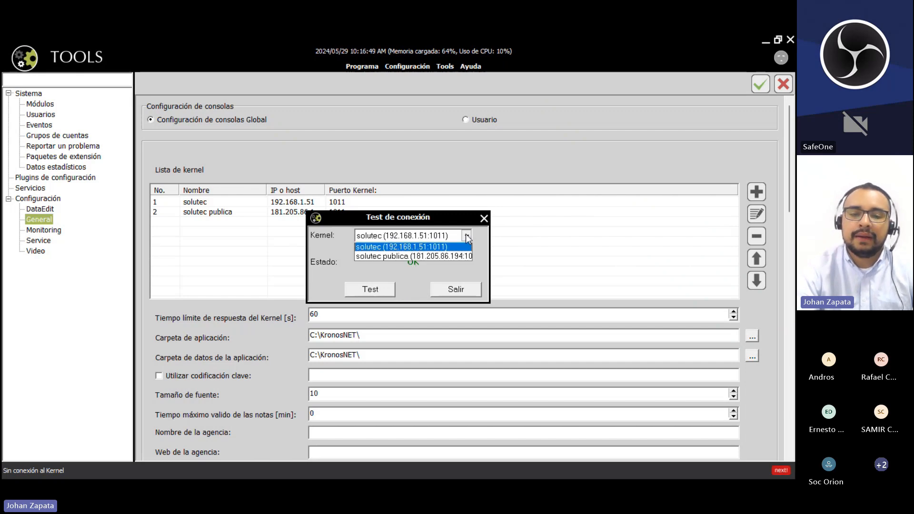
left_click(449, 257)
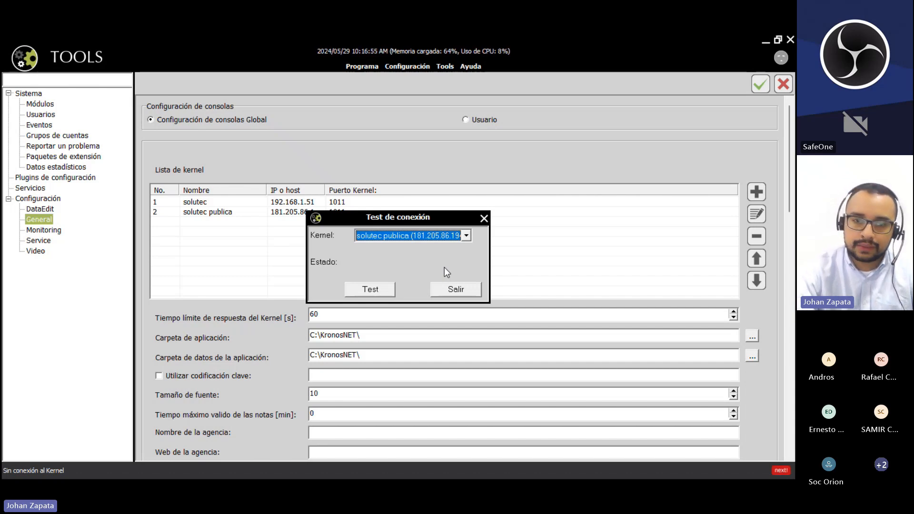
left_click(372, 290)
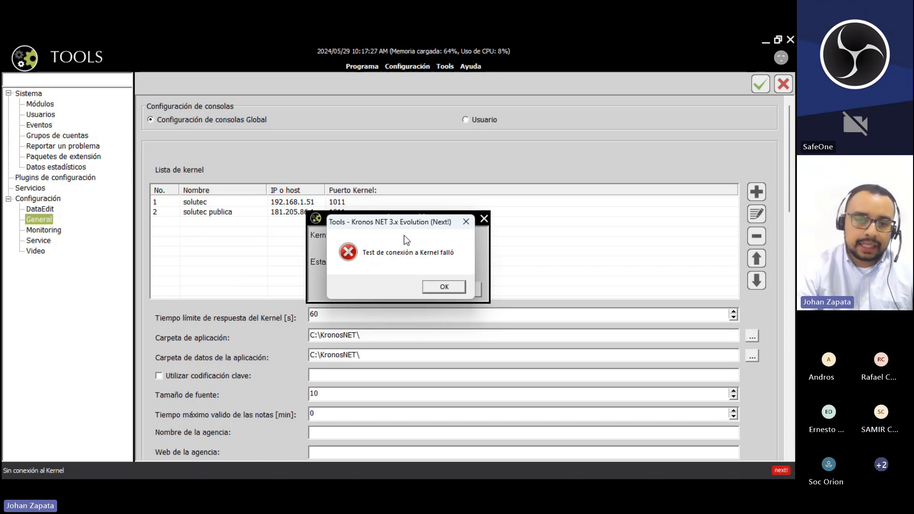
left_click(440, 286)
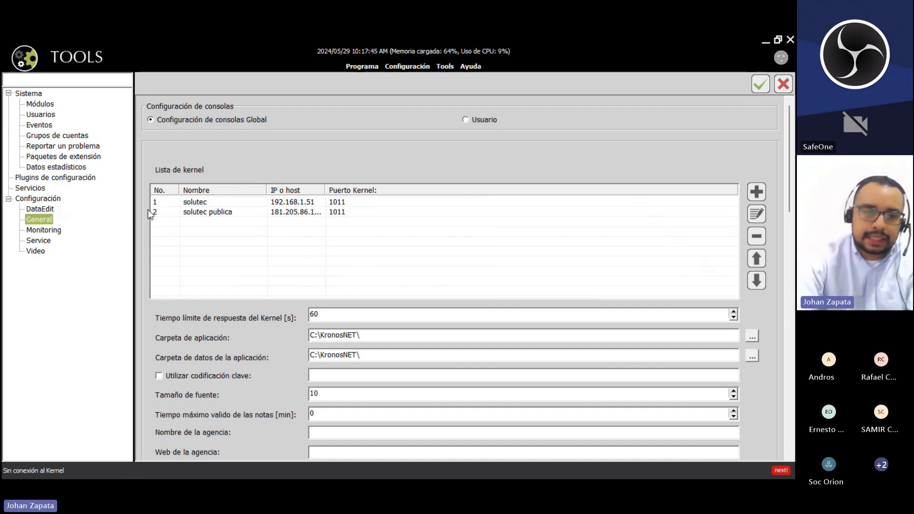
- Replace the Monitoring console name MONITOREO_KRONOS_1 with CAPACITACION TERMINAL
left_click(51, 230)
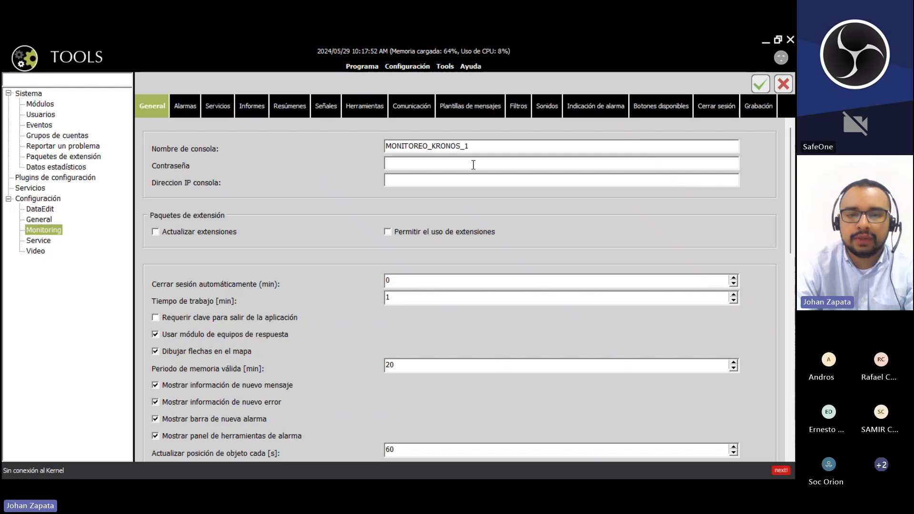
left_click_drag(499, 146, 331, 156)
key("BackSpace")
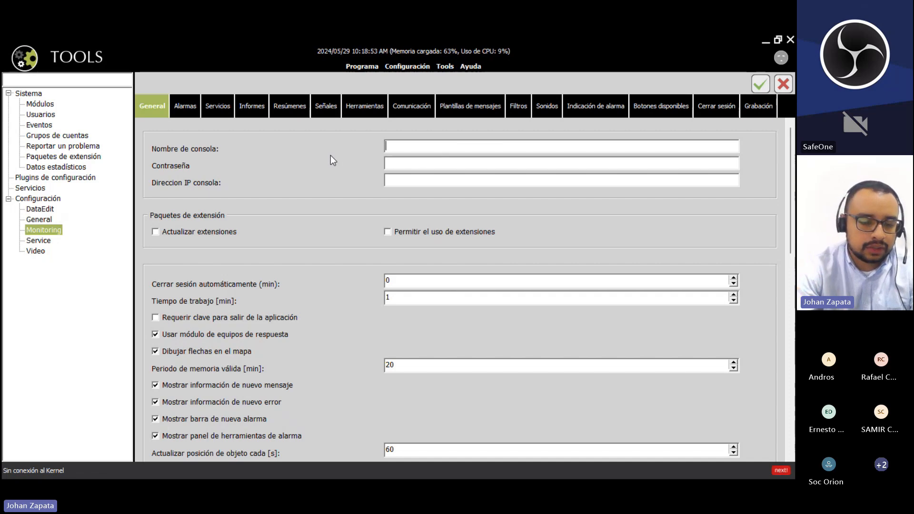
type("CAPACITAC")
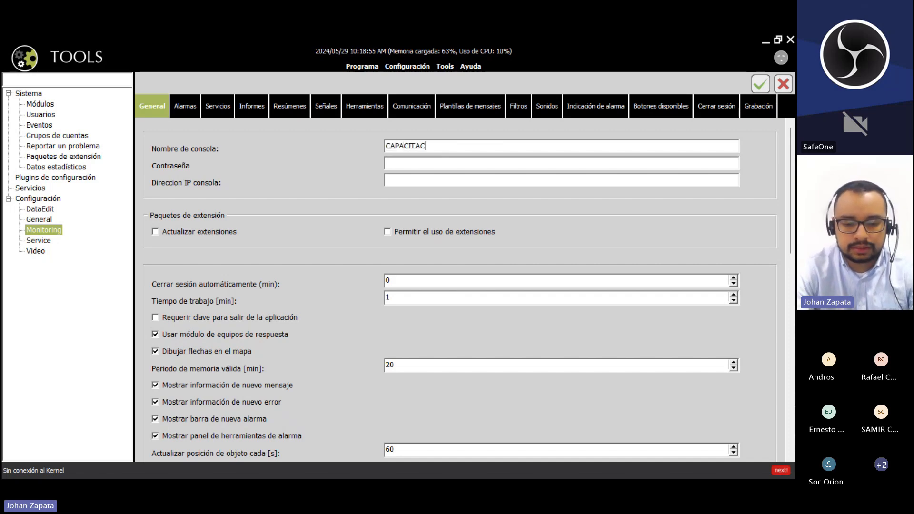
type("ION TERMIN")
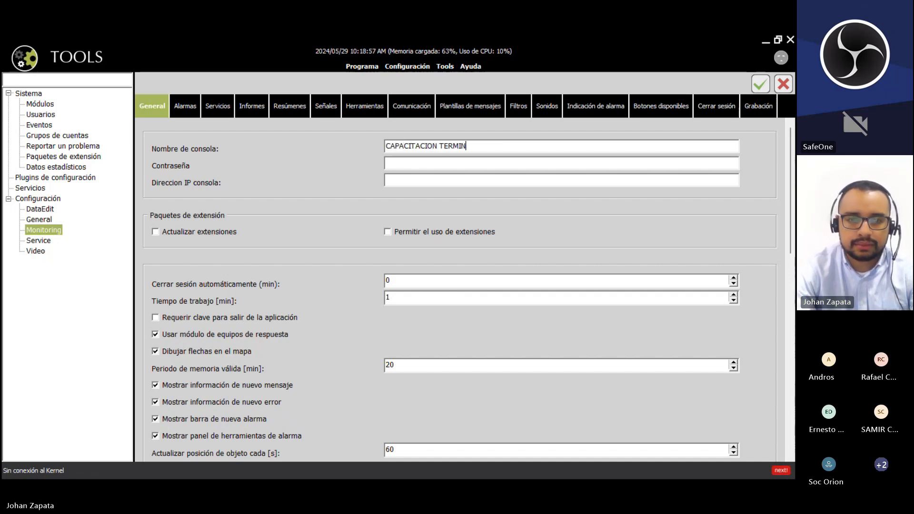
type("AL")
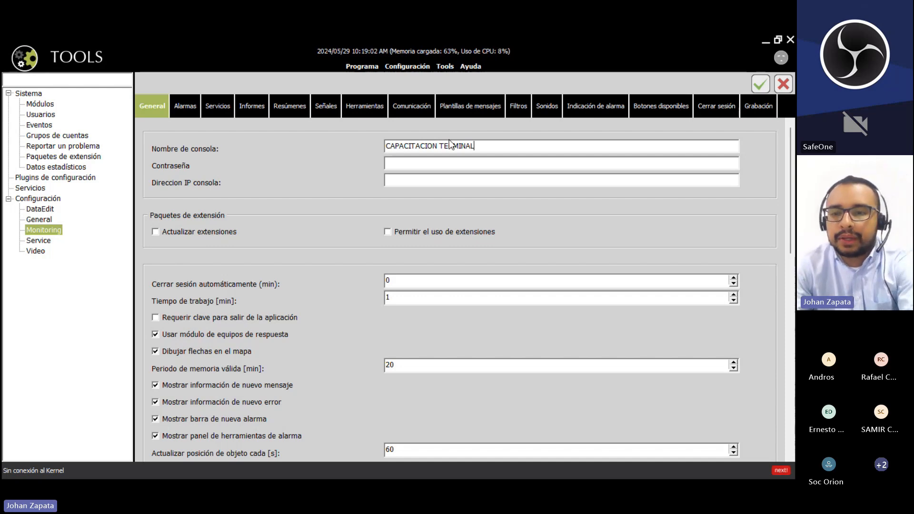
- Tick 'Actualizar extensiones' and 'Permitir el uso de extensiones' under Paquetes de extensión
scroll(789, 176, "down", 1)
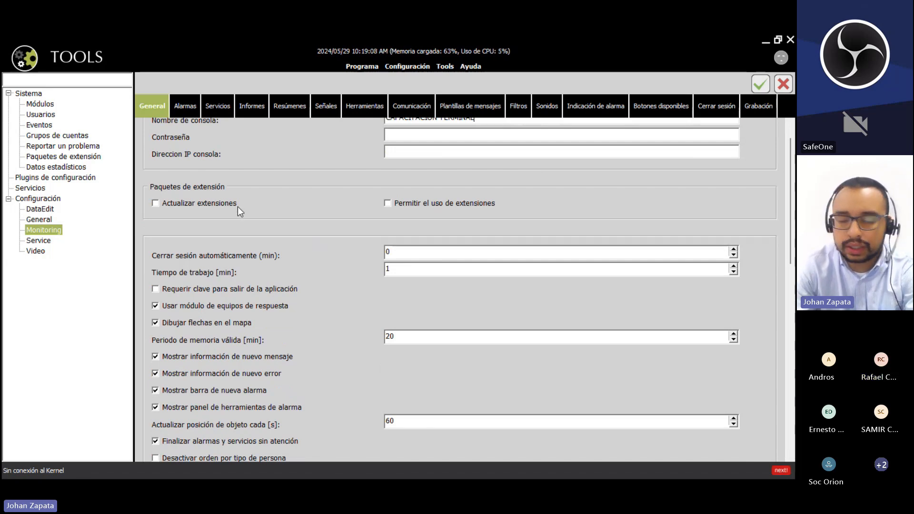
left_click(154, 204)
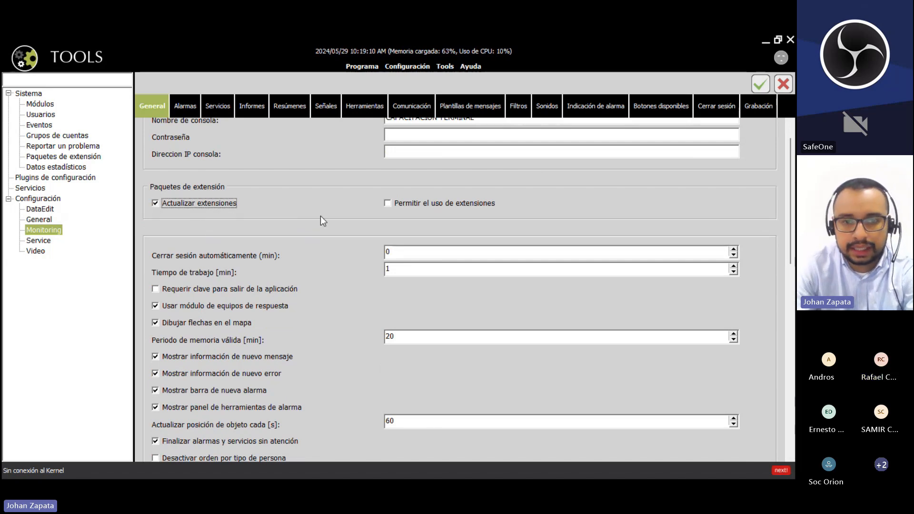
left_click(389, 204)
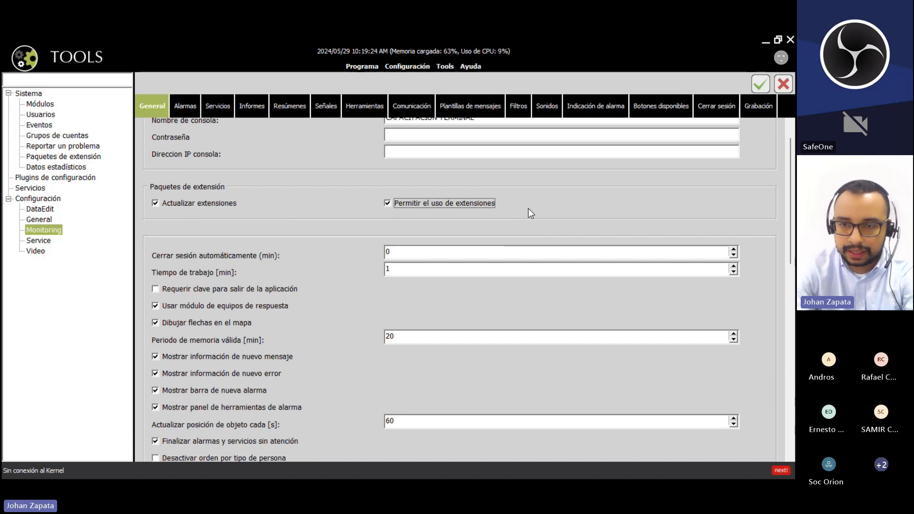
left_click_drag(790, 160, 783, 335)
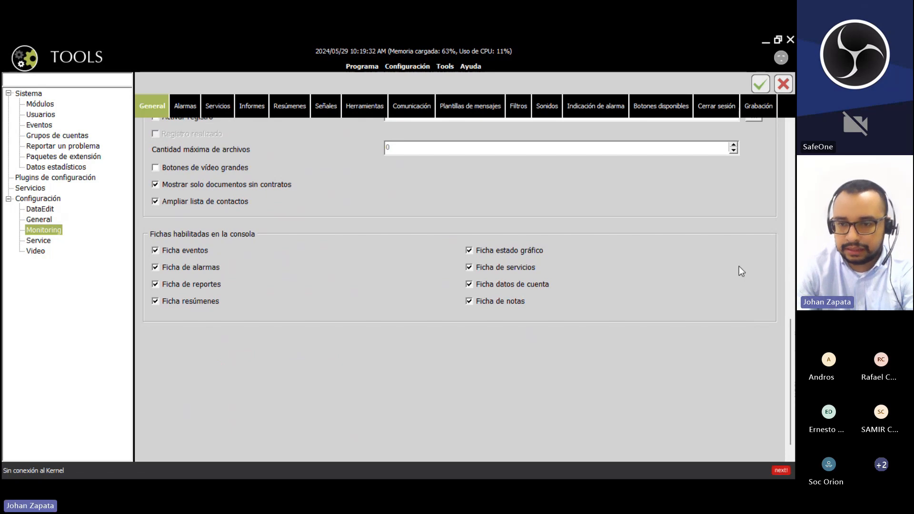
left_click_drag(790, 335, 792, 190)
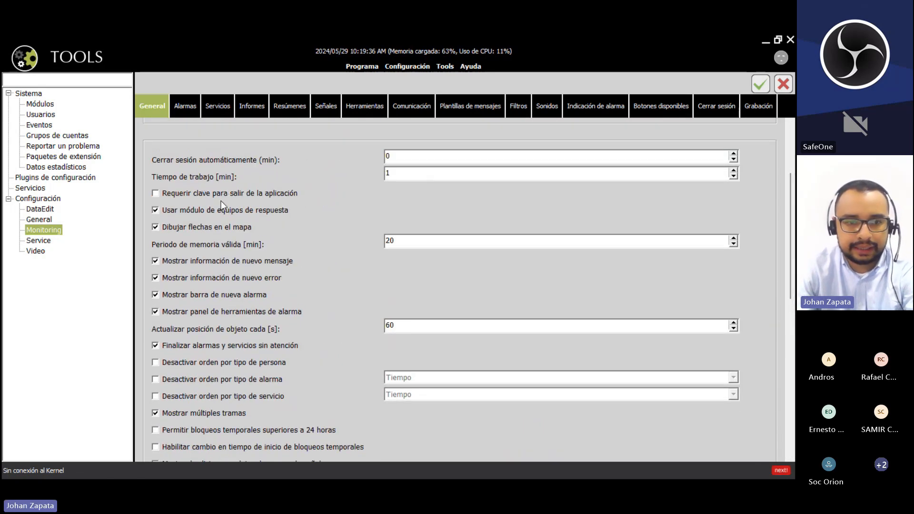
mouse_move(226, 195)
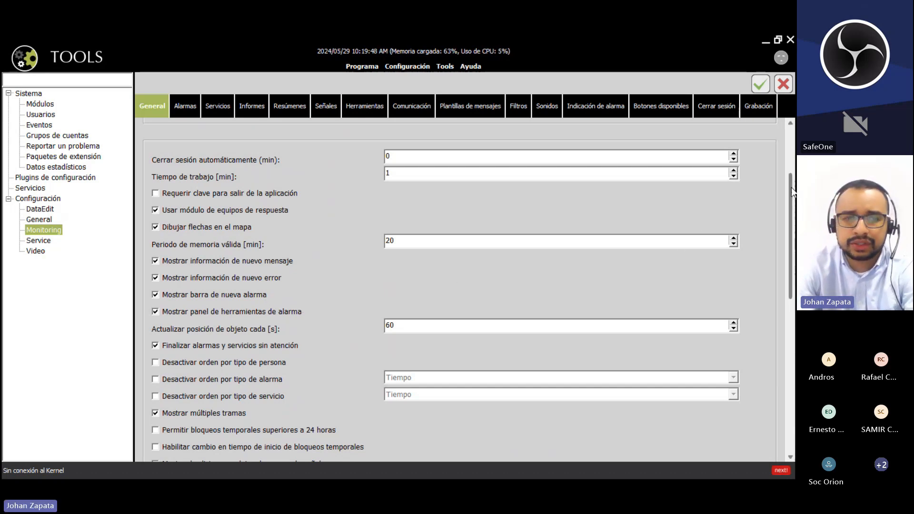
left_click_drag(791, 191, 791, 203)
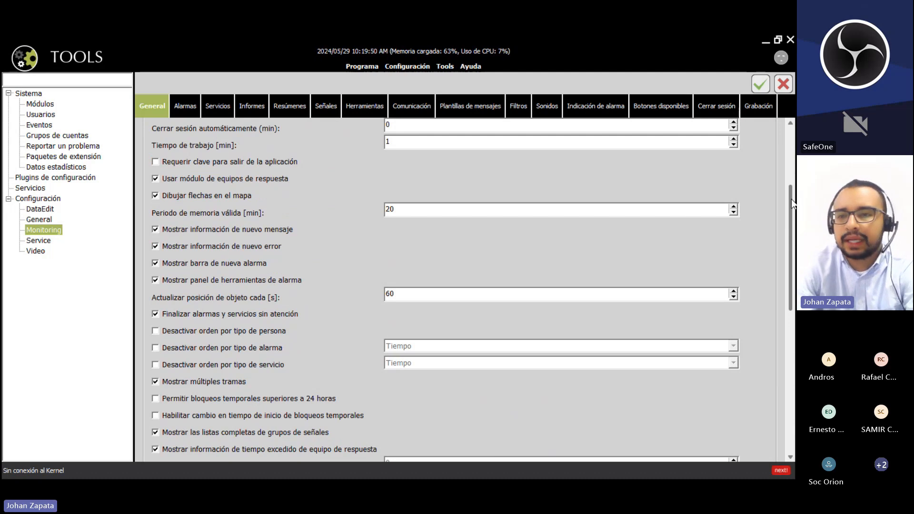
left_click_drag(790, 199, 794, 319)
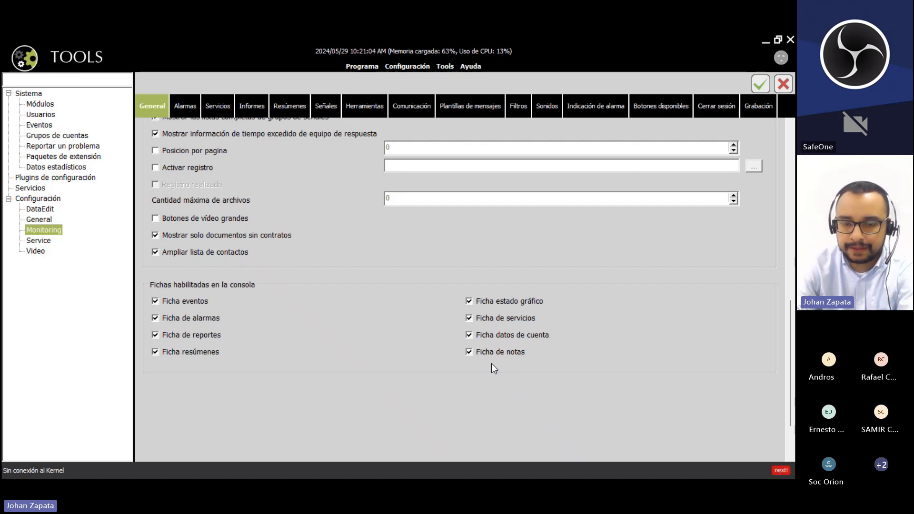
left_click(469, 354)
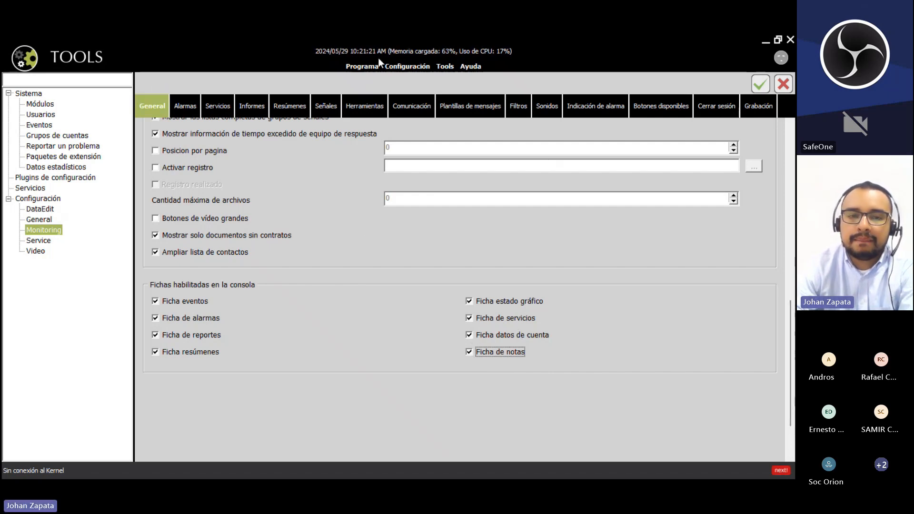
- On the Señales page, toggle ascending order and trial-edit the default filter, leaving it -???
left_click(321, 104)
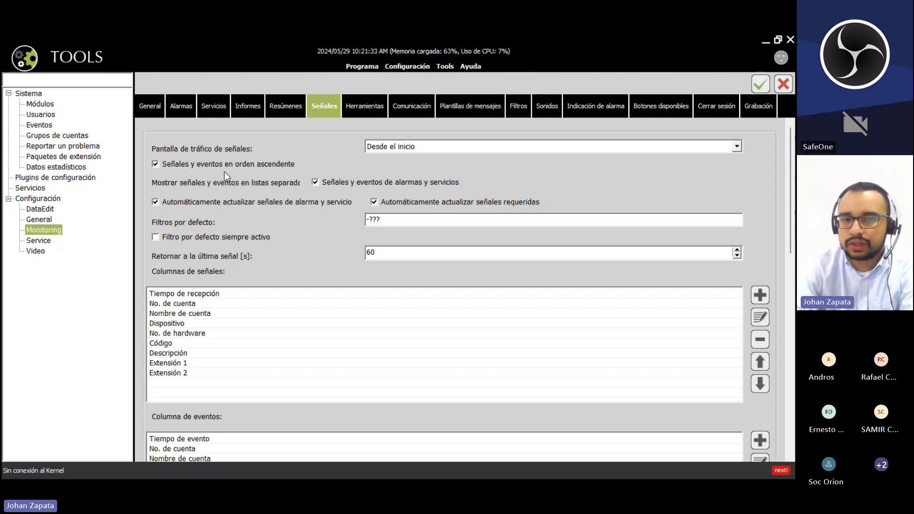
left_click(156, 164)
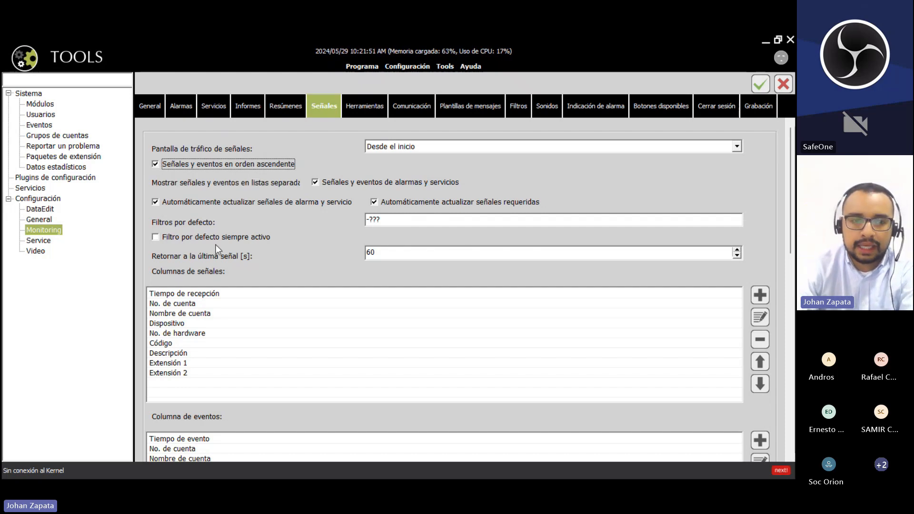
left_click(390, 219)
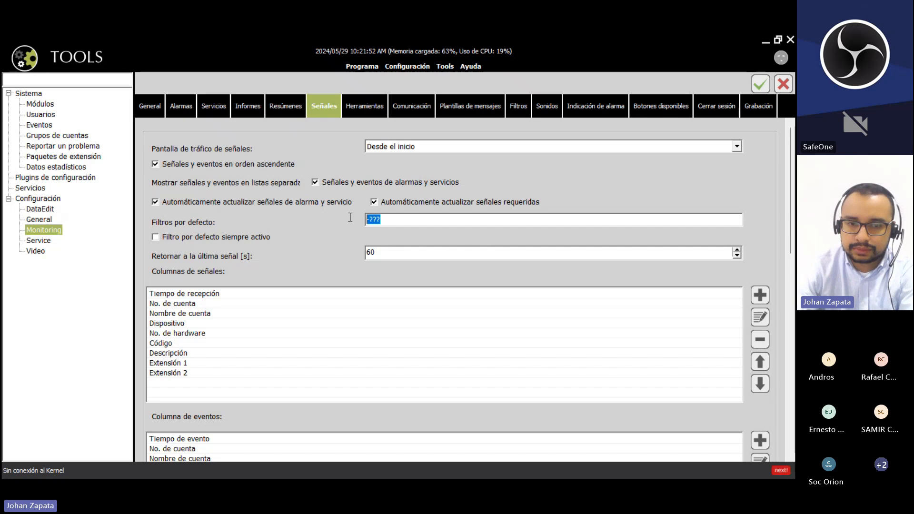
left_click(407, 220)
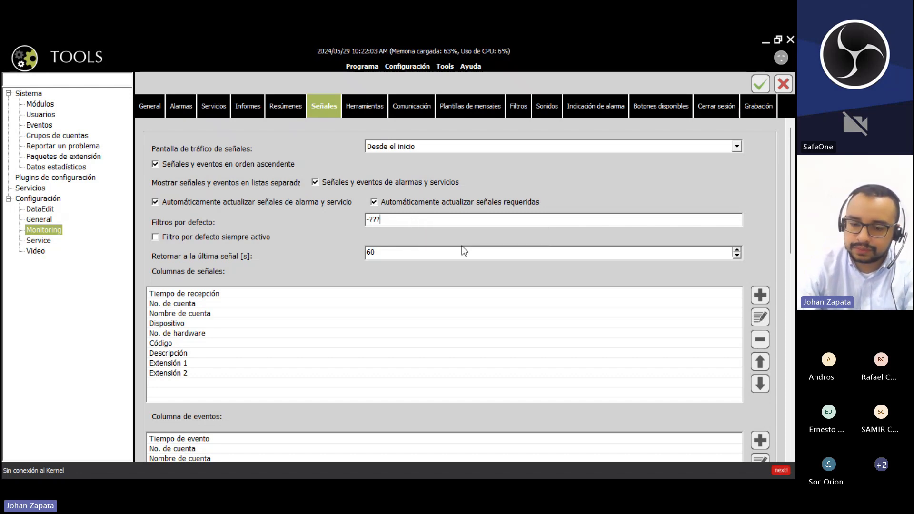
type("+")
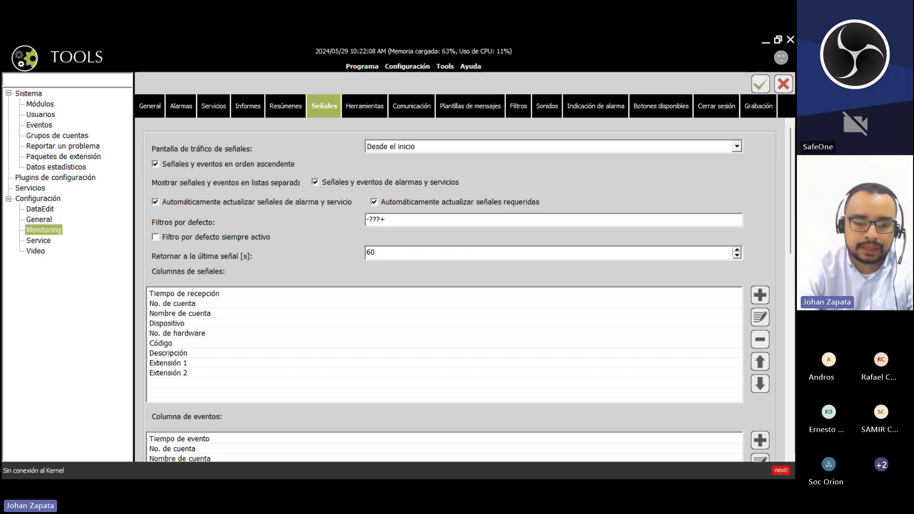
key("BackSpace")
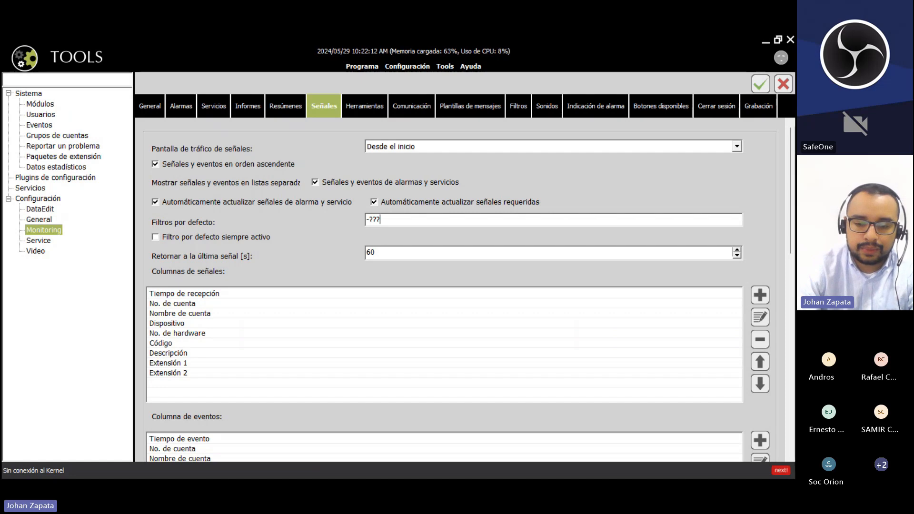
type("-")
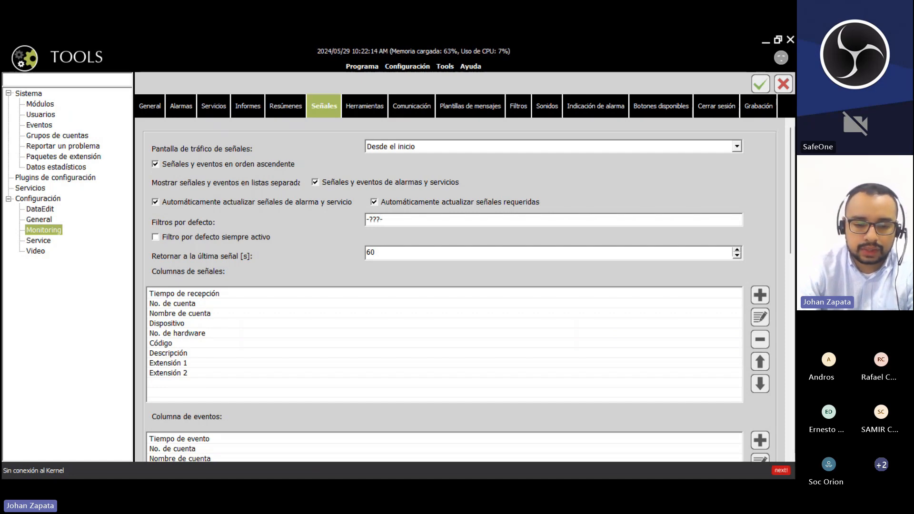
type("aPERTU")
key("BackSpace")
key("BackSpace")
key("BackSpace")
key("BackSpace")
key("BackSpace")
key("BackSpace")
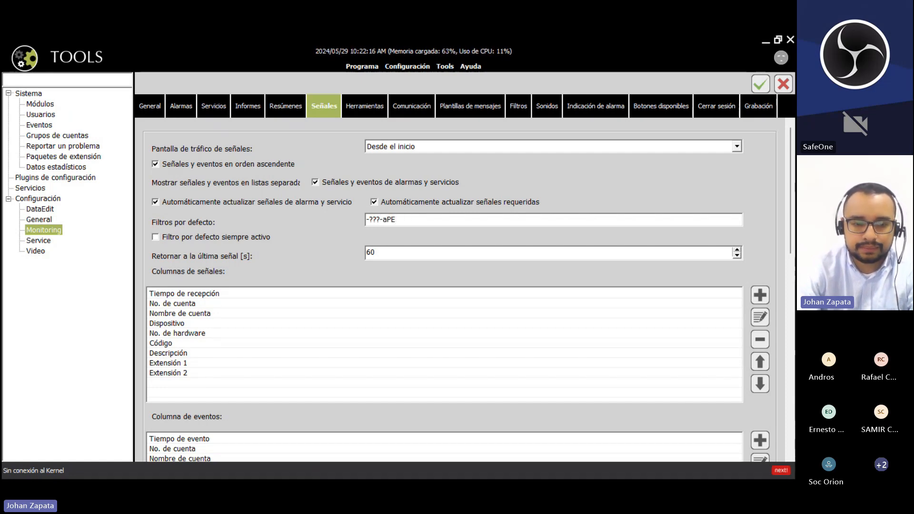
type("Apertuea")
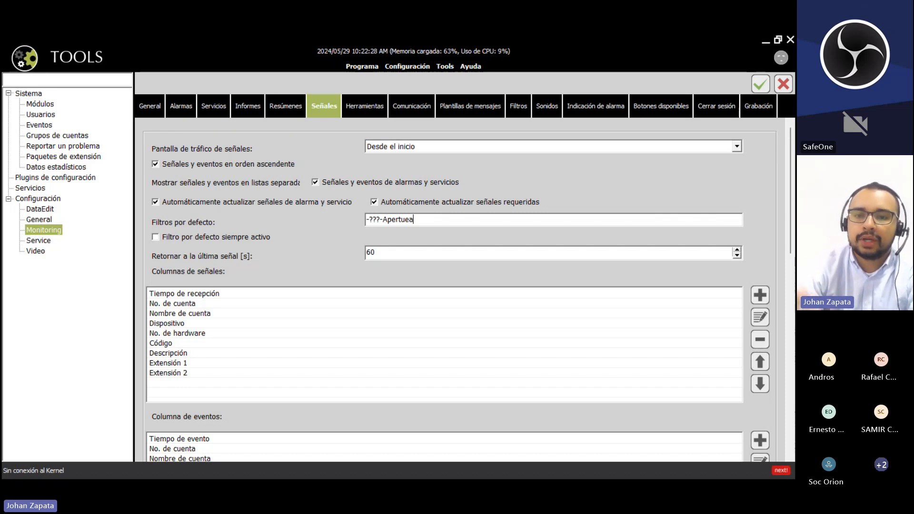
key("BackSpace")
key("BackSpace")
key("BackSpace")
key("BackSpace")
key("BackSpace")
key("BackSpace")
key("BackSpace")
key("BackSpace")
key("BackSpace")
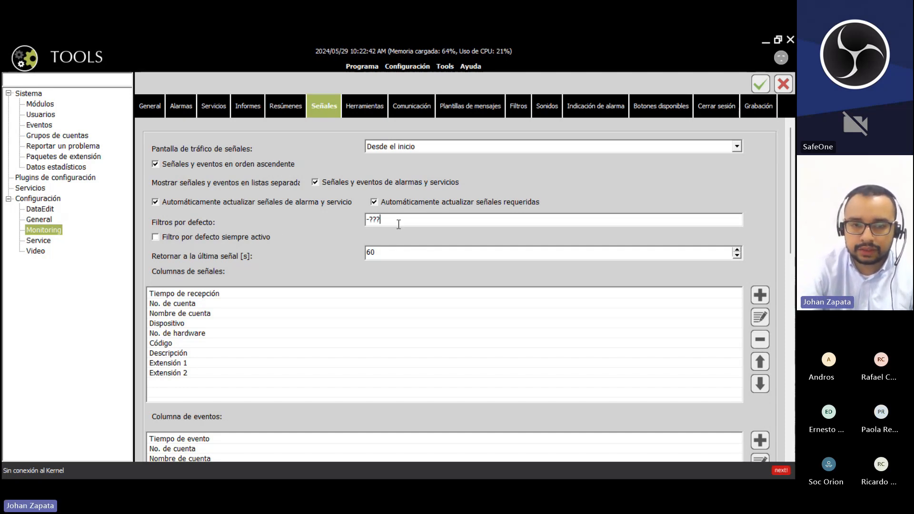
- Switch 'Filtro por defecto siempre activo' on and then back off
left_click_drag(383, 219, 353, 219)
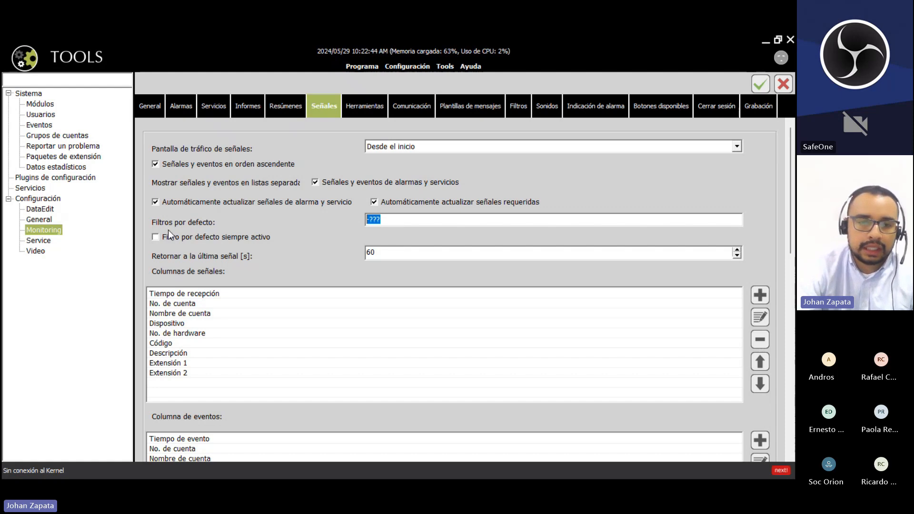
left_click(159, 238)
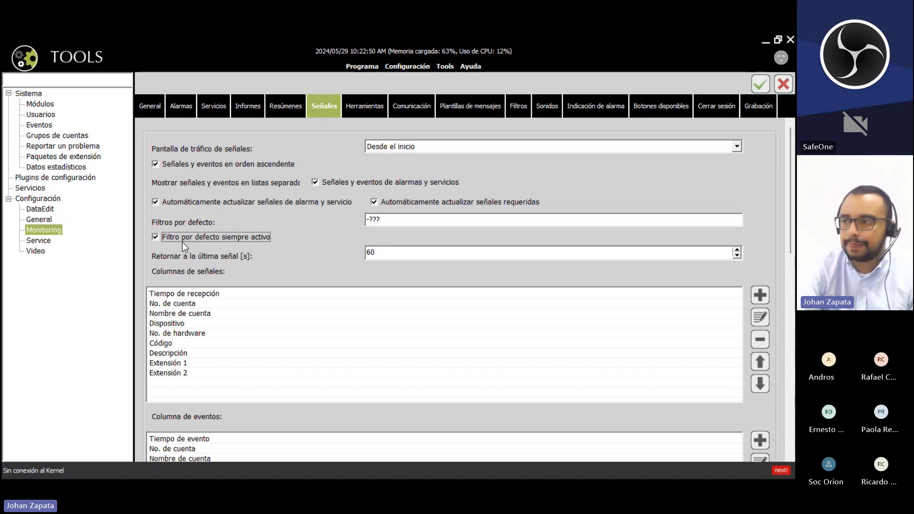
left_click(155, 237)
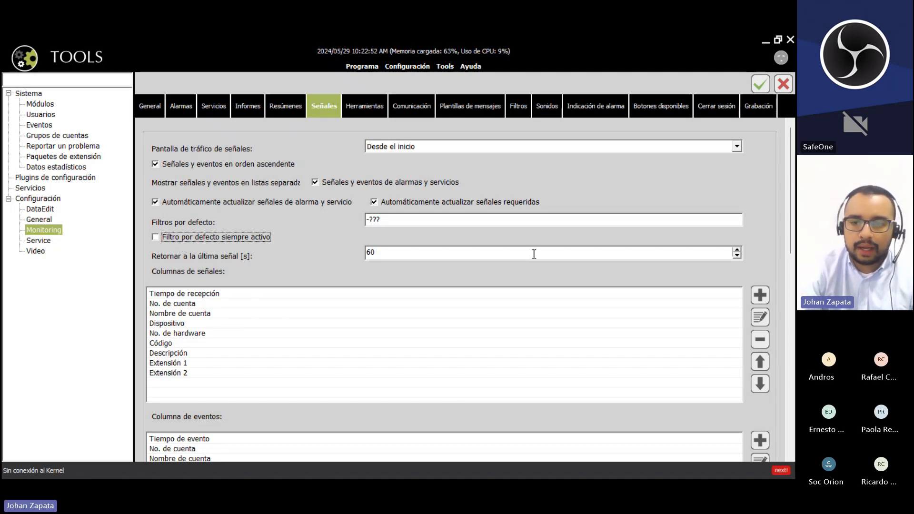
left_click_drag(791, 177, 791, 217)
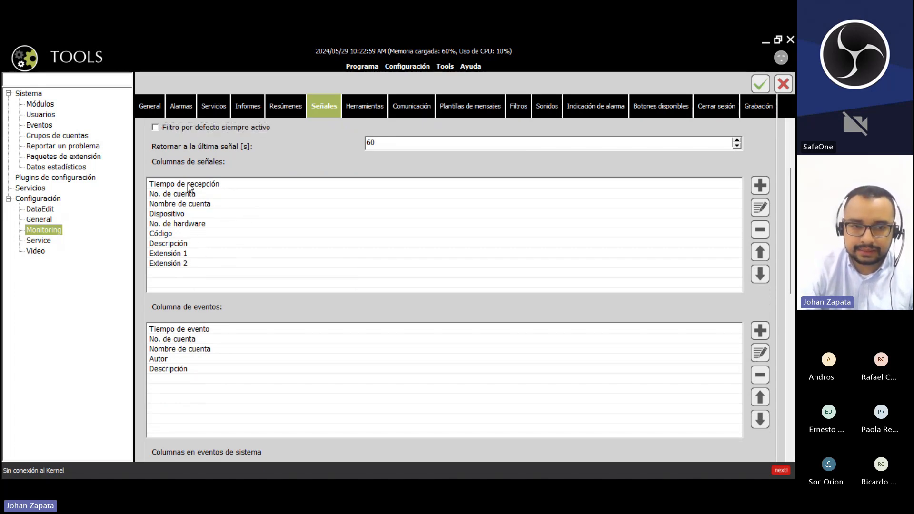
- Select the signal columns in turn, from Tiempo de recepción down to Código
left_click(209, 189)
left_click(213, 187)
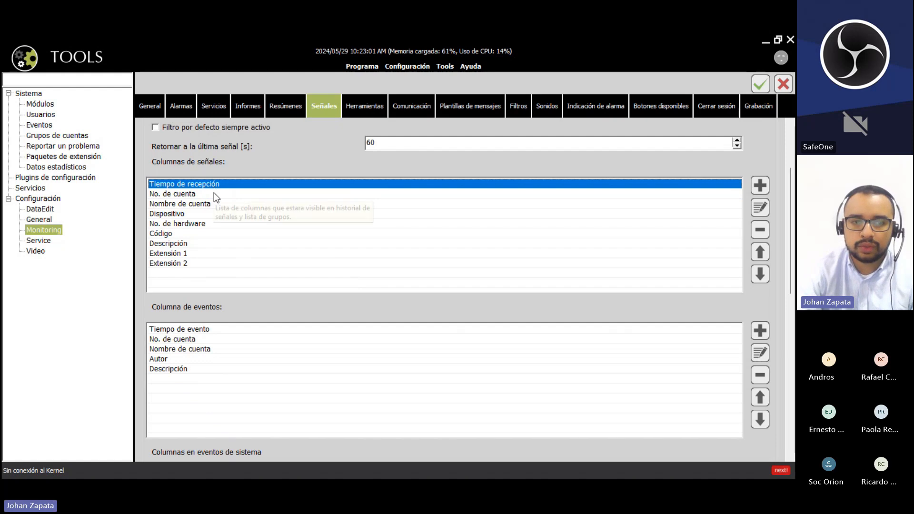
left_click(213, 193)
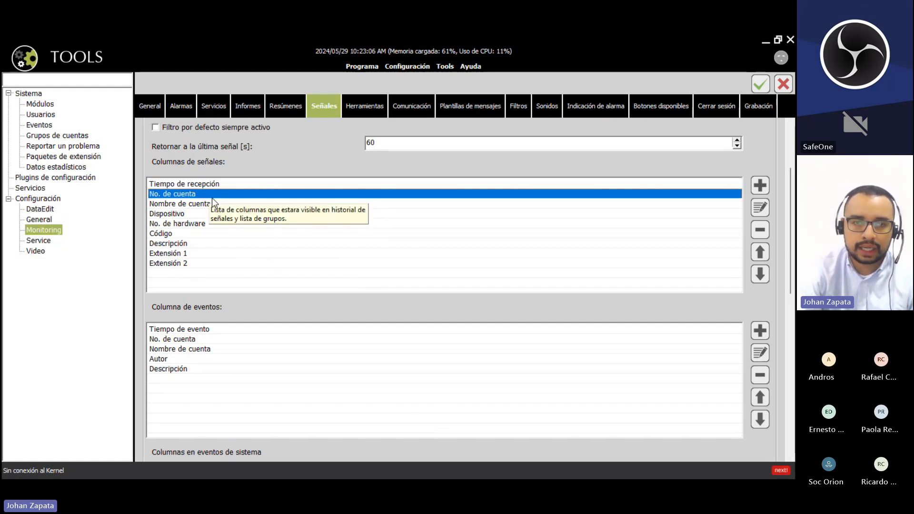
left_click(215, 203)
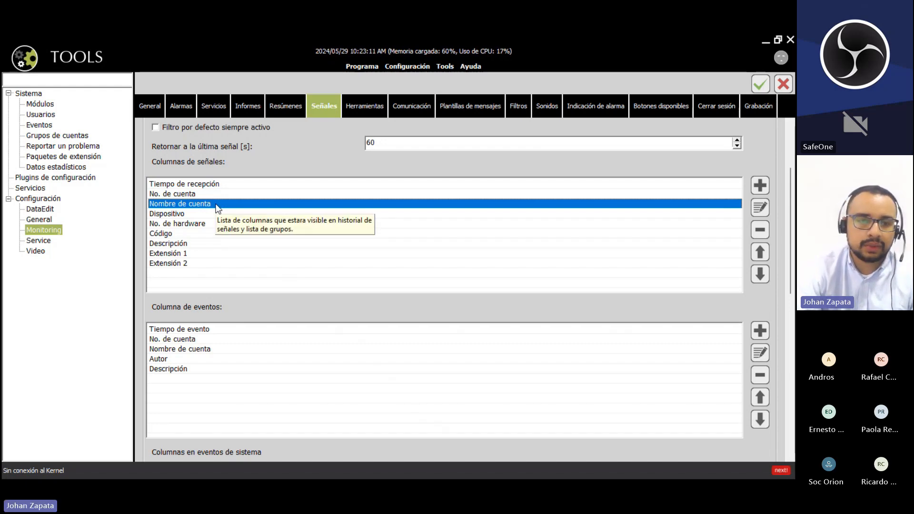
left_click(217, 217)
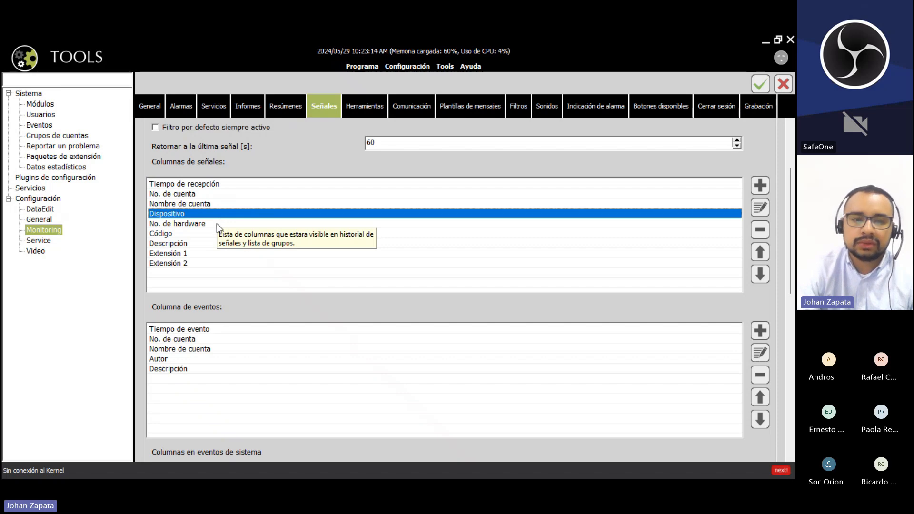
left_click(216, 224)
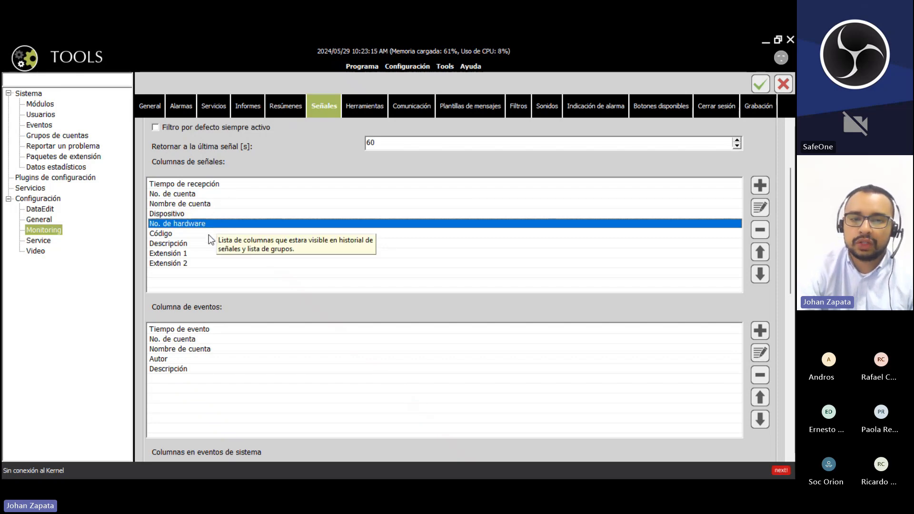
left_click(208, 235)
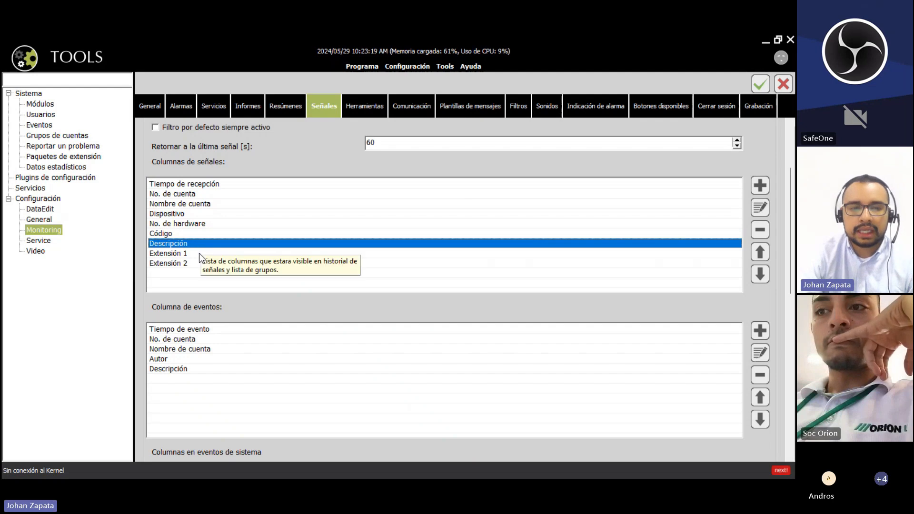
- Select the Extensión 1 and Extensión 2 signal columns, then clear the selection
left_click(199, 255)
left_click(198, 261)
left_click(199, 256)
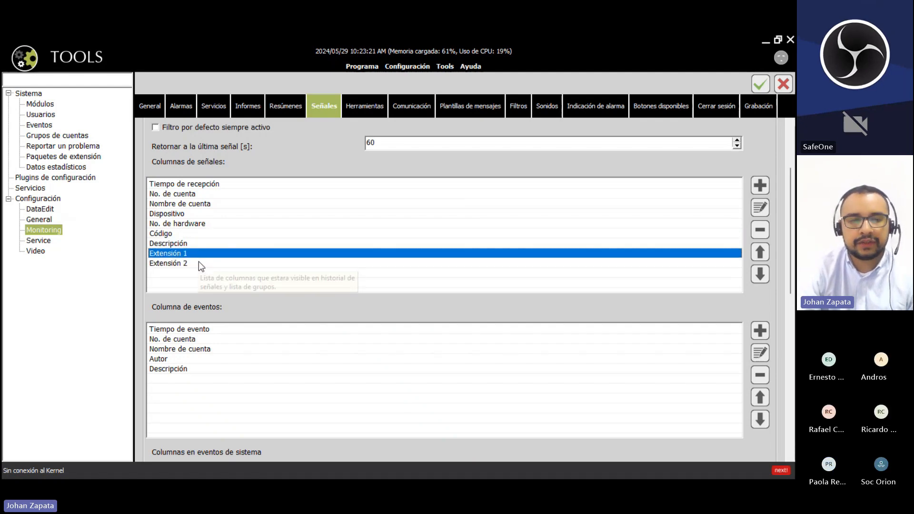
left_click(200, 264)
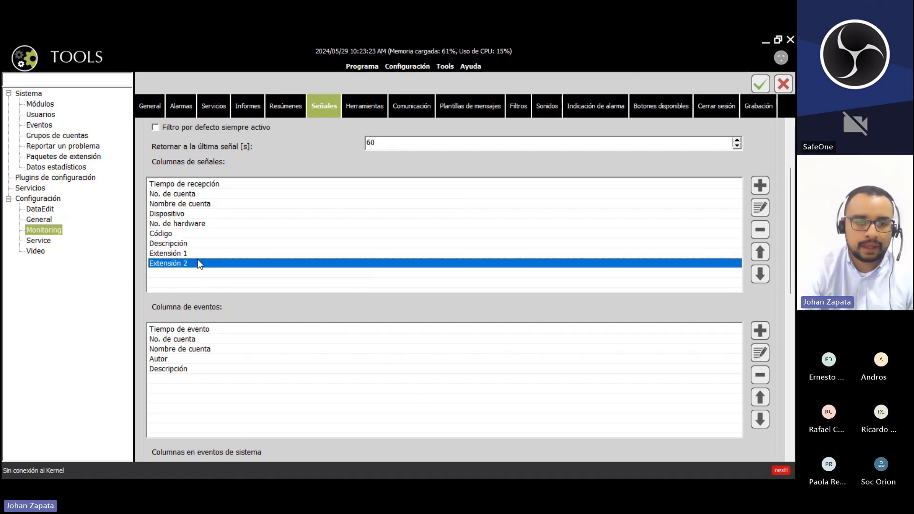
left_click(200, 256)
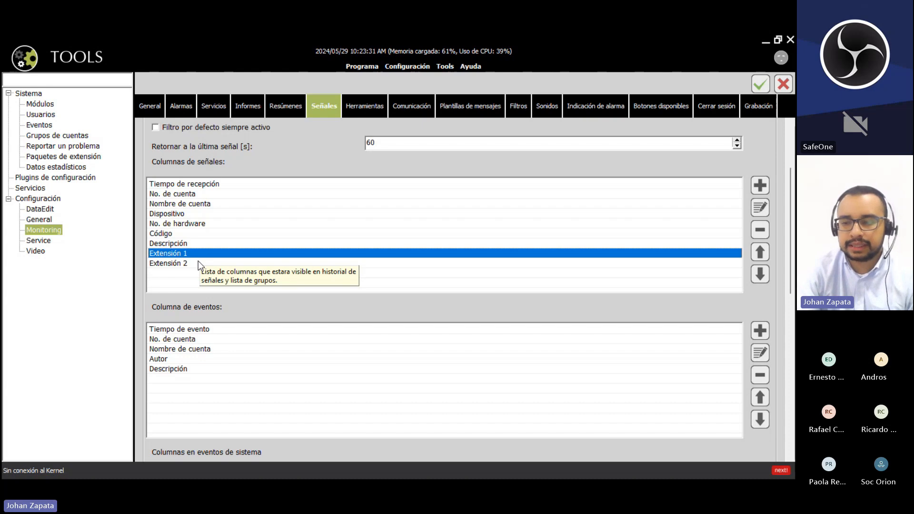
left_click(180, 263)
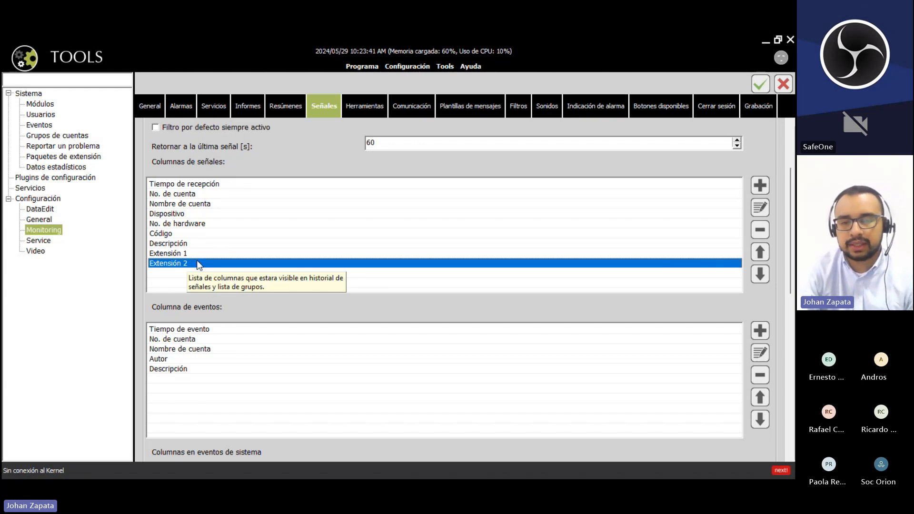
key("Up")
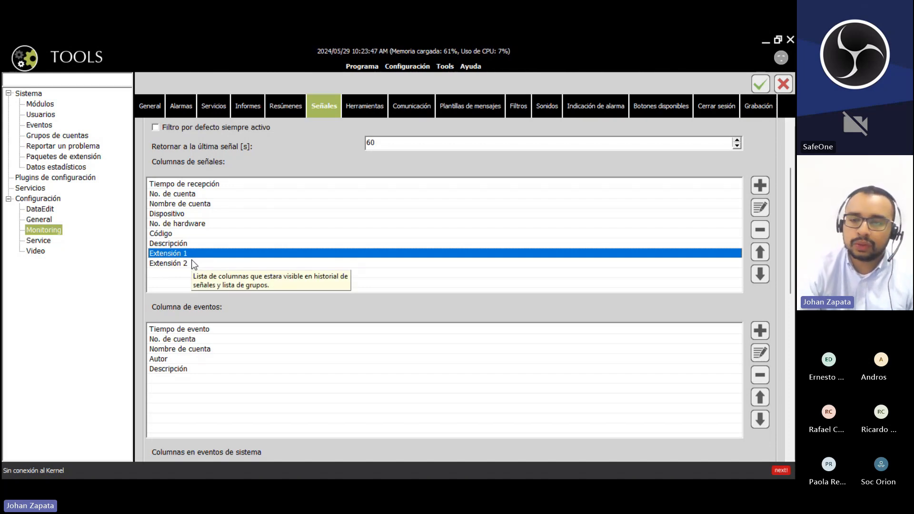
left_click(456, 279)
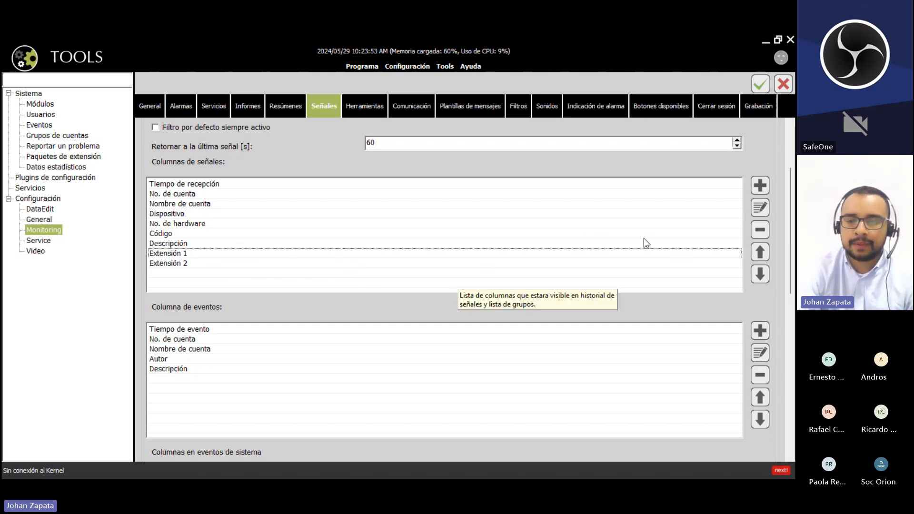
- Open the add-signal-column dialog, browse the Columna options, and cancel without adding
left_click(759, 186)
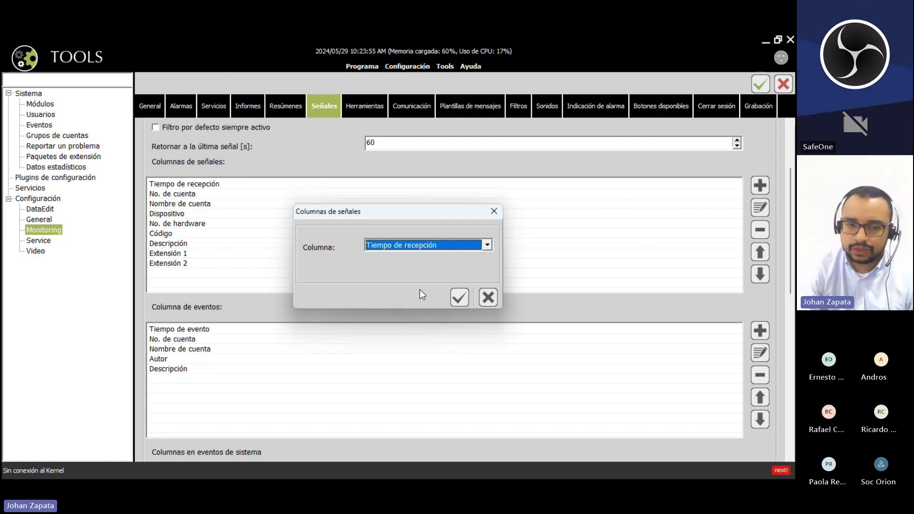
left_click(487, 246)
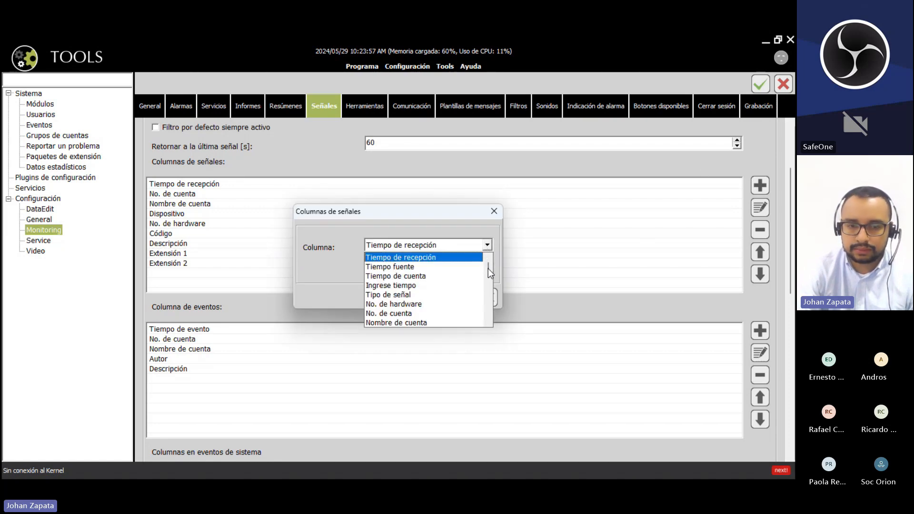
left_click_drag(488, 268, 492, 310)
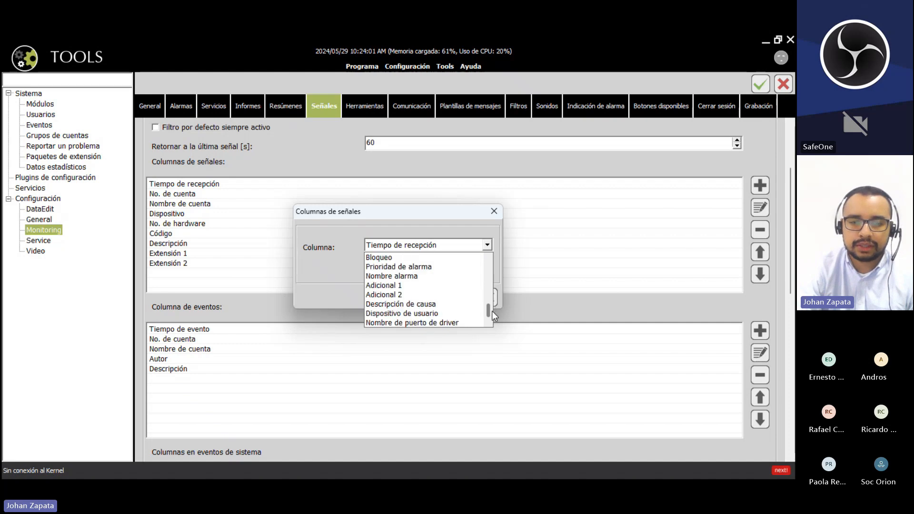
left_click(494, 299)
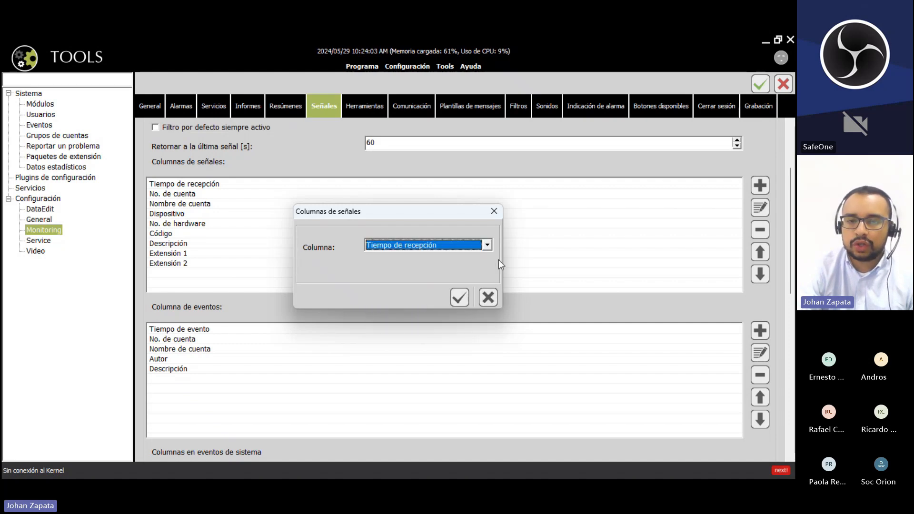
left_click(493, 297)
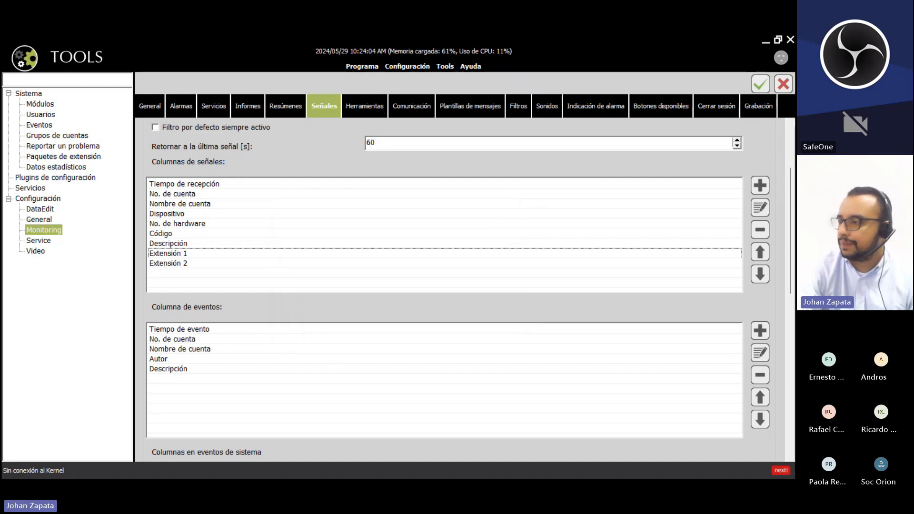
left_click(367, 256)
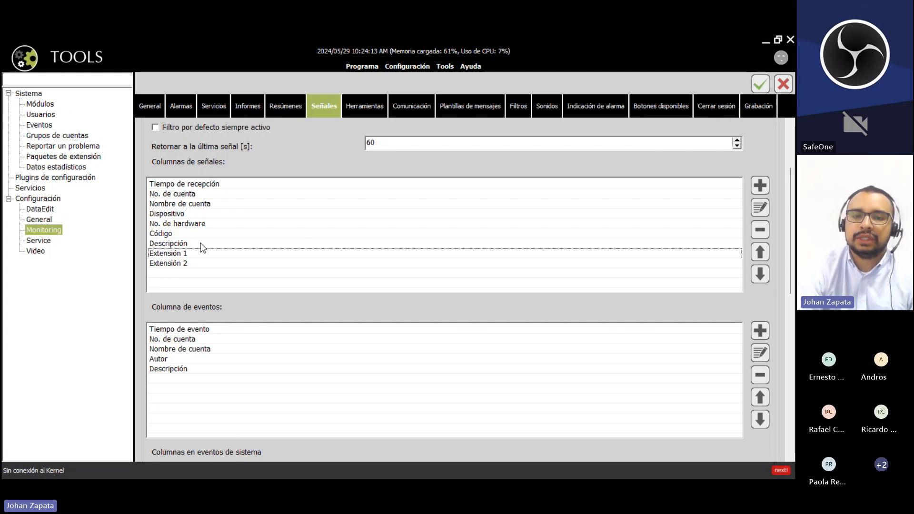
- Show the Sonidos settings and widen the alarm table's Prioridad de alarma column
left_click(546, 106)
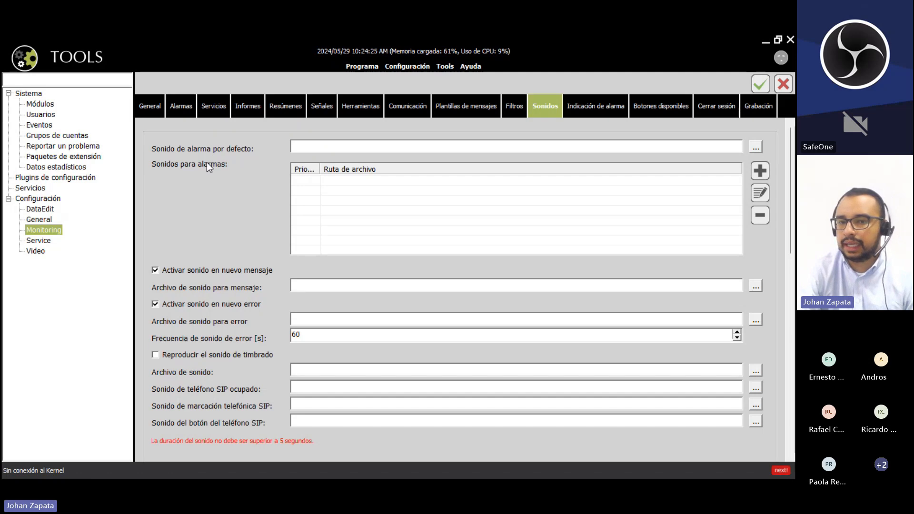
left_click_drag(320, 170, 376, 167)
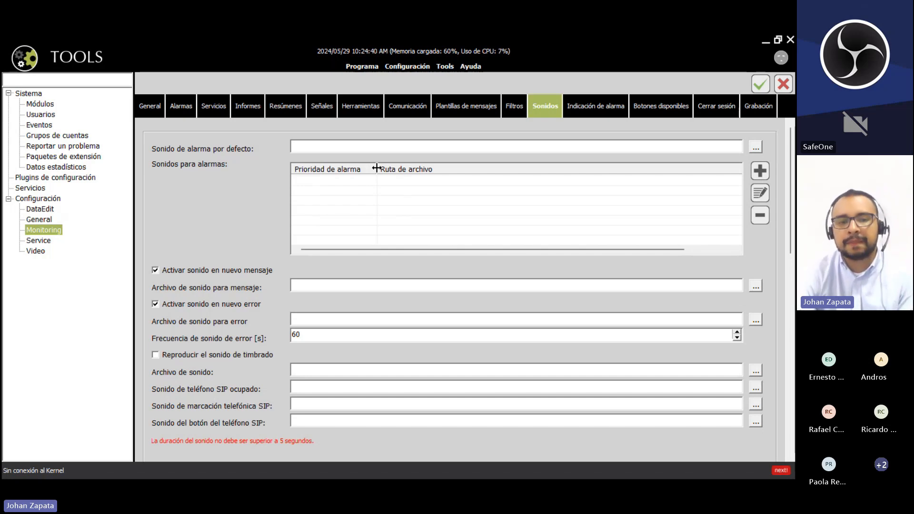
- Choose Alarm.wav from the Desktop's SONIDOS KRONOS folder as the default alarm sound
left_click(756, 150)
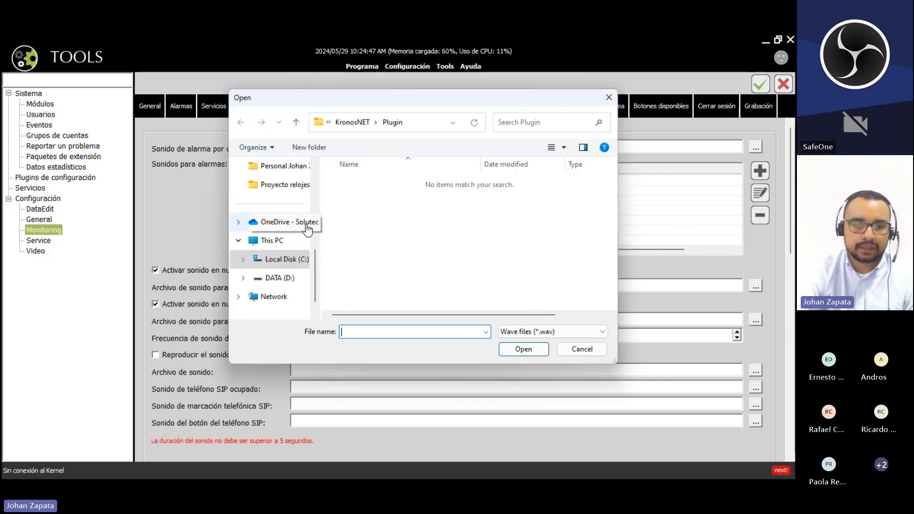
scroll(312, 257, "up", 2)
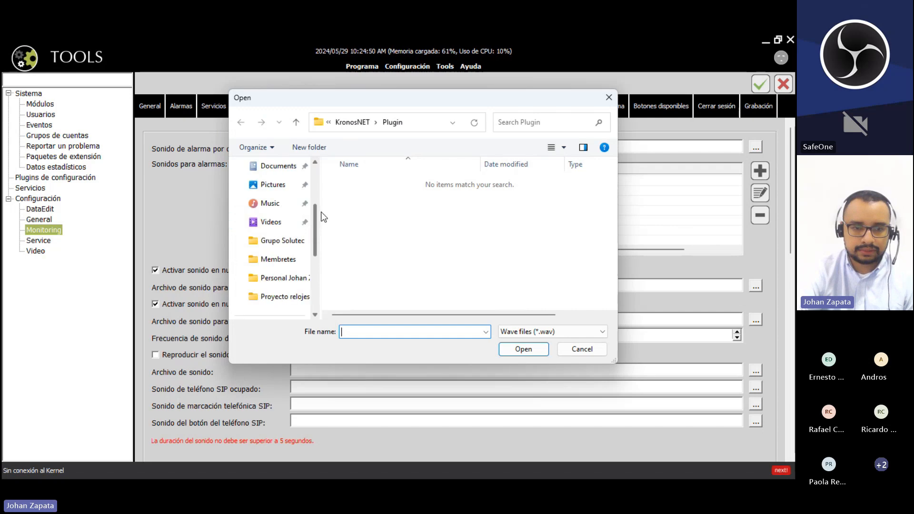
scroll(304, 230, "up", 2)
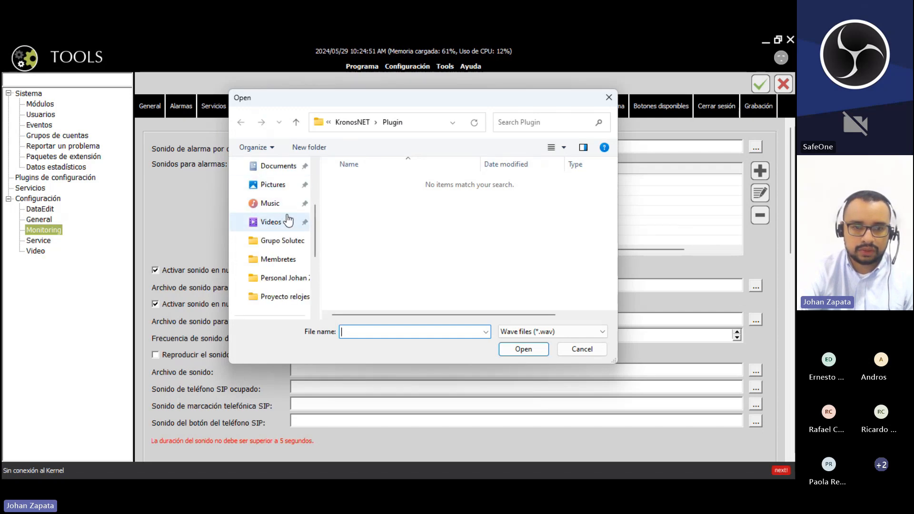
scroll(318, 189, "up", 1)
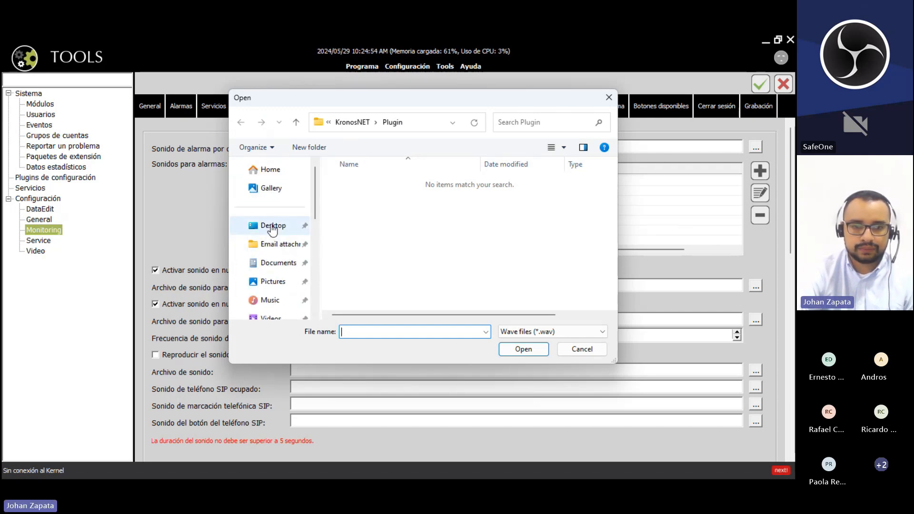
left_click(273, 225)
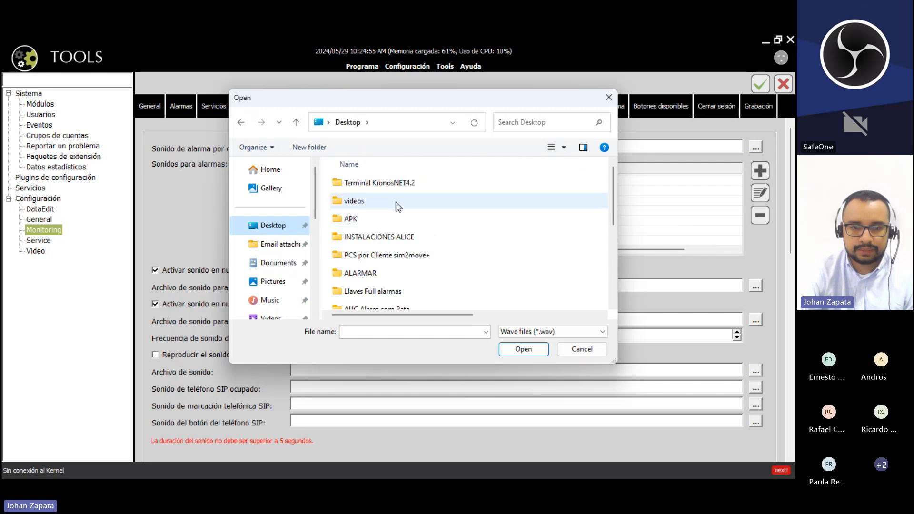
scroll(396, 202, "down", 2)
double_click(387, 265)
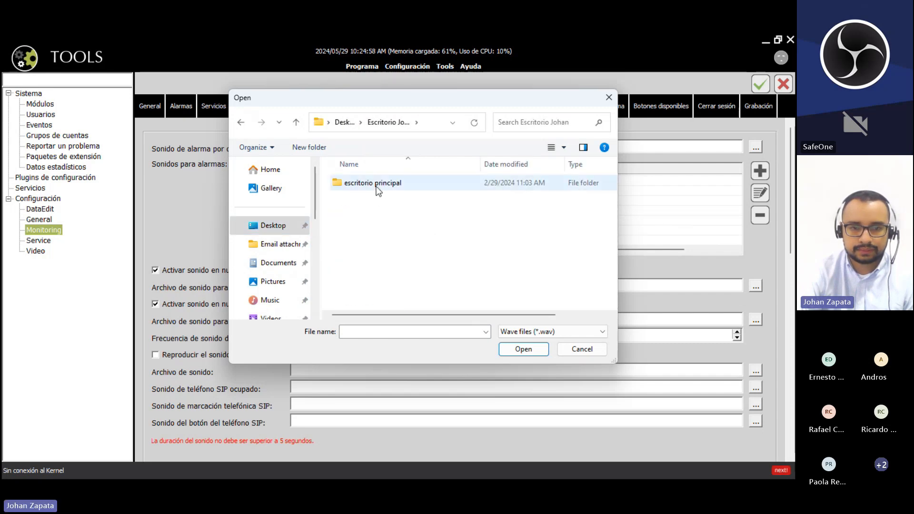
double_click(360, 183)
double_click(360, 183)
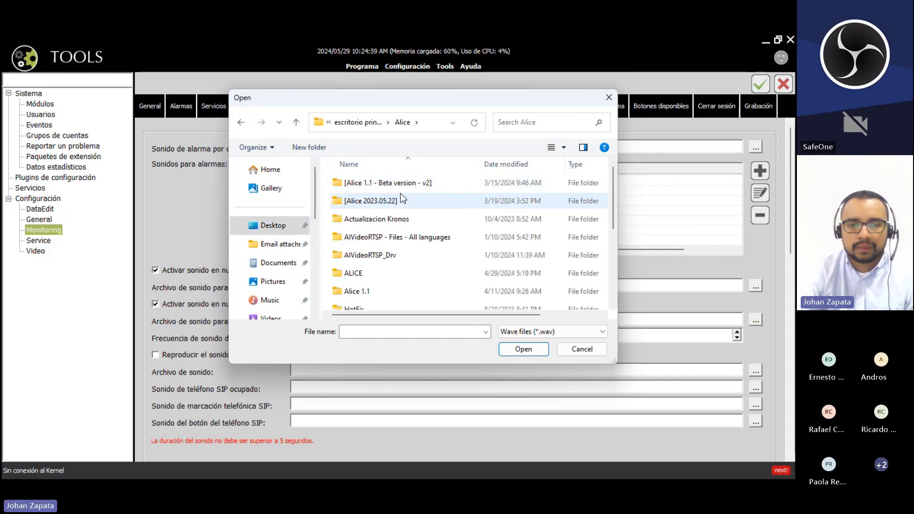
scroll(419, 231, "down", 1)
scroll(416, 240, "down", 1)
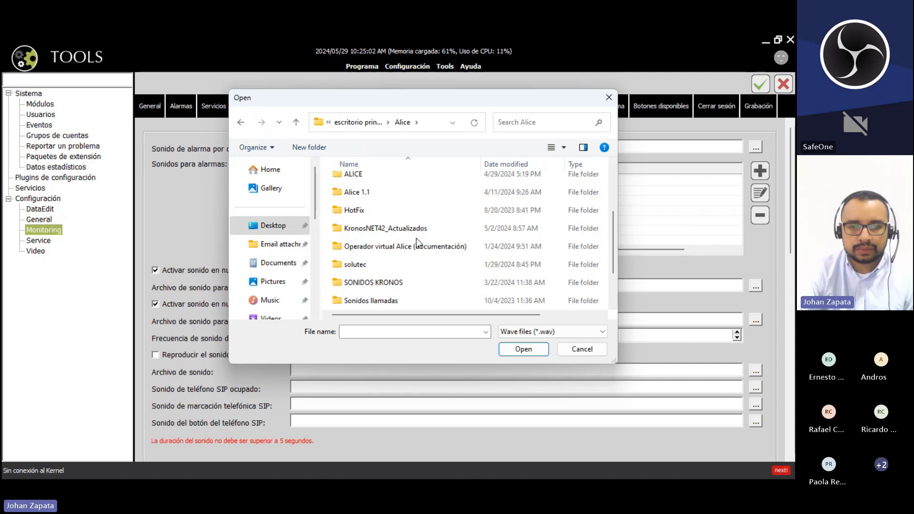
double_click(399, 285)
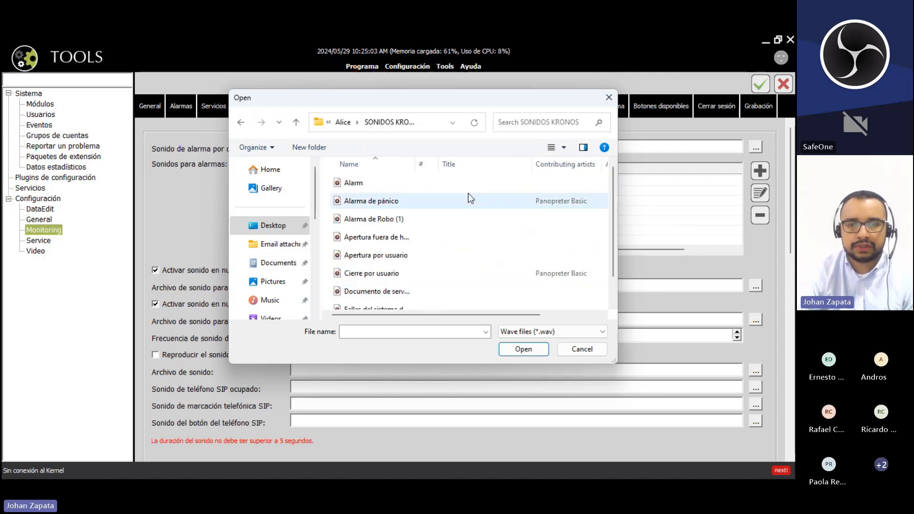
left_click(383, 182)
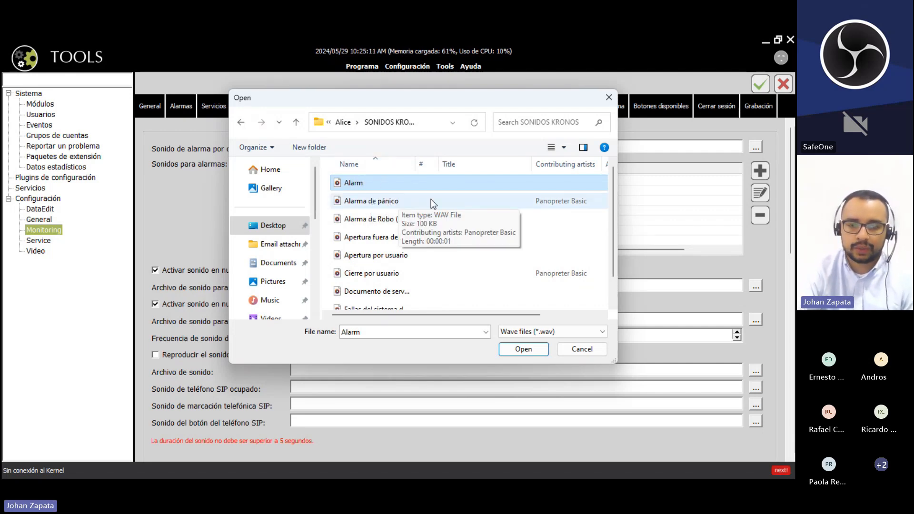
left_click(524, 349)
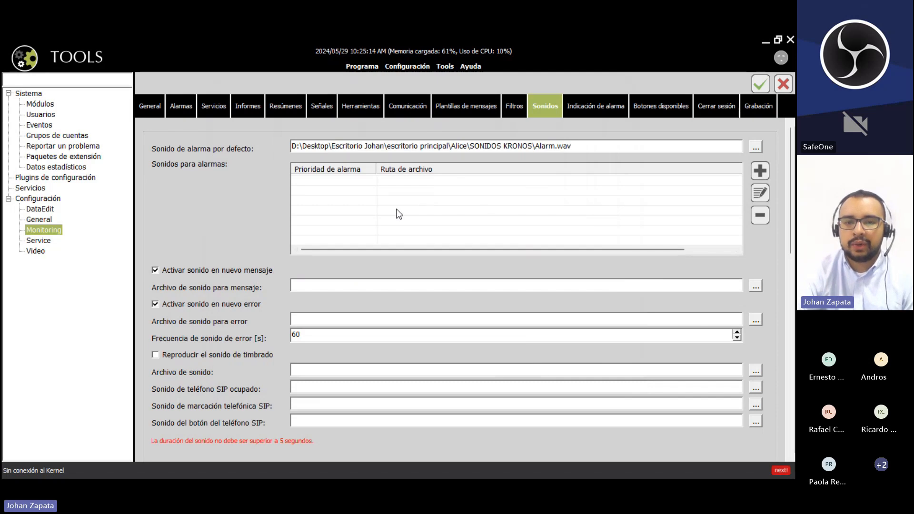
- Start a new priority-1 per-alarm sound entry, leaving its file path empty
left_click_drag(621, 143, 321, 177)
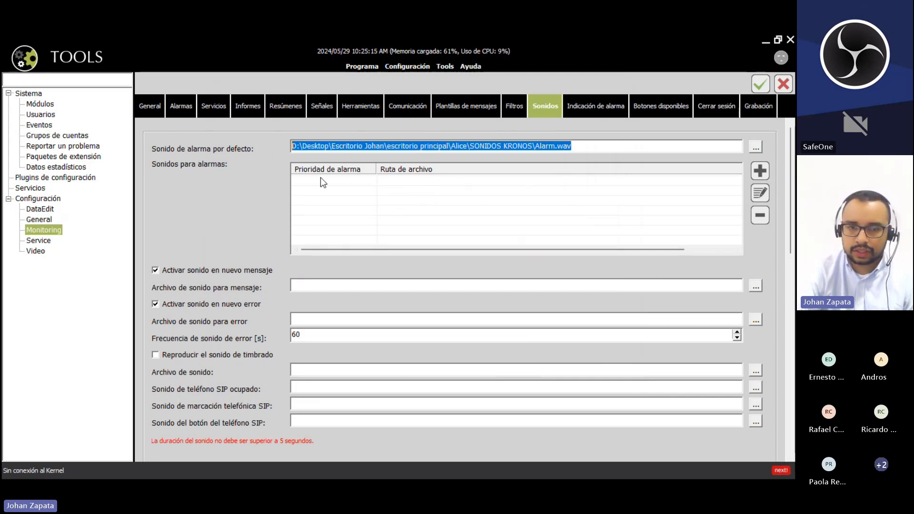
left_click(321, 177)
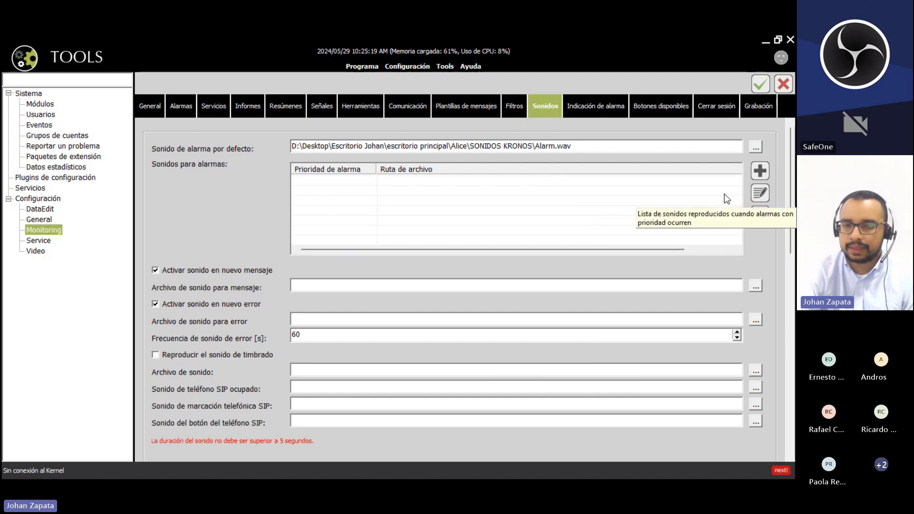
left_click(762, 172)
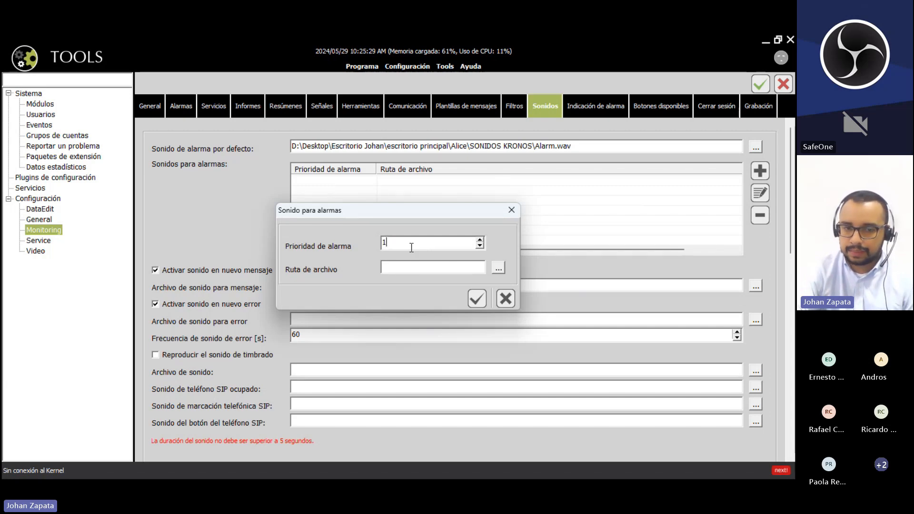
- Add a priority-1 alarm sound entry using the file Alarma de pánico.wav
left_click(407, 266)
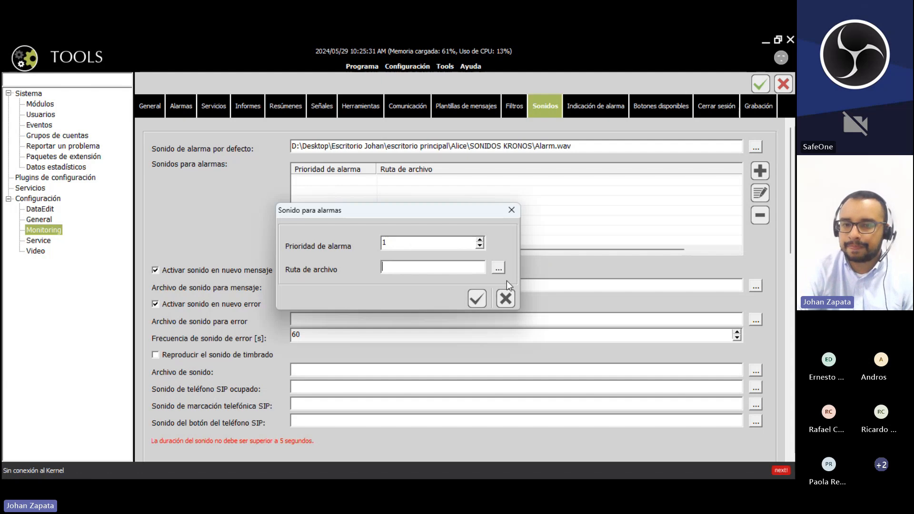
left_click(498, 269)
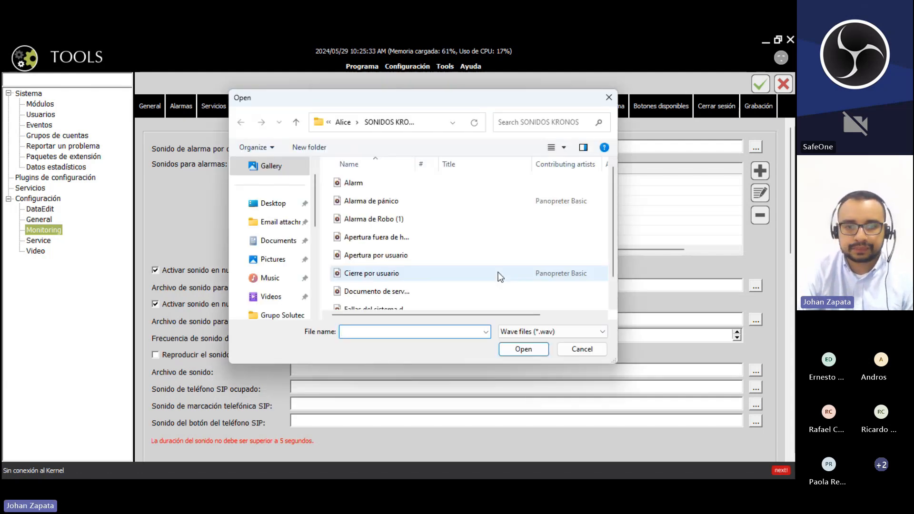
left_click_drag(415, 165, 450, 165)
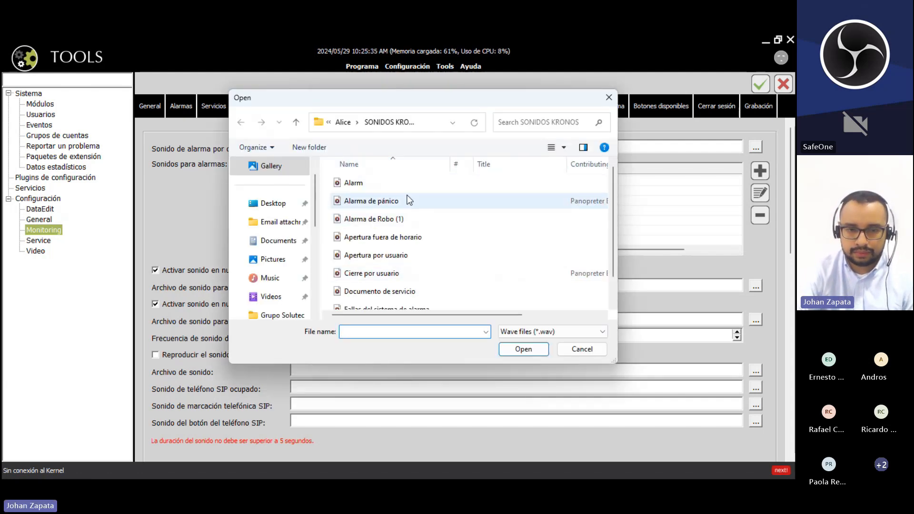
left_click(406, 200)
left_click(524, 349)
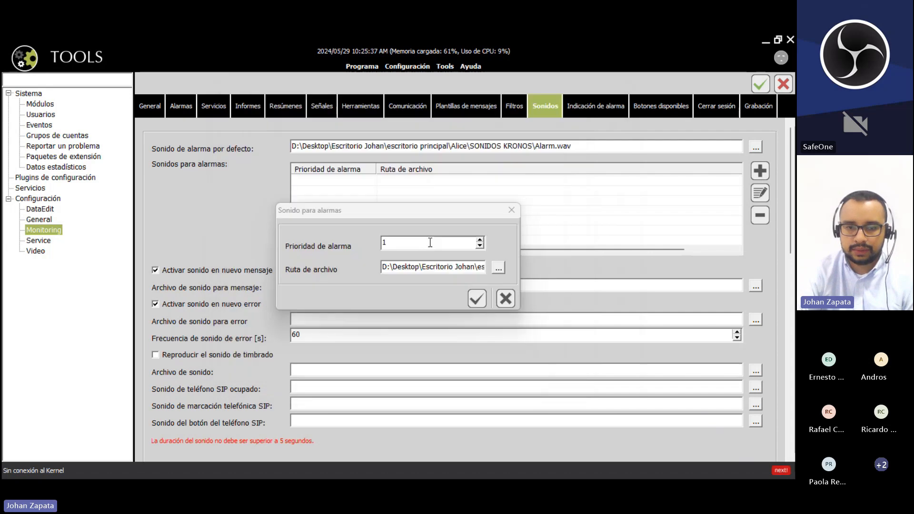
left_click(475, 300)
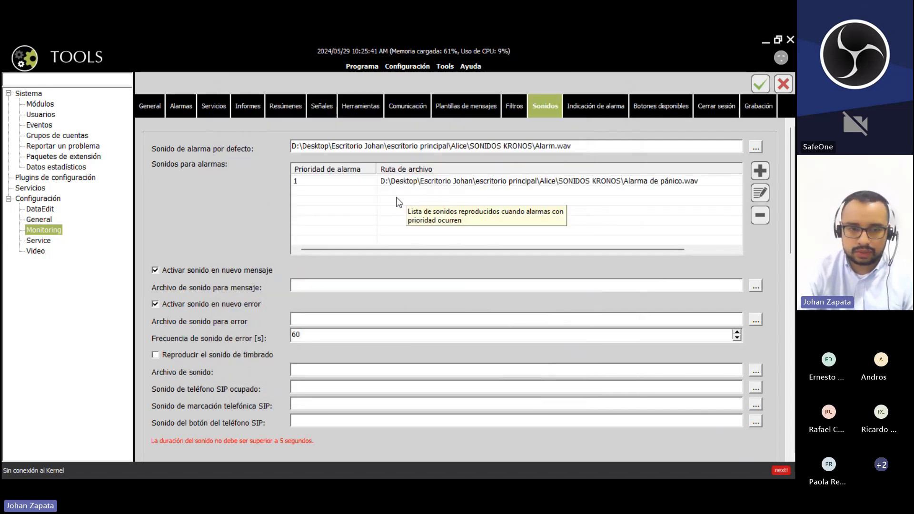
- Delete the Alarma de pánico.wav entry so the alarm-sounds list is empty again
left_click(323, 179)
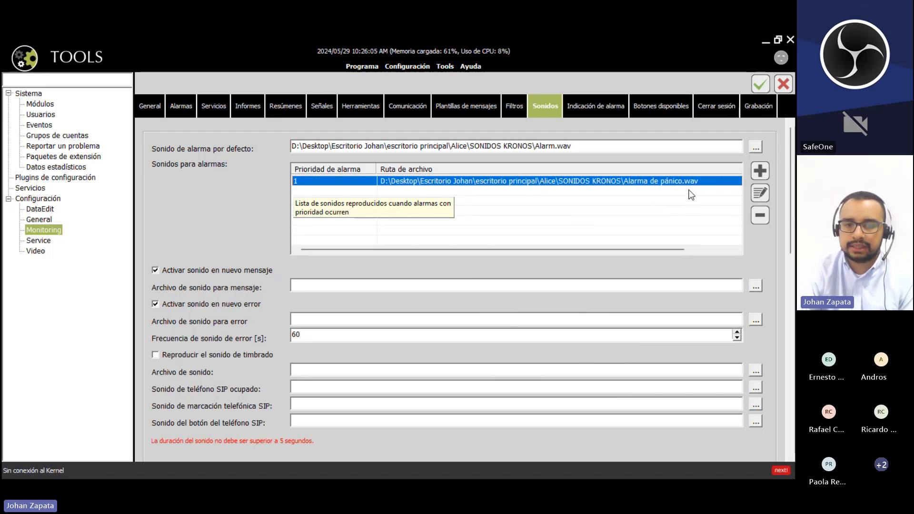
left_click(722, 179)
left_click(760, 215)
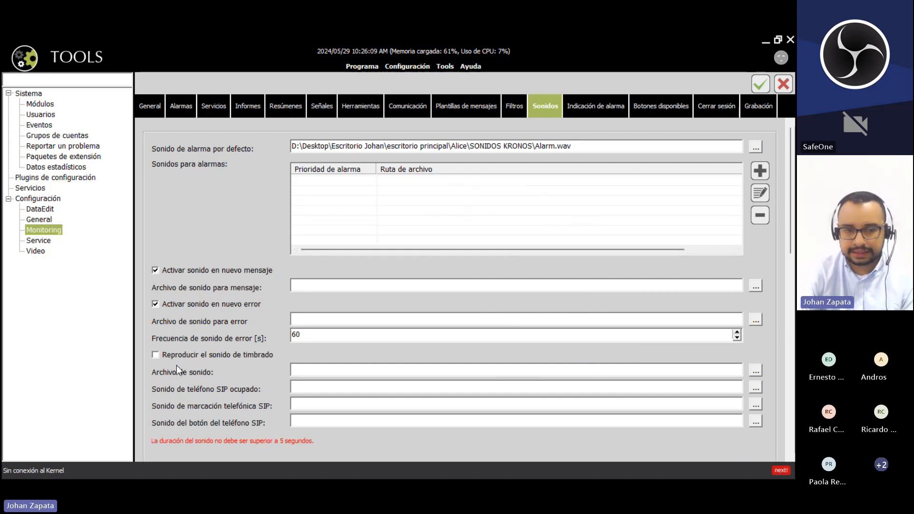
- Enable 'Reproducir el sonido de timbrado', then switch to the Service console settings
left_click(157, 356)
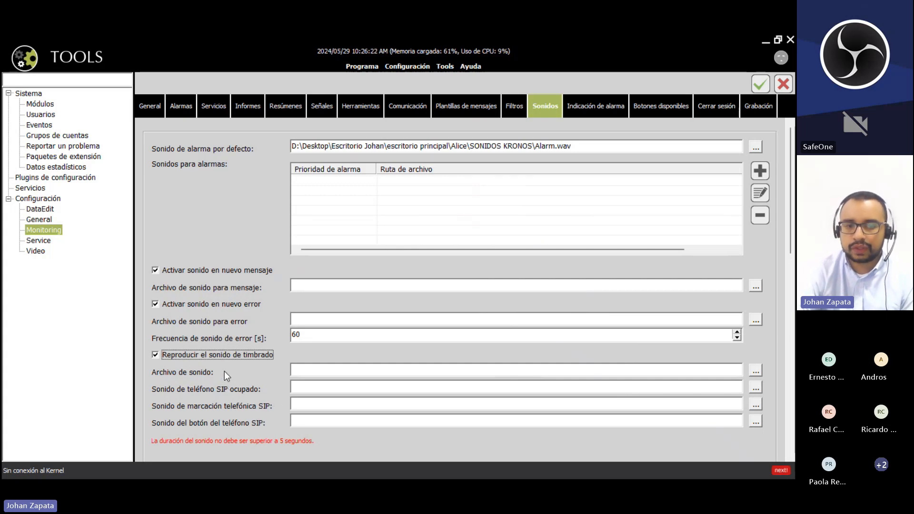
left_click(386, 372)
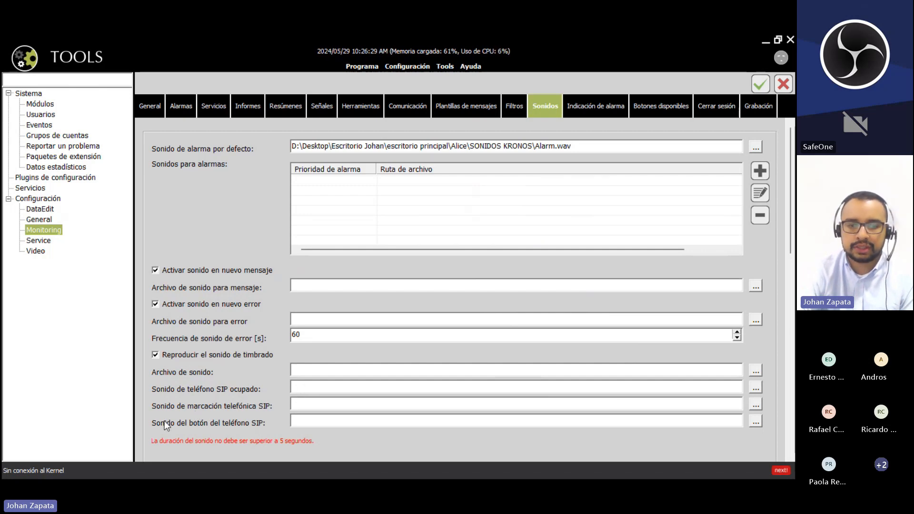
left_click(312, 420)
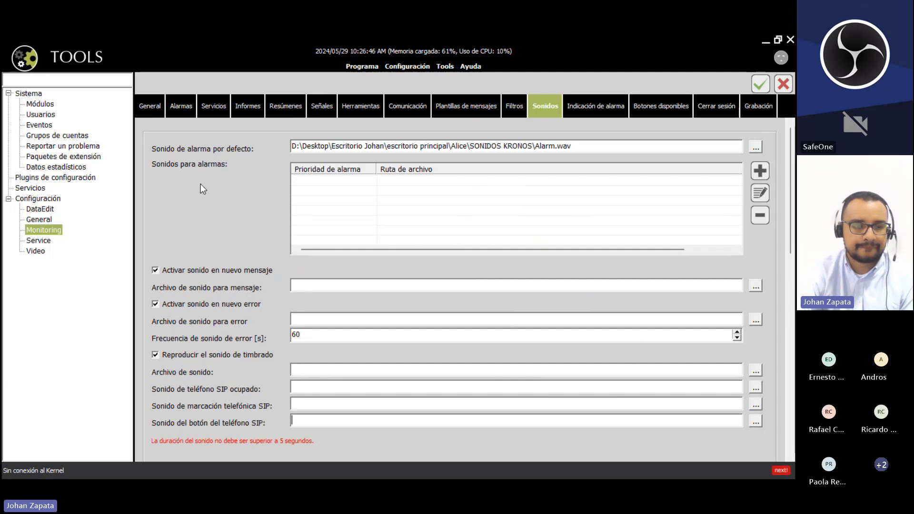
left_click(38, 241)
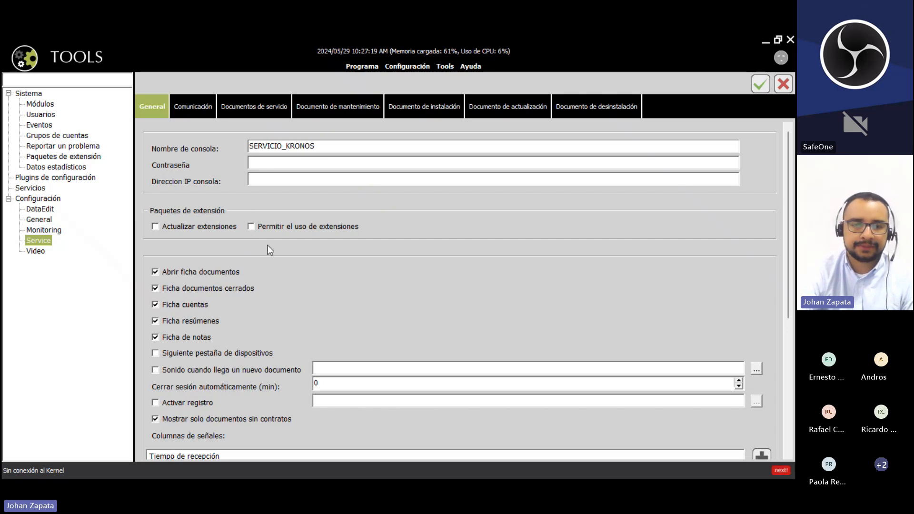
- Review the SERVICIO_KRONOS console name, then move on to the Video module settings
left_click_drag(320, 146, 241, 147)
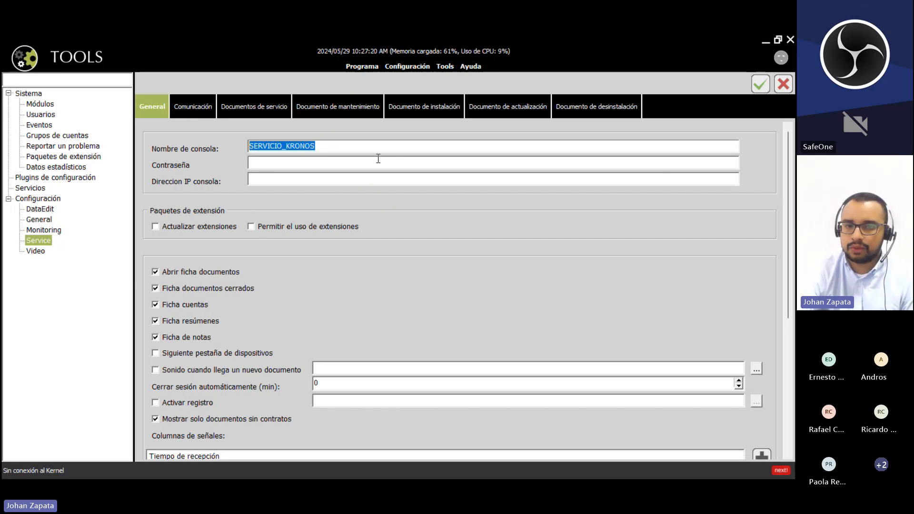
left_click(395, 145)
left_click_drag(396, 145, 246, 148)
left_click(349, 142)
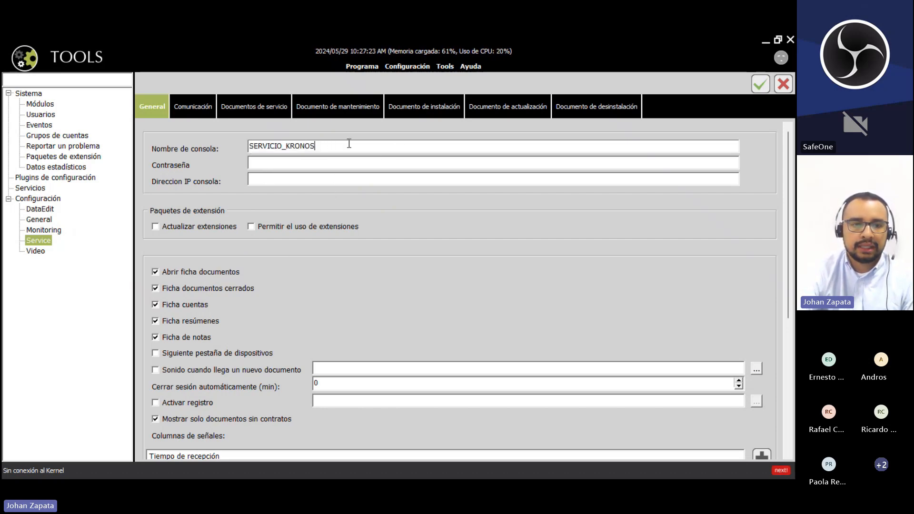
left_click(36, 251)
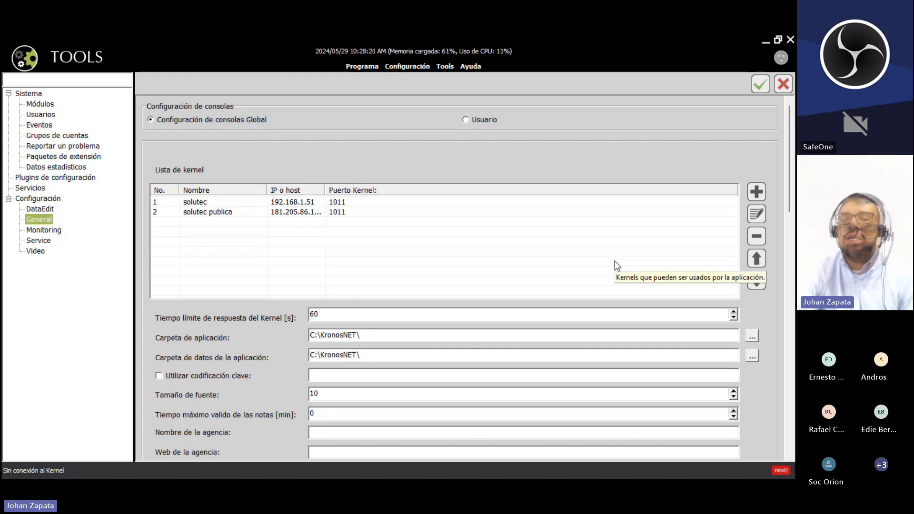
- Open Grupos de cuentas and log in to the solutec kernel with the user's credentials
left_click(271, 204)
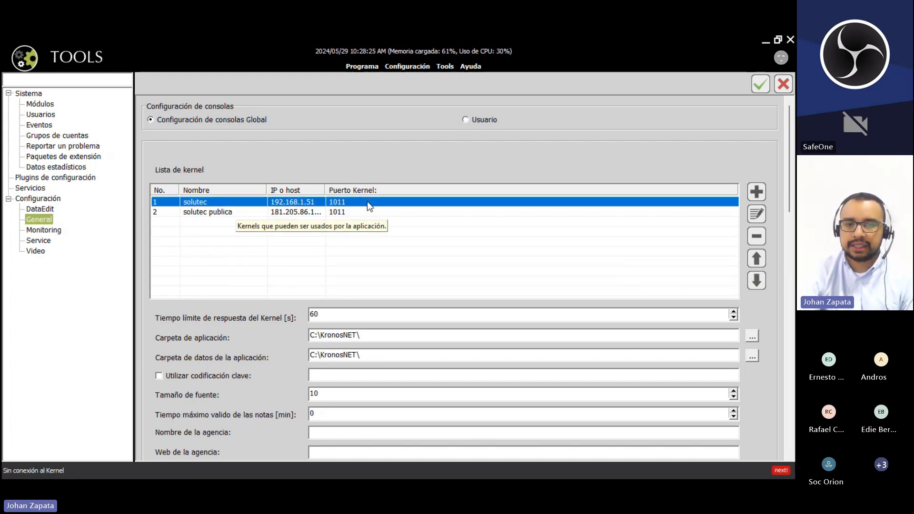
left_click(372, 264)
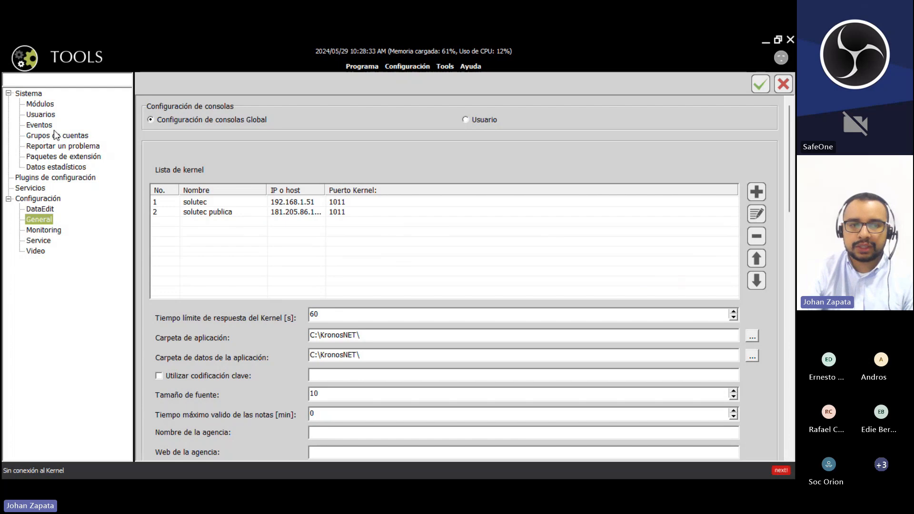
left_click(76, 137)
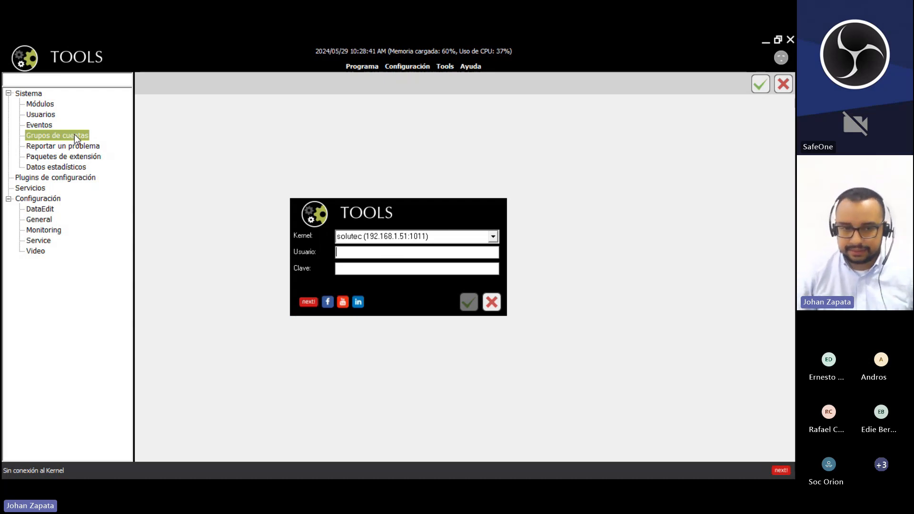
type("ne")
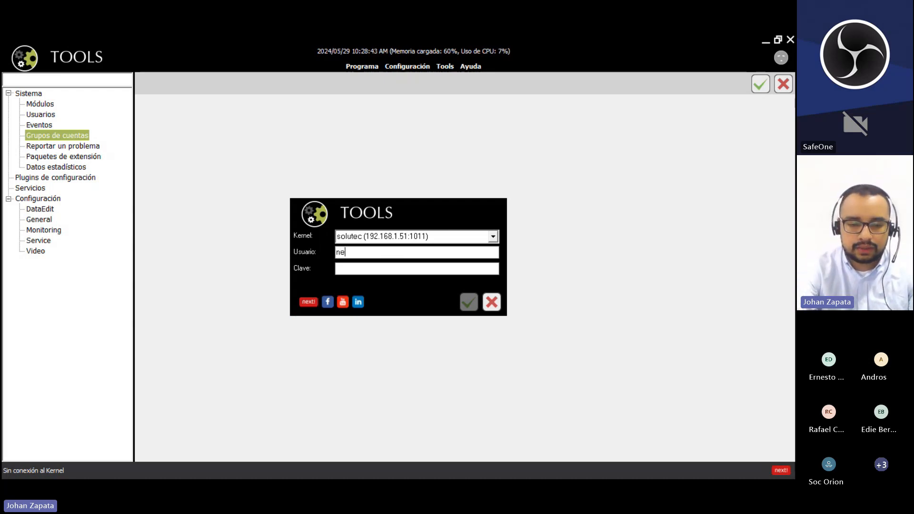
type("xt****")
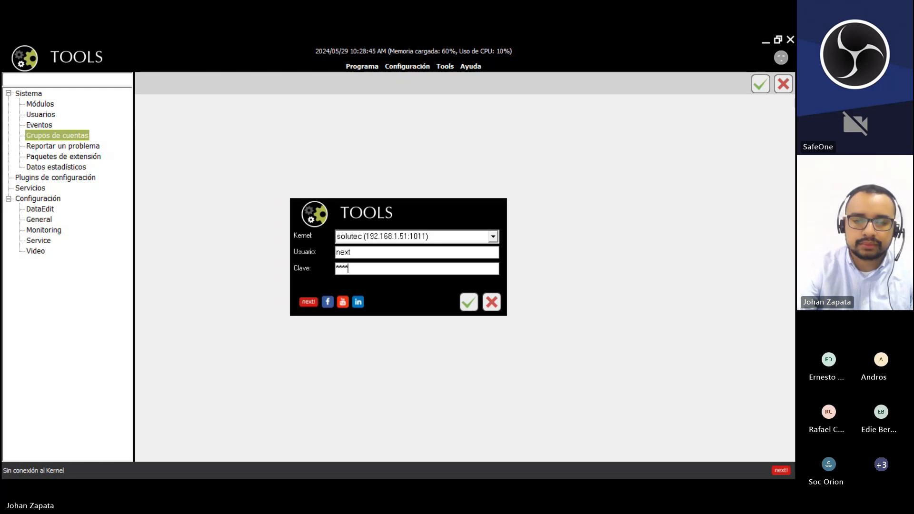
key("Return")
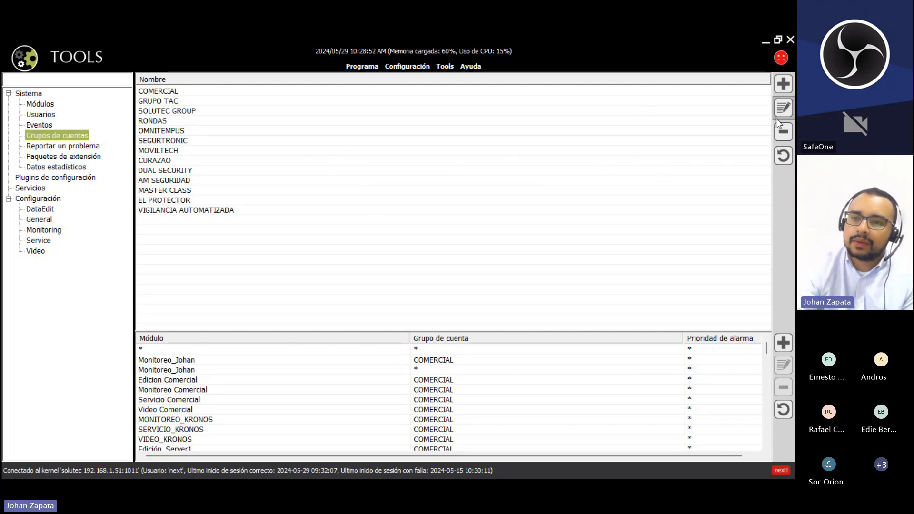
- Create a new account group named CAPACITACION
left_click(784, 84)
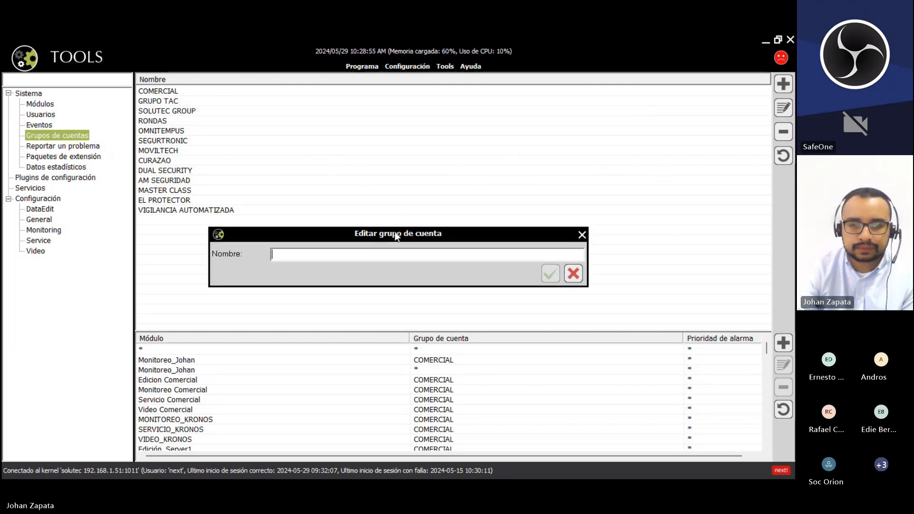
left_click_drag(368, 236, 339, 152)
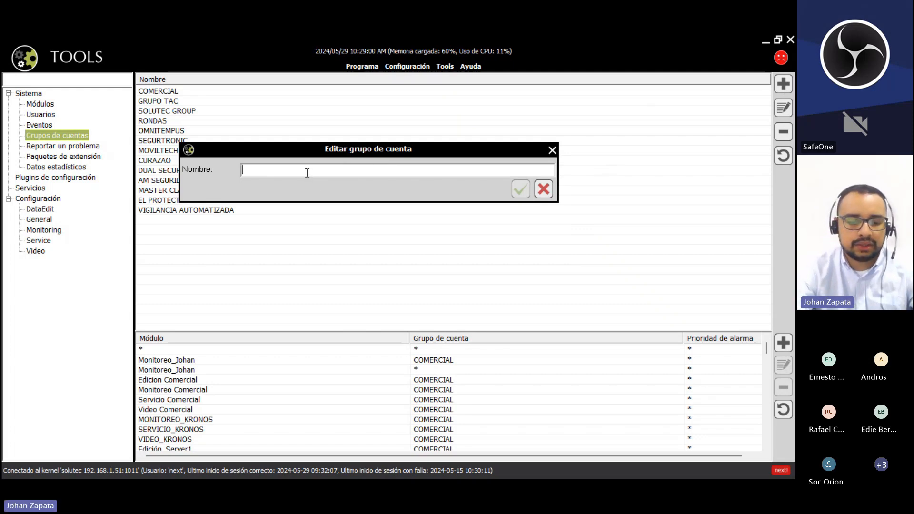
type("CAPAC")
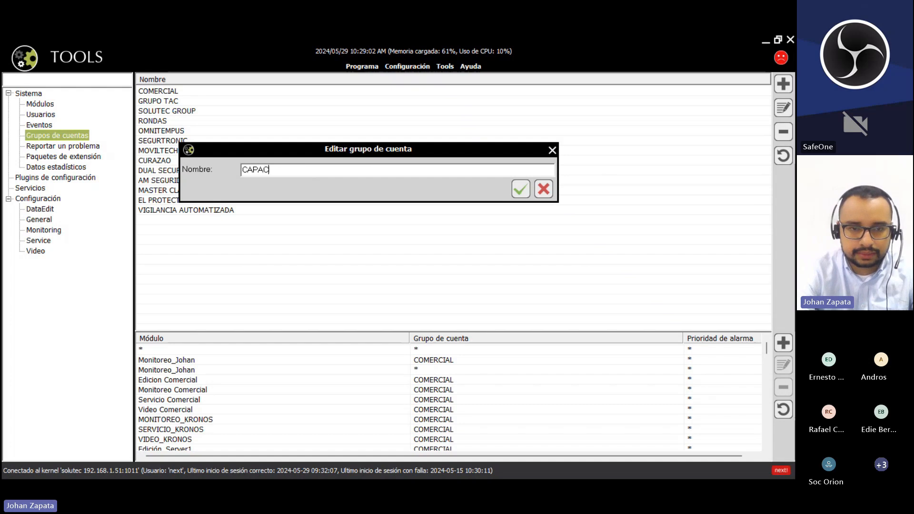
type("ITACION")
key("Return")
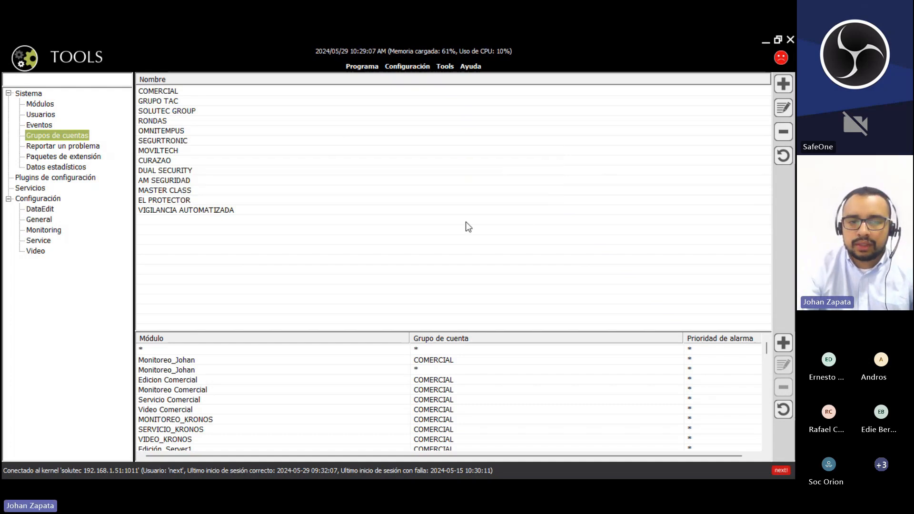
left_click(188, 220)
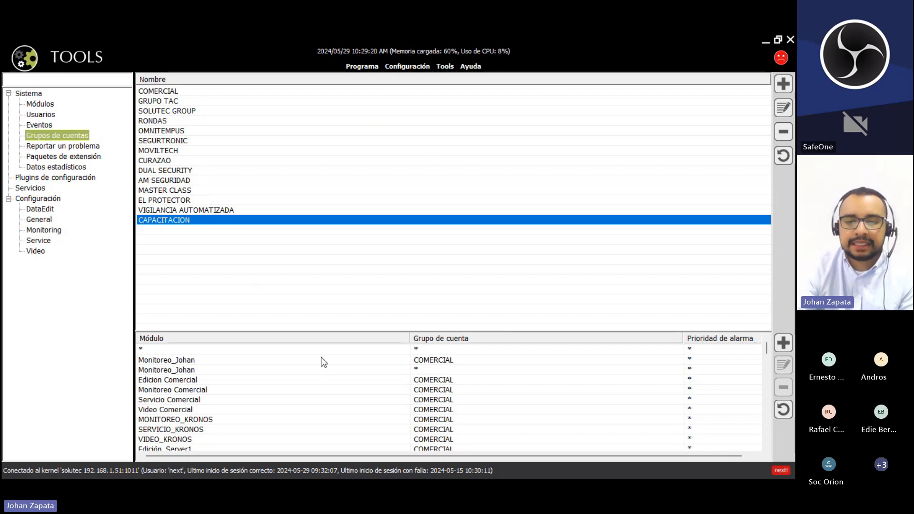
- Review the module rows such as Edicion Comercial, Monitoreo Comercial and MONITOREO_KRONOS
left_click(190, 362)
left_click(185, 379)
left_click(187, 391)
left_click(191, 409)
left_click(193, 419)
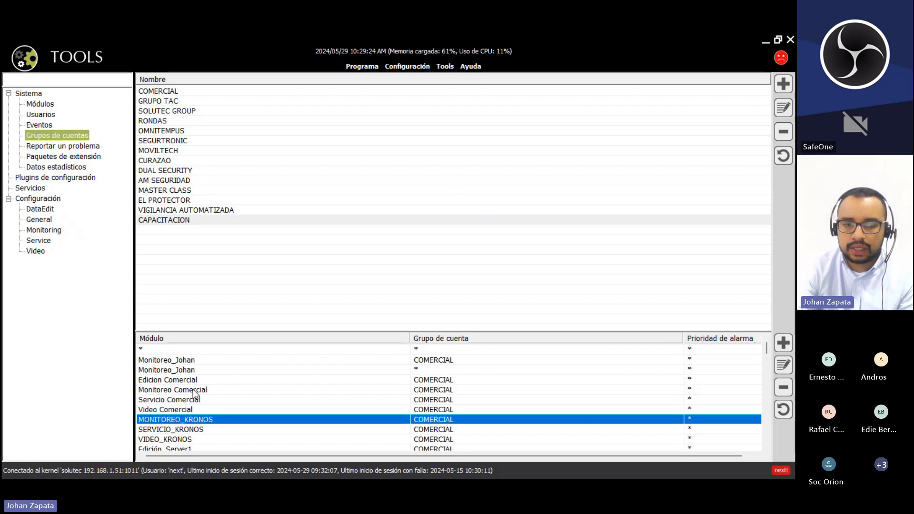
left_click(195, 370)
left_click(198, 389)
left_click(197, 400)
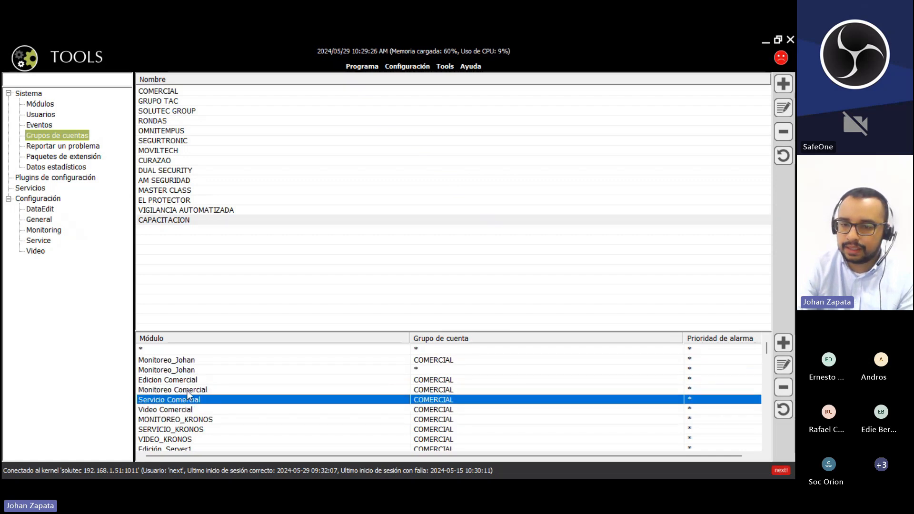
- Select the DataEdit console name CAPACITCION TERMINAL, then go back to the account groups
left_click(40, 209)
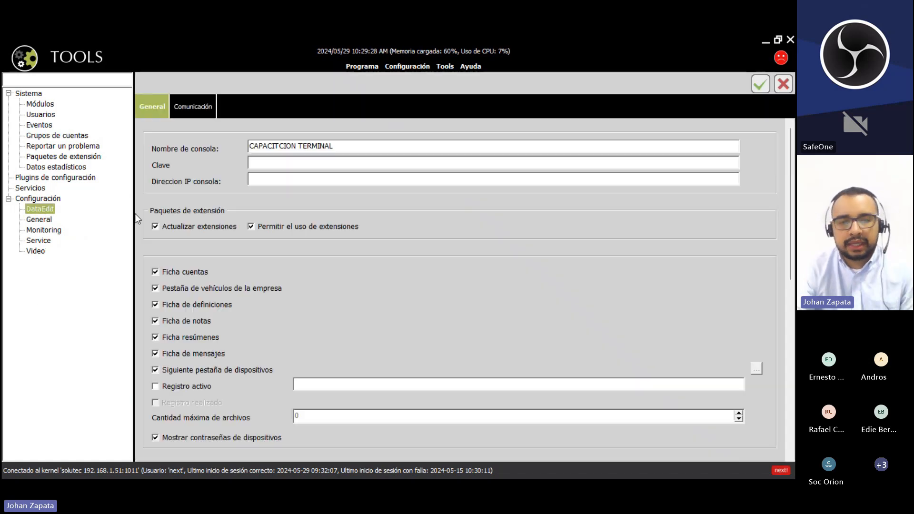
left_click_drag(341, 144, 156, 139)
key("ctrl+c")
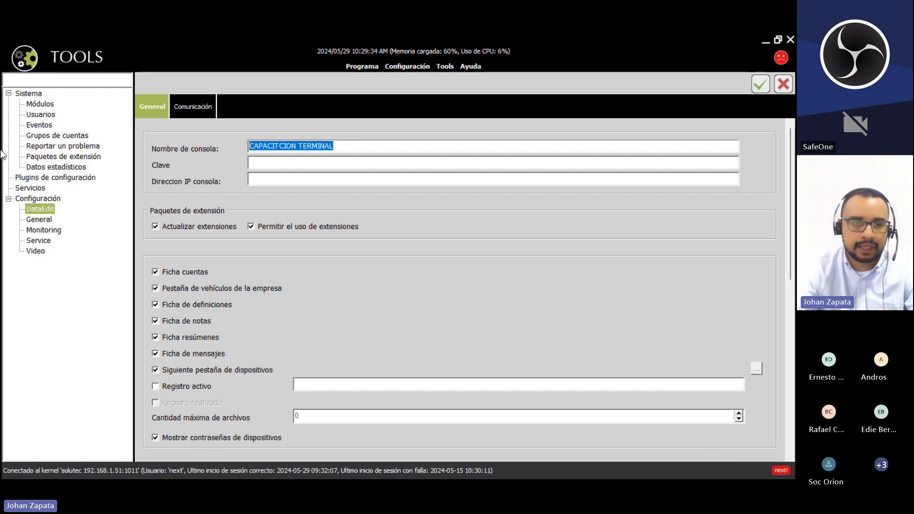
left_click(52, 136)
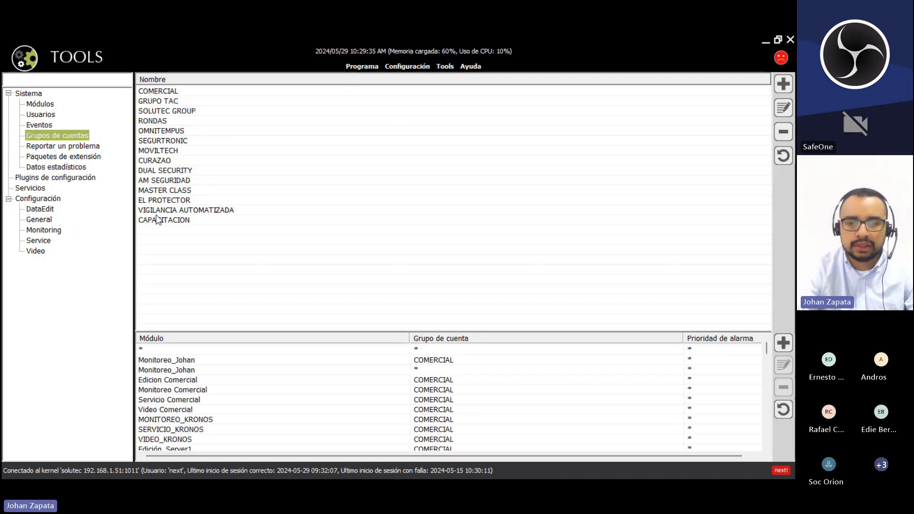
- Add a module assignment for CAPACITCION TERMINAL restricted to the CAPACITACION account group
left_click(781, 342)
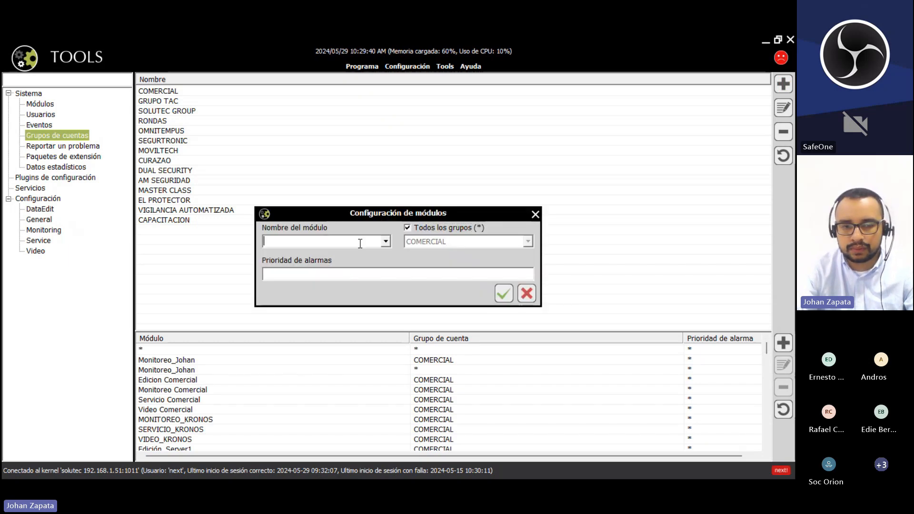
key("ctrl+v")
left_click(385, 242)
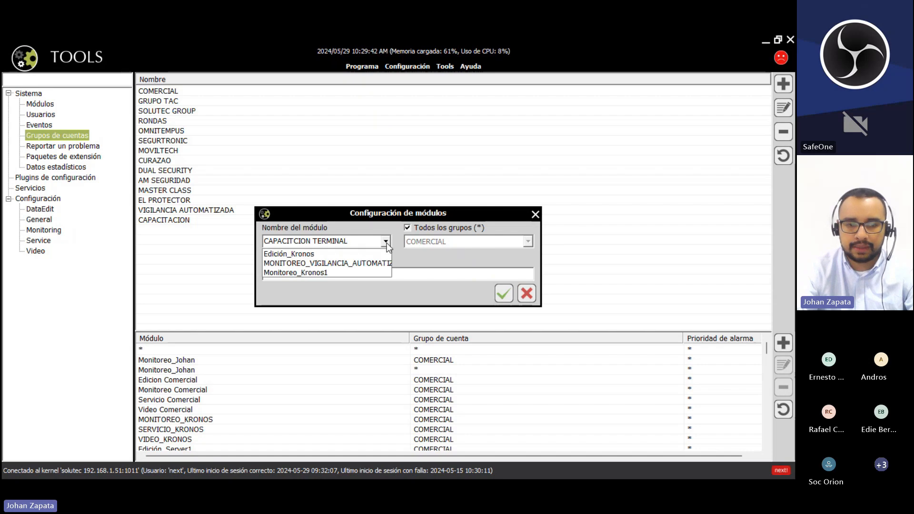
left_click(386, 242)
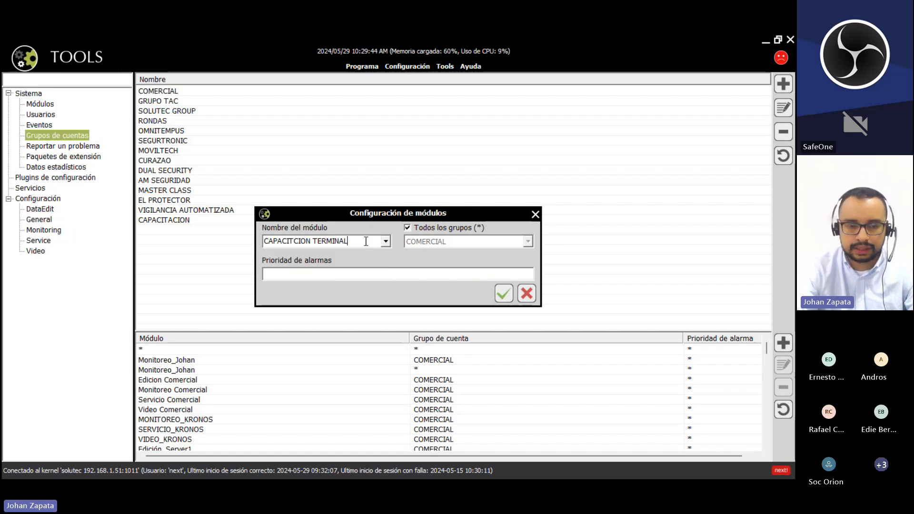
left_click_drag(371, 241, 264, 241)
left_click(373, 241)
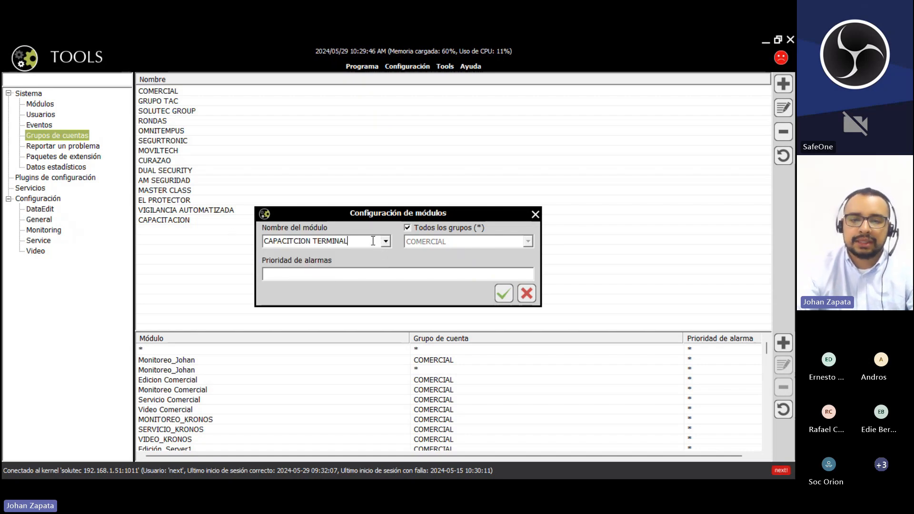
left_click(420, 228)
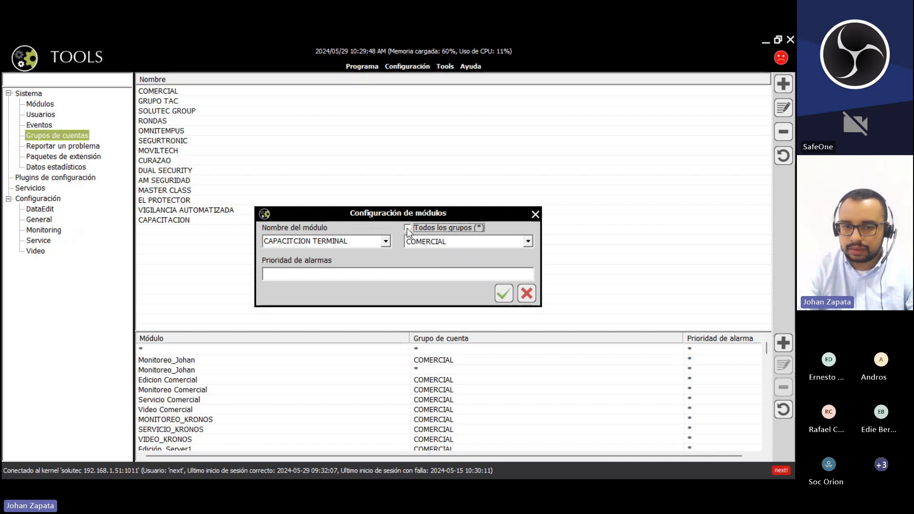
left_click(528, 241)
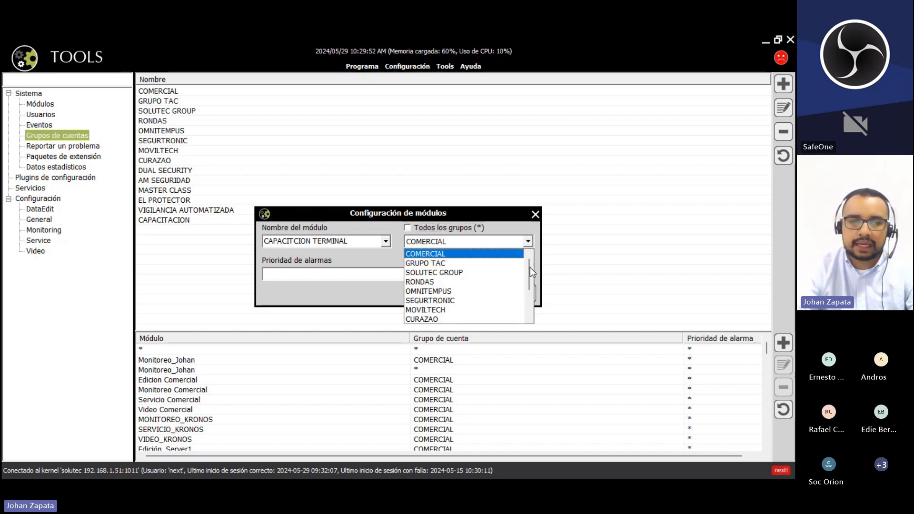
left_click_drag(530, 267, 530, 320)
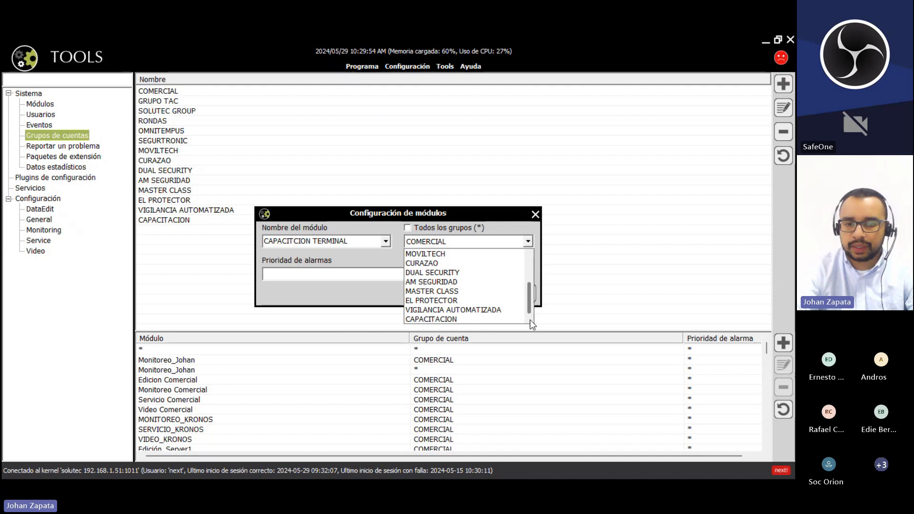
left_click(431, 319)
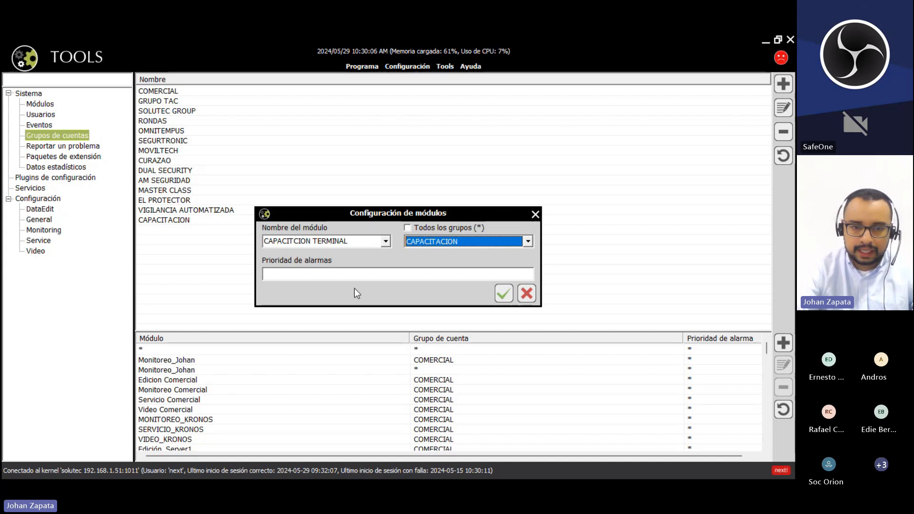
- Set the assignment's alarm priority to * and confirm it
left_click(361, 273)
type("1")
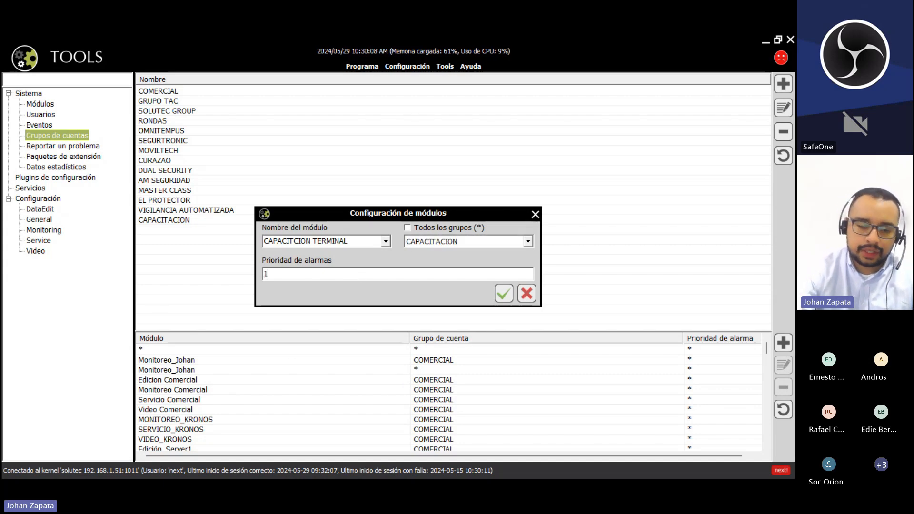
type(",2,3,4")
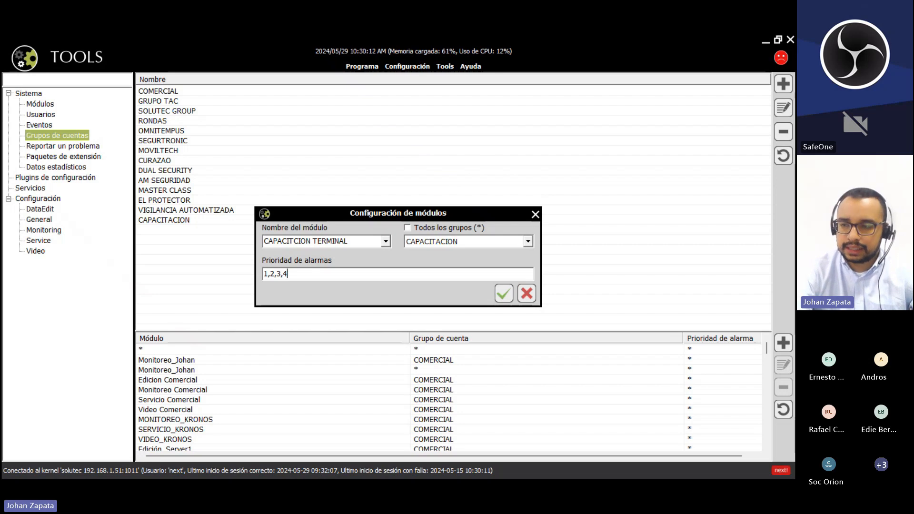
key("BackSpace")
key("BackSpace")
key("BackSpace")
key("BackSpace")
key("BackSpace")
key("BackSpace")
key("BackSpace")
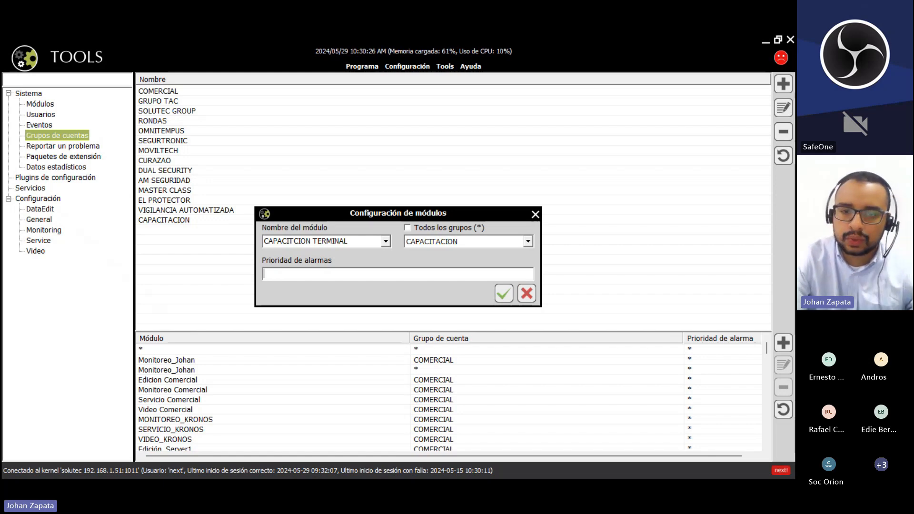
type("*")
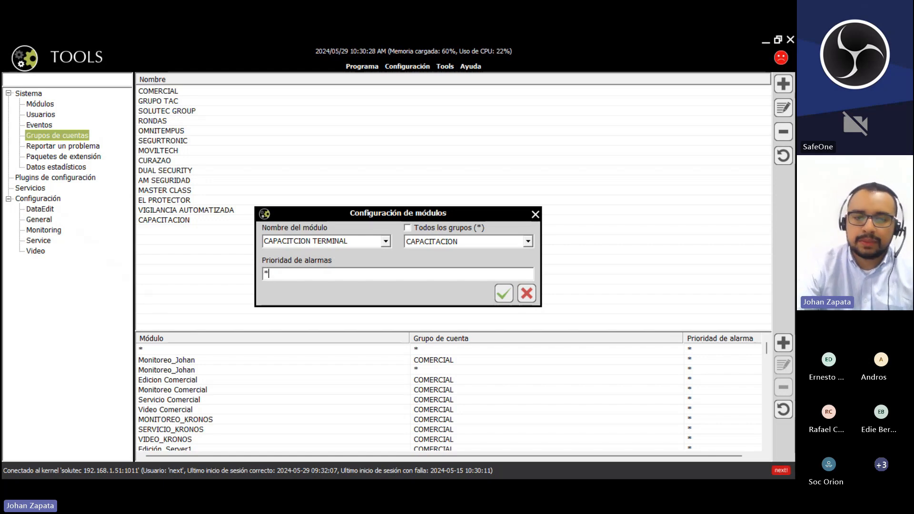
left_click_drag(281, 273, 260, 274)
left_click(294, 275)
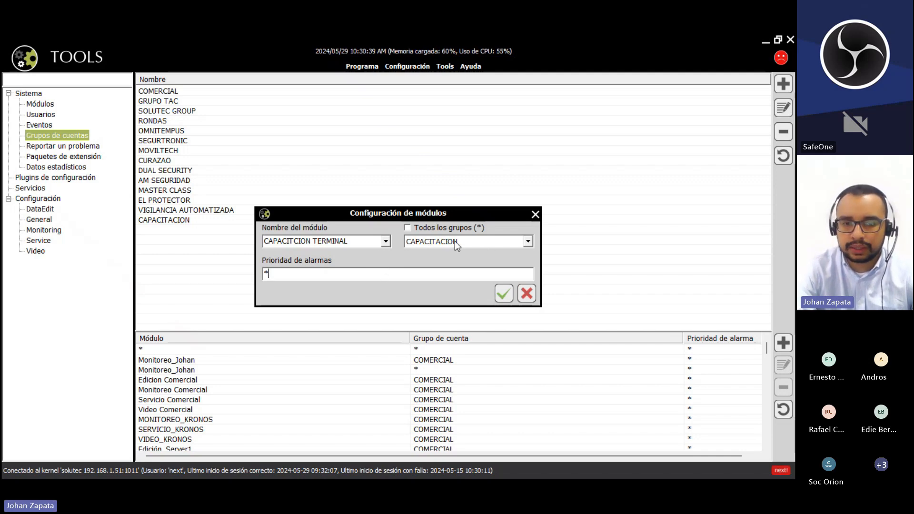
left_click(503, 293)
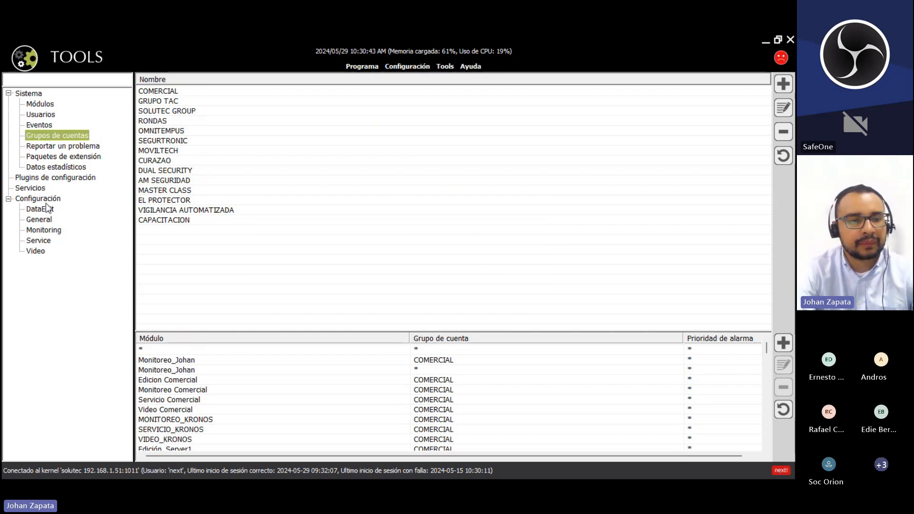
- Compare the console names in the Monitoring and DataEdit settings
left_click(40, 229)
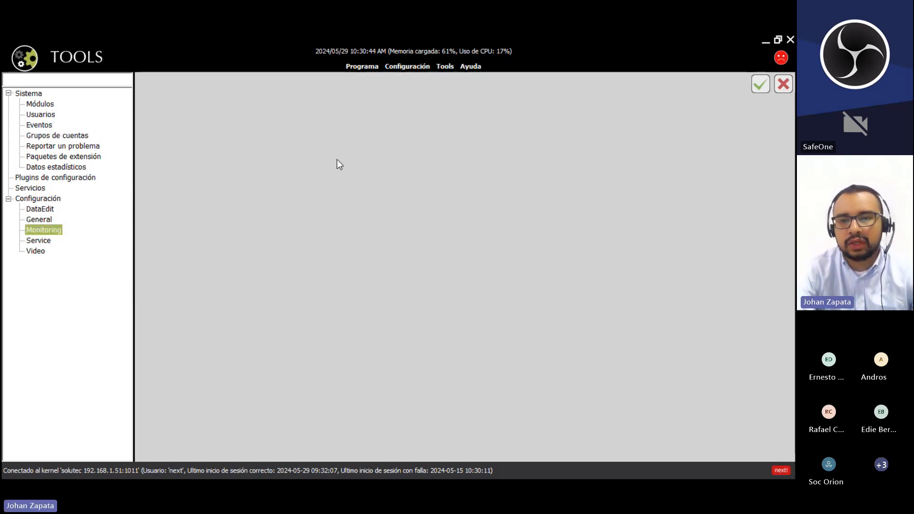
left_click_drag(499, 148, 260, 168)
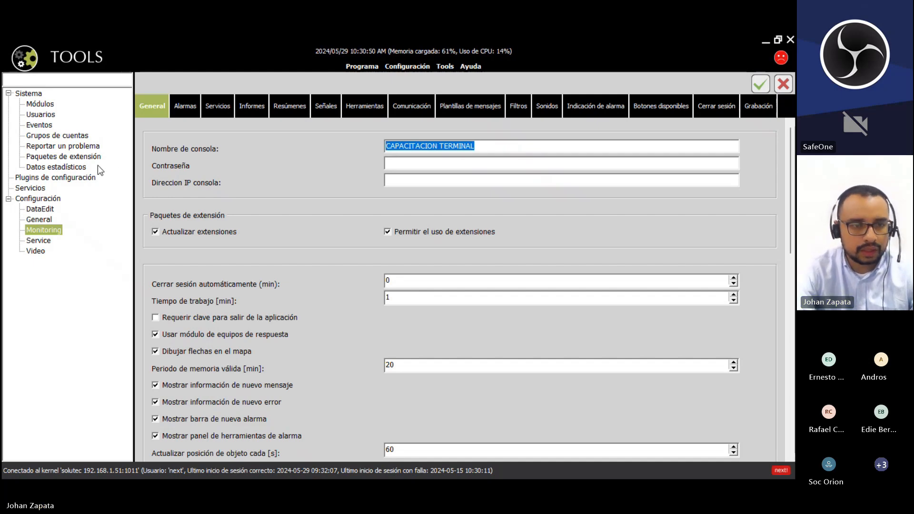
left_click(46, 211)
left_click(44, 231)
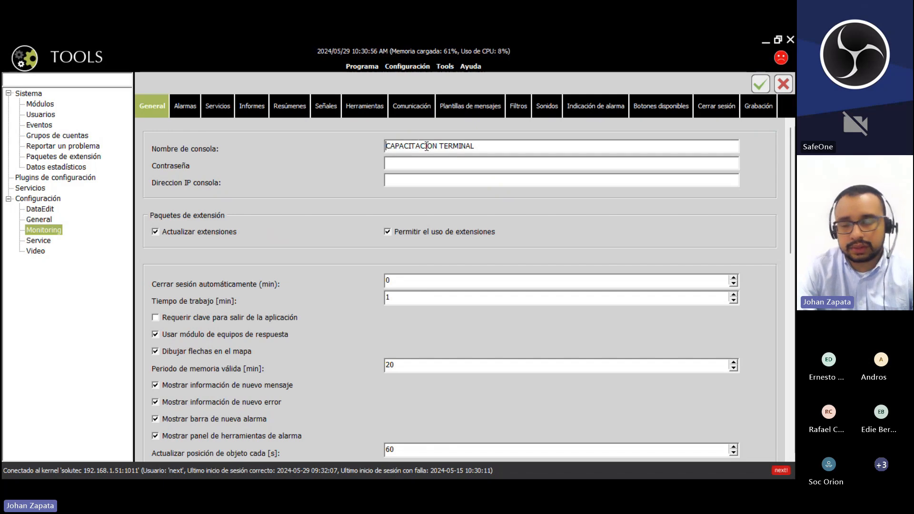
left_click_drag(494, 146, 338, 147)
left_click(492, 143)
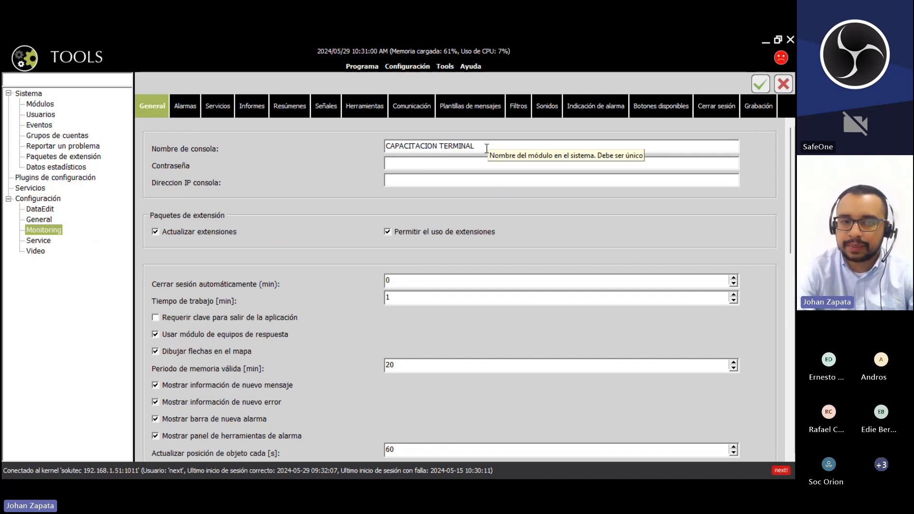
left_click(50, 209)
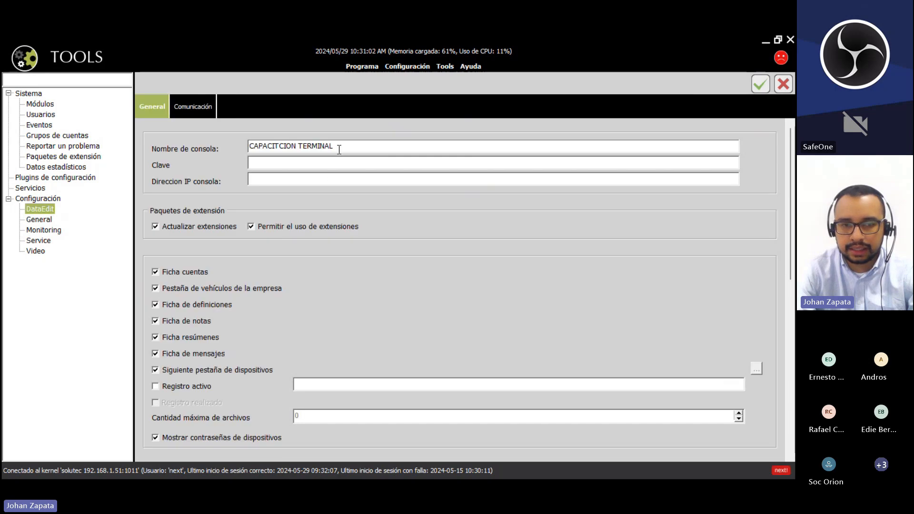
left_click(44, 235)
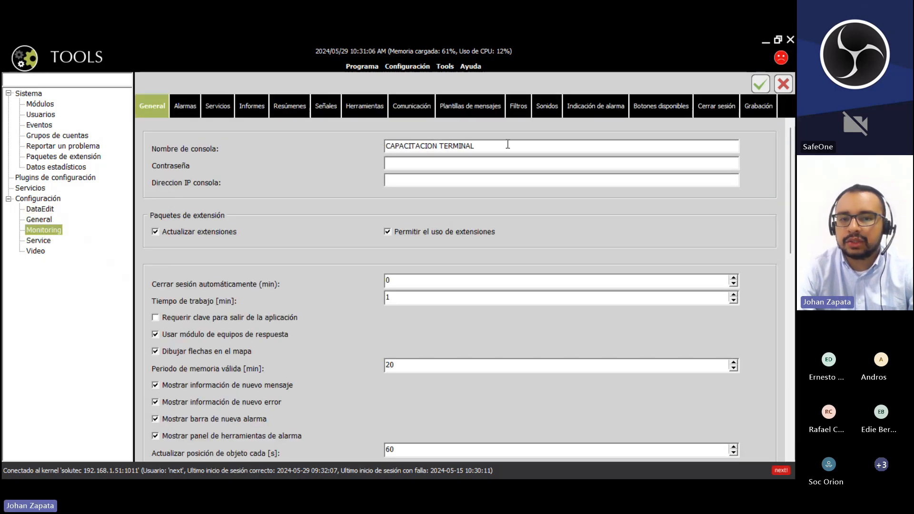
- Rename the Monitoring console to CAPACITACION TERMINAL MONITOREO and save the change
left_click(495, 146)
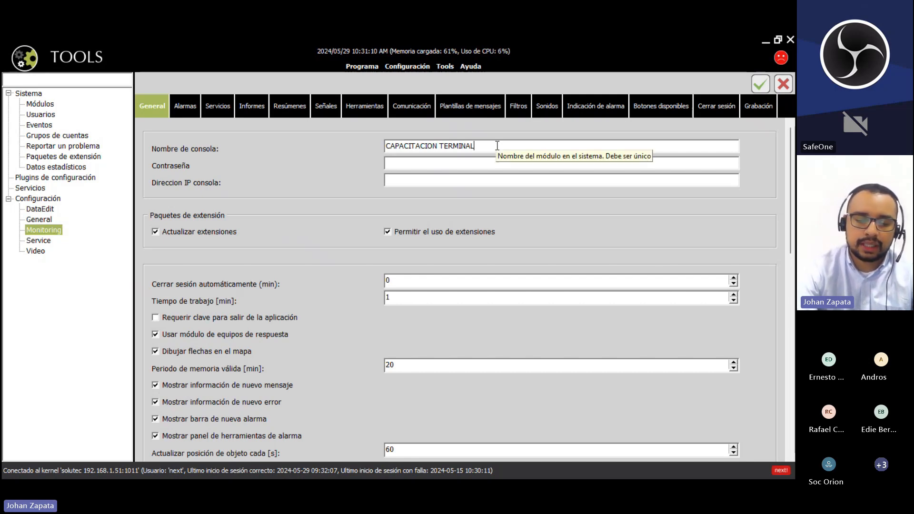
type("monitoreo")
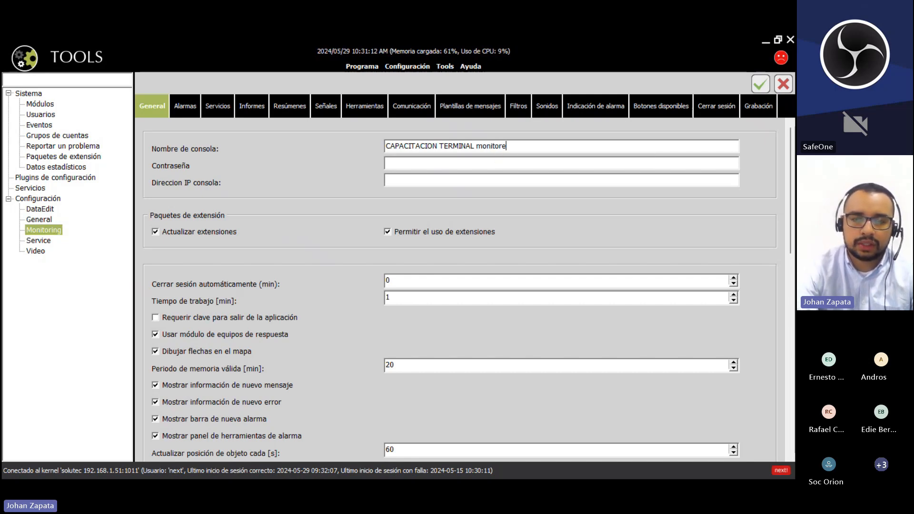
key("BackSpace")
key("BackSpace")
key("BackSpace")
key("BackSpace")
key("BackSpace")
key("BackSpace")
key("BackSpace")
key("BackSpace")
key("BackSpace")
type("MONITOREO")
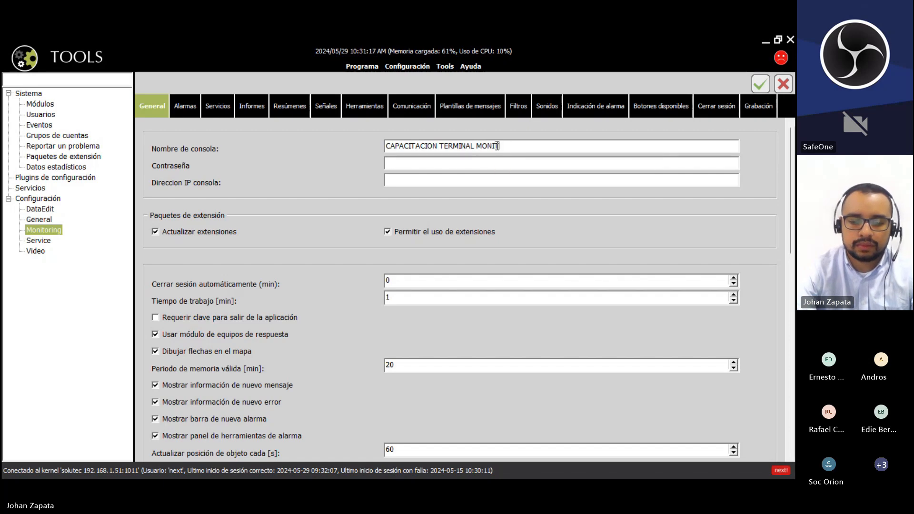
key("ctrl+a")
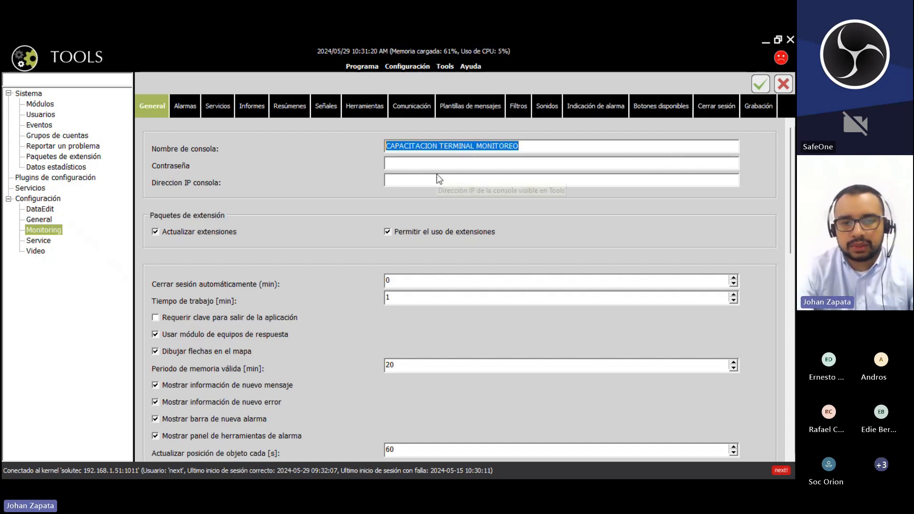
left_click(57, 136)
left_click(338, 285)
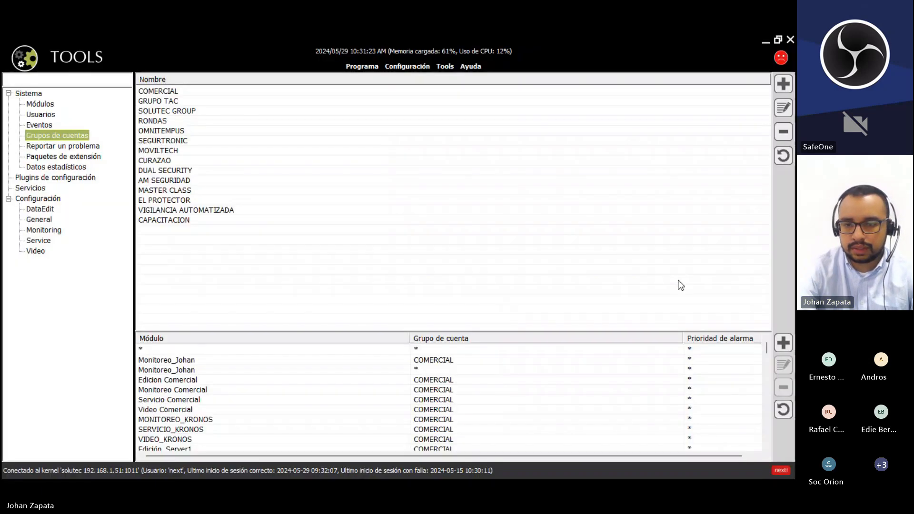
- Assign module CAPACITACION TERMINAL MONITOREO to the CAPACITACION group with alarm priority *
left_click(783, 342)
left_click(355, 241)
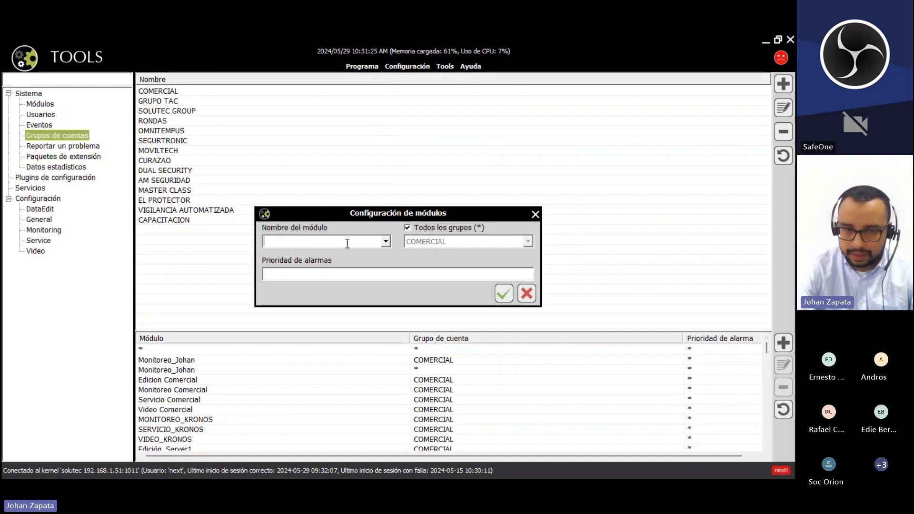
type("CAPACITACION TERMINAL MONITOREO")
left_click(407, 227)
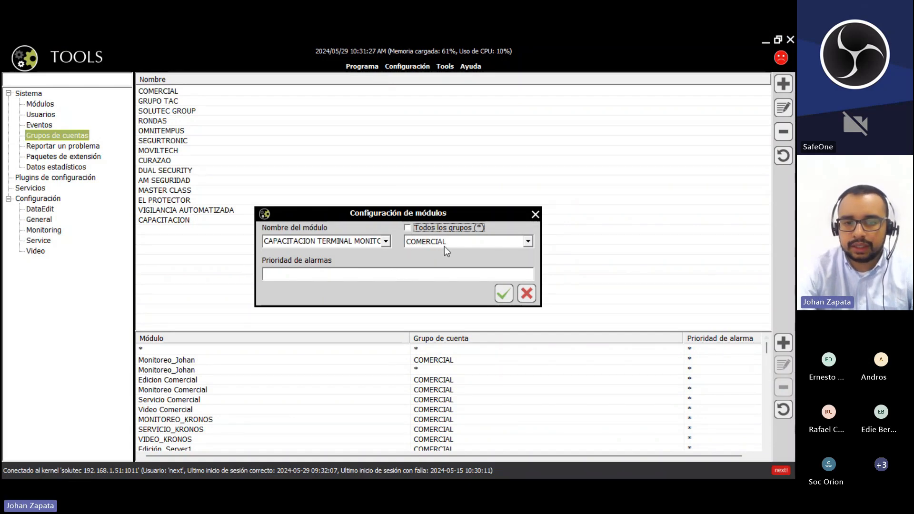
left_click(444, 243)
scroll(530, 268, "down", 2)
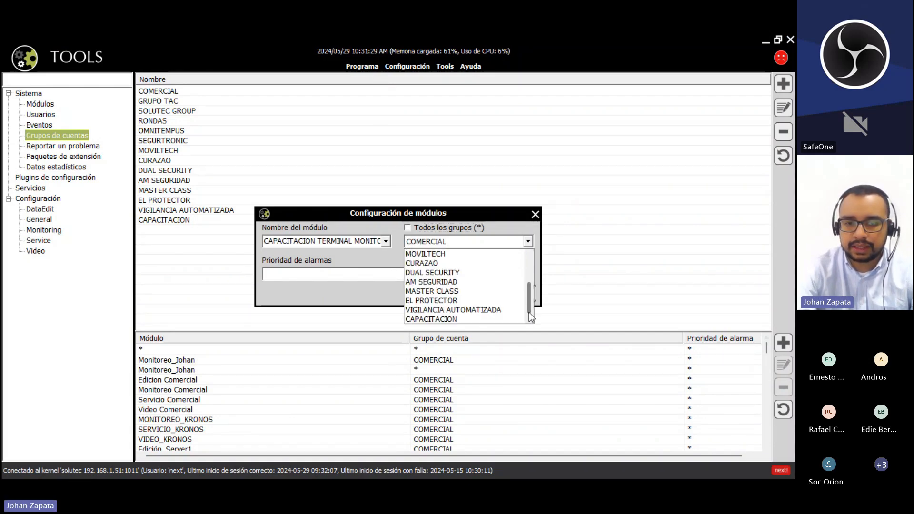
left_click(455, 317)
left_click(401, 271)
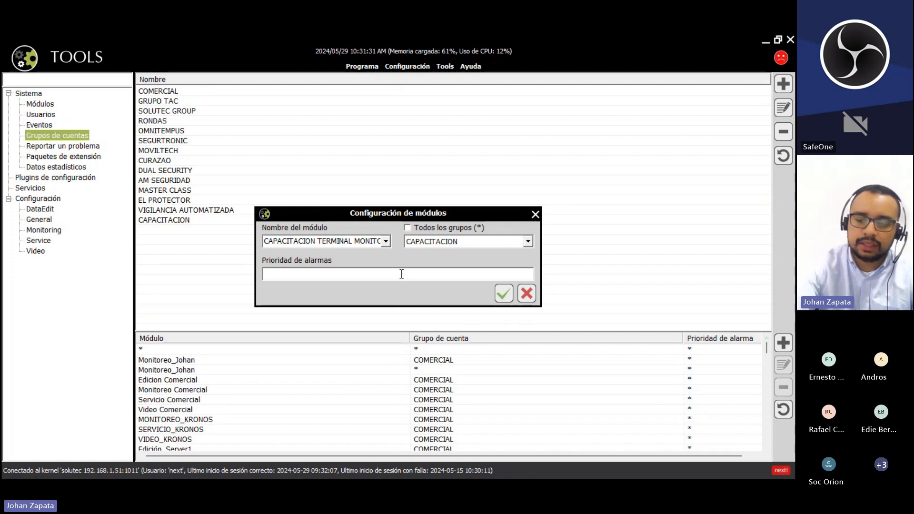
type("1")
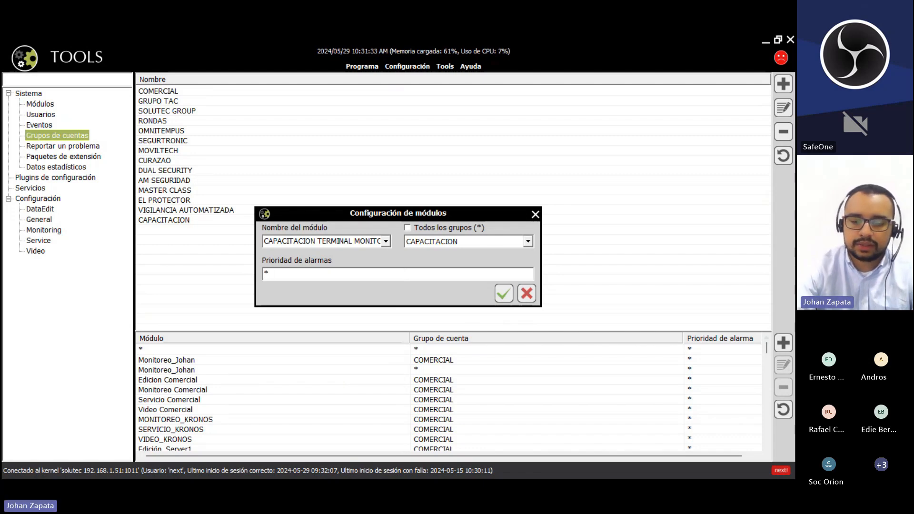
key("BackSpace")
type("*")
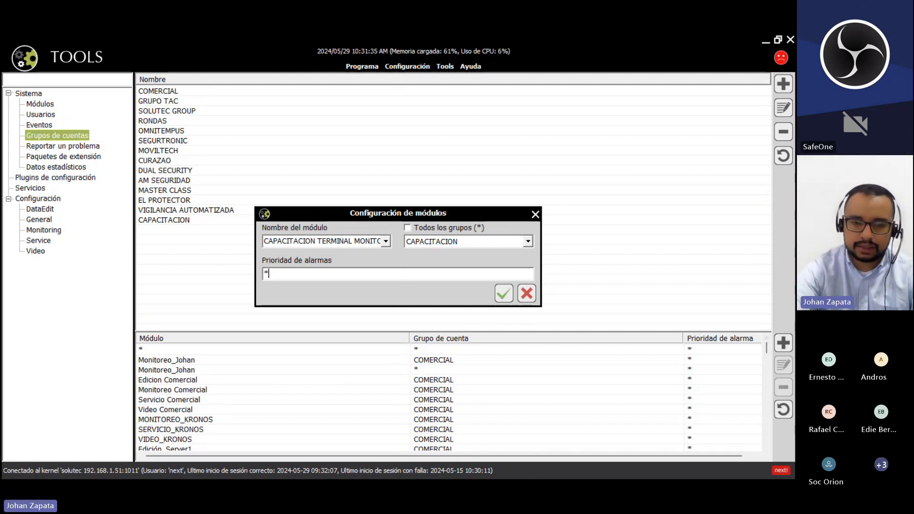
left_click(503, 293)
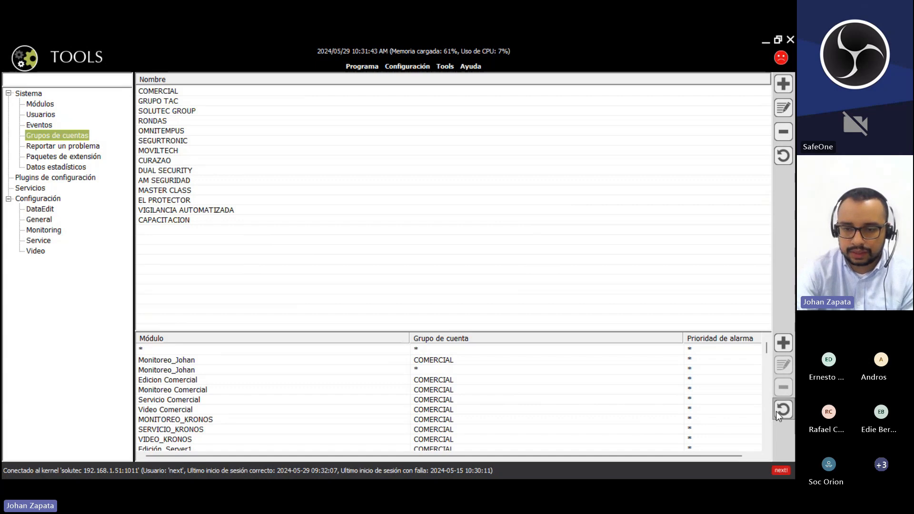
- Refresh the lists and verify CAPACITCION TERMINAL and CAPACITACION TERMINAL MONITOREO both belong to CAPACITACION
left_click(787, 157)
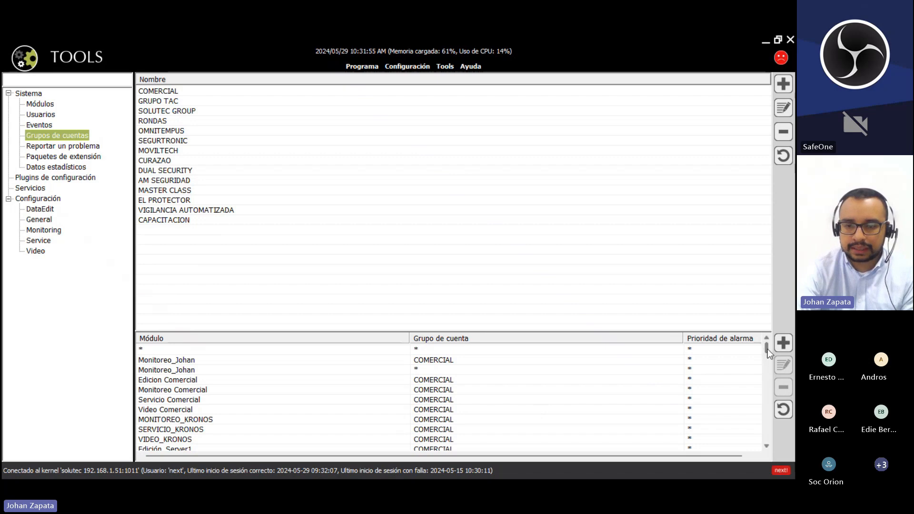
left_click_drag(767, 350, 770, 461)
left_click(251, 430)
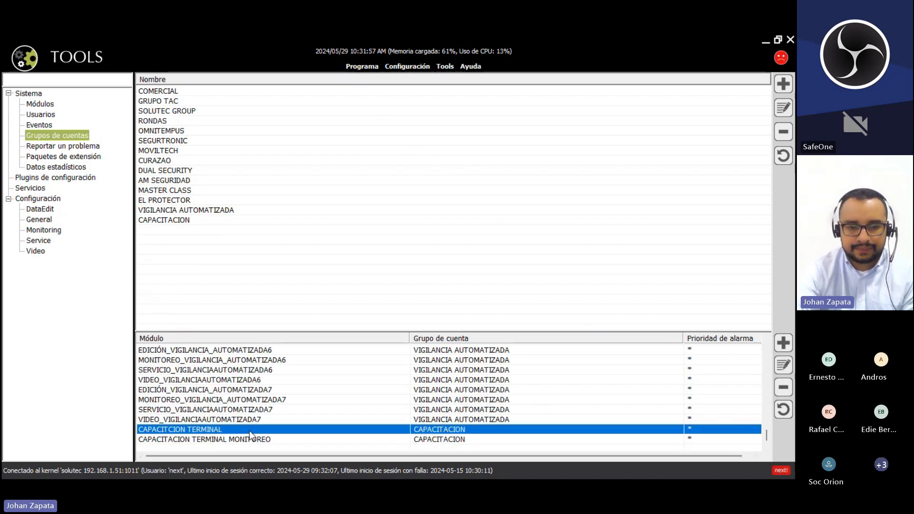
left_click(252, 440)
left_click(255, 430)
left_click(257, 441)
left_click(260, 430)
left_click(262, 439)
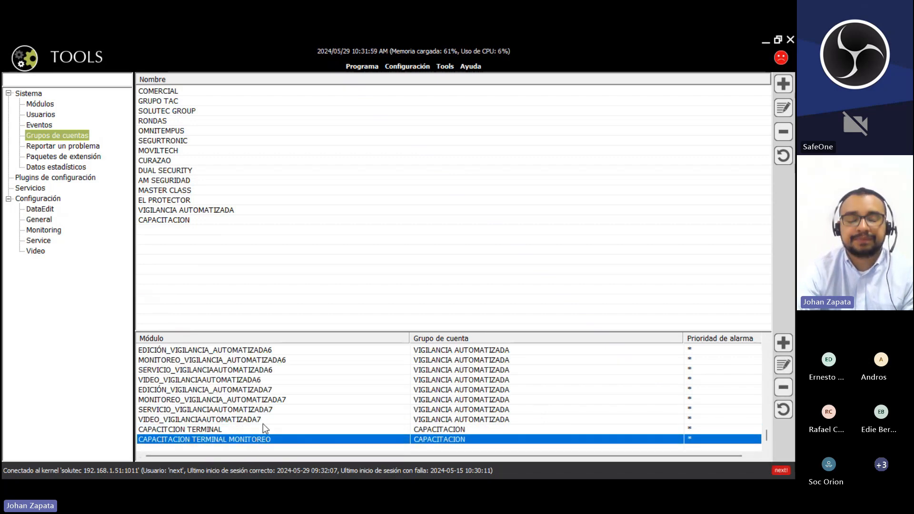
left_click(263, 423)
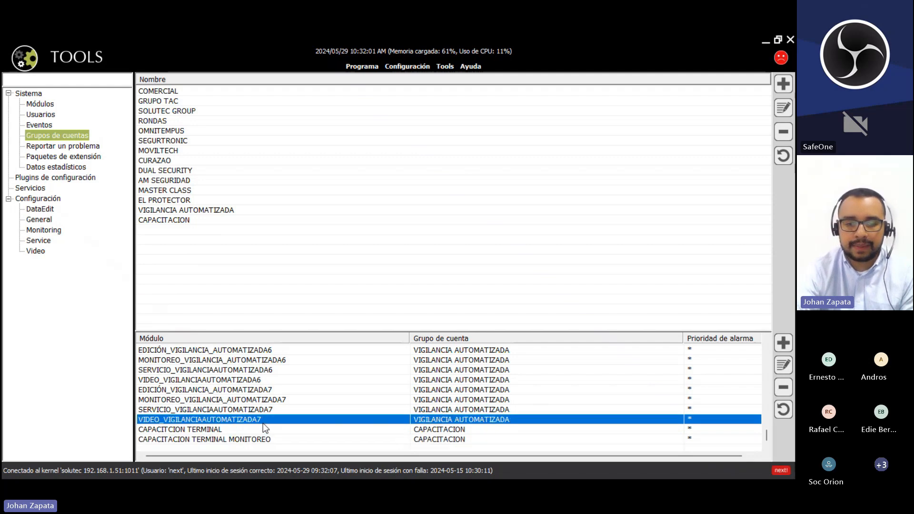
left_click(266, 438)
left_click(266, 430)
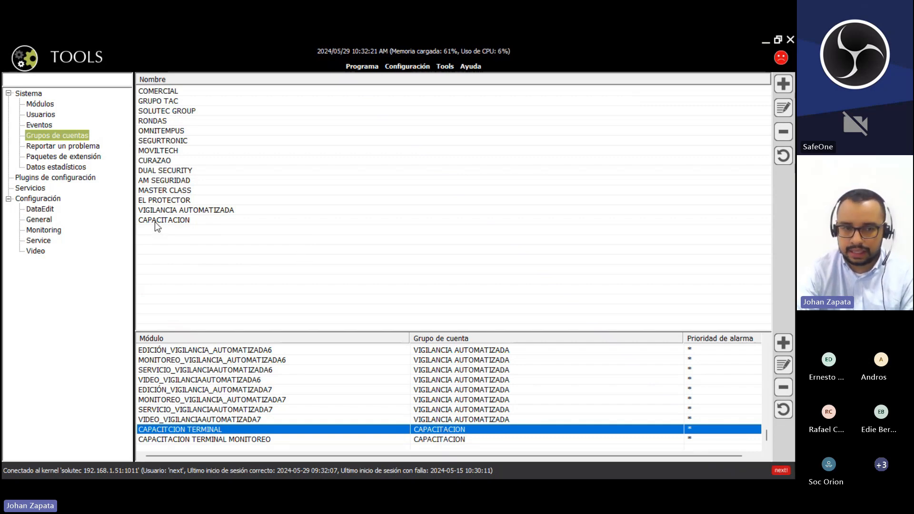
- Minimize Tools and launch DataEdit Console from the KronosNET folder on the remote desktop
left_click(767, 42)
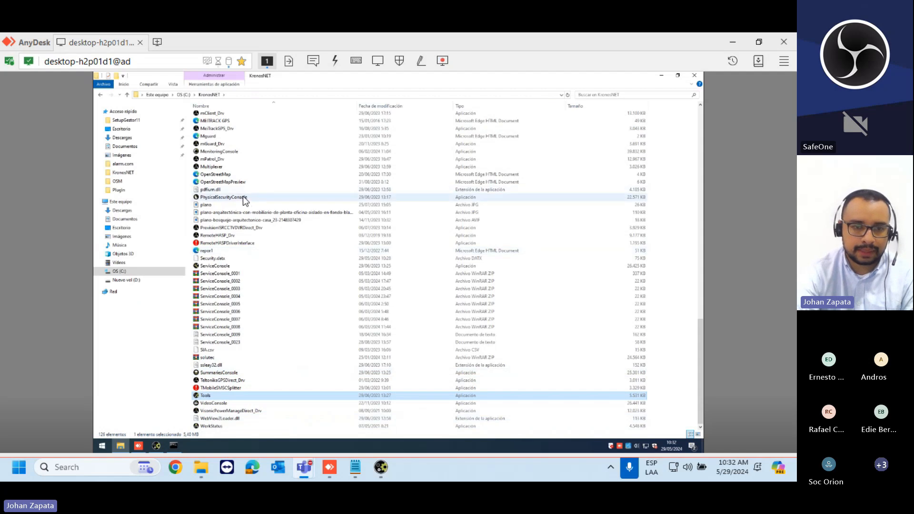
scroll(242, 196, "up", 2)
scroll(236, 185, "up", 10)
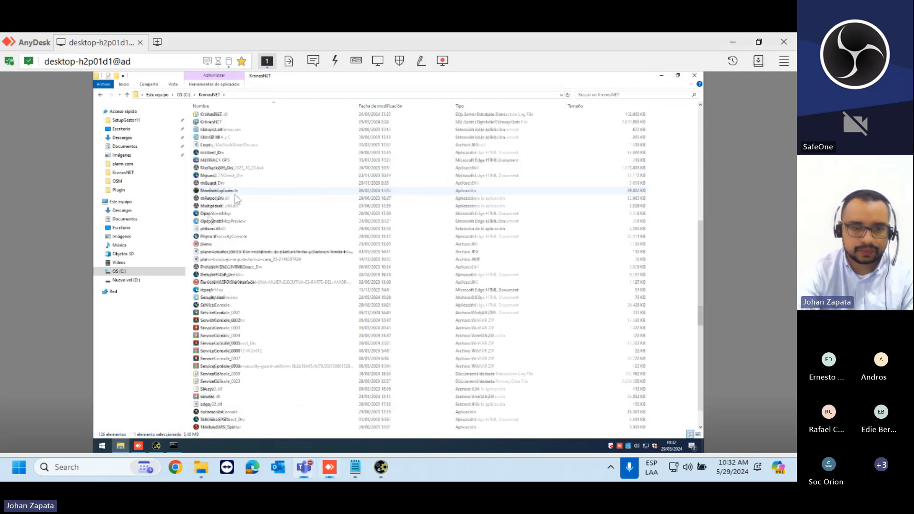
double_click(247, 192)
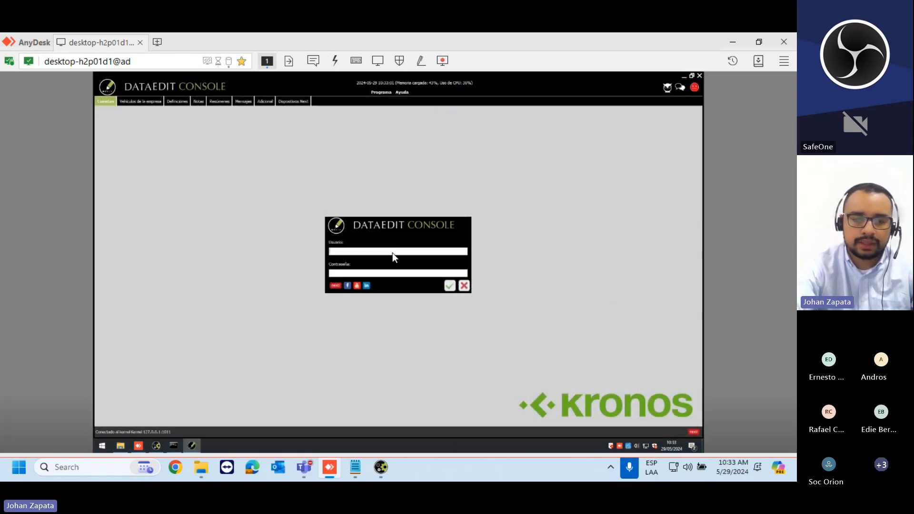
- Sign in to DataEdit Console with the username and password
type("NE")
key("BackSpace")
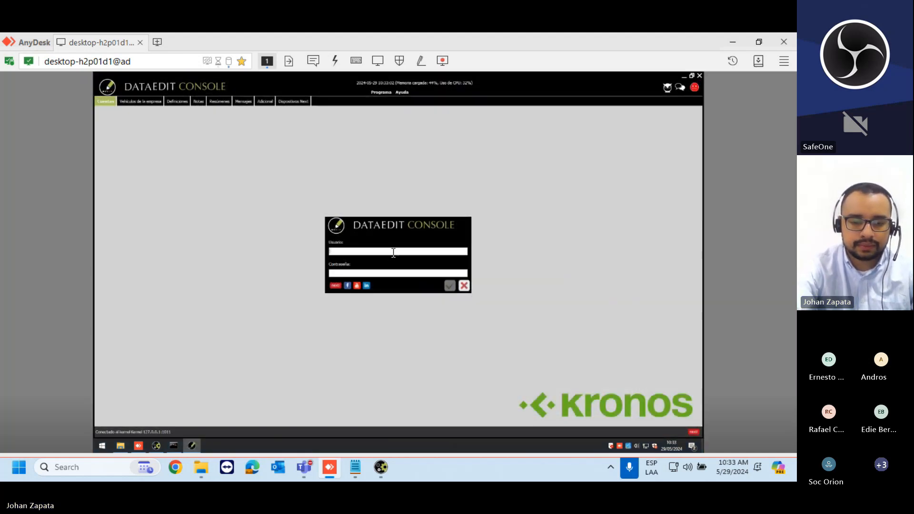
type("next")
type("****")
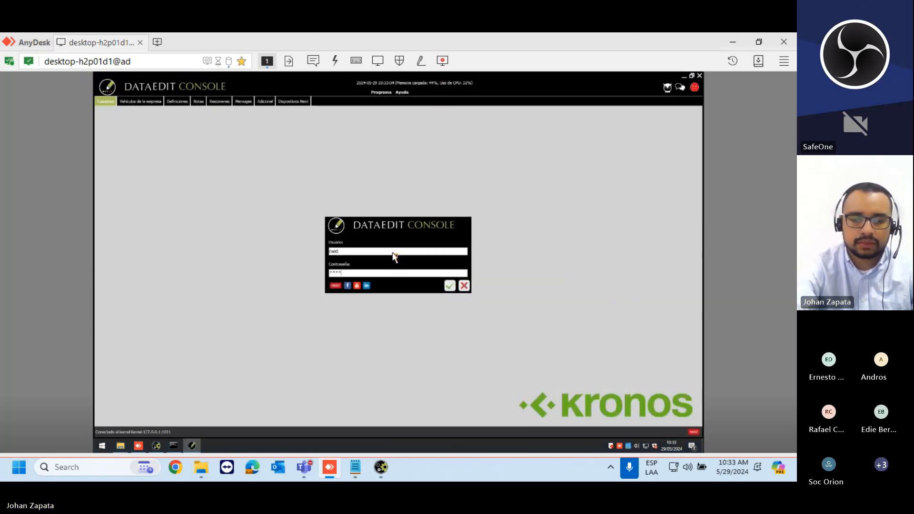
key("Return")
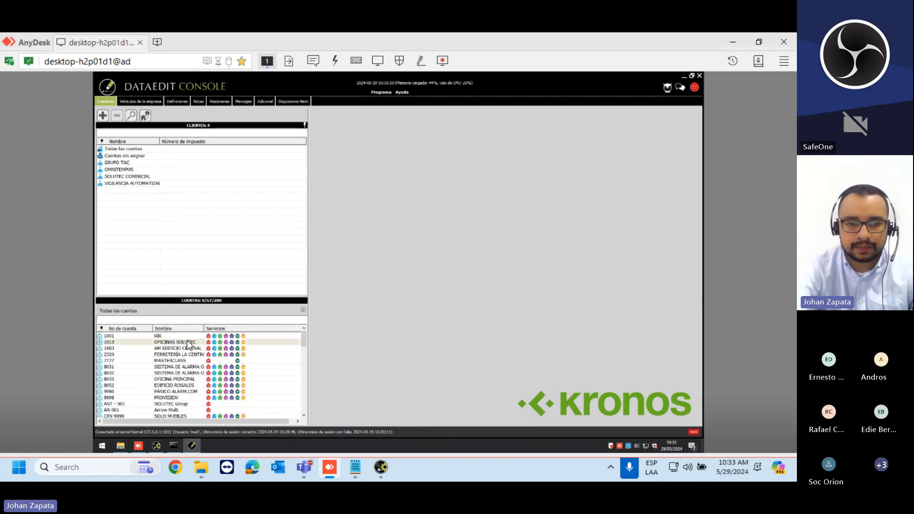
- Set account 1013 OFICINAS SOLUTEC's Grupo de cuenta to CAPACITACION and save the record
double_click(276, 342)
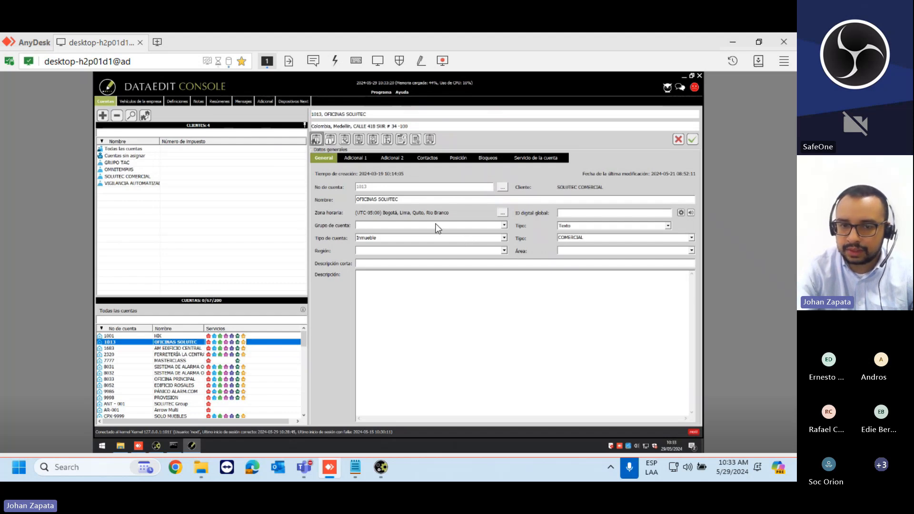
left_click(504, 224)
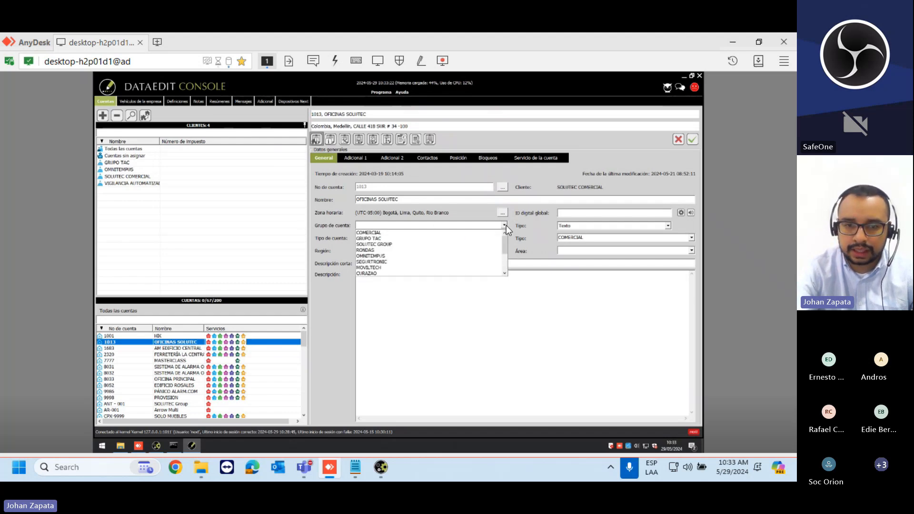
left_click_drag(501, 254, 501, 266)
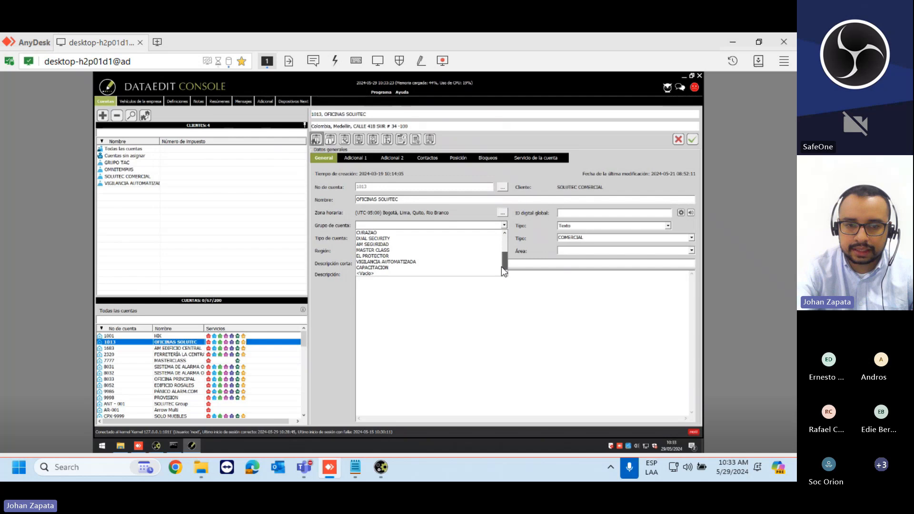
left_click(468, 267)
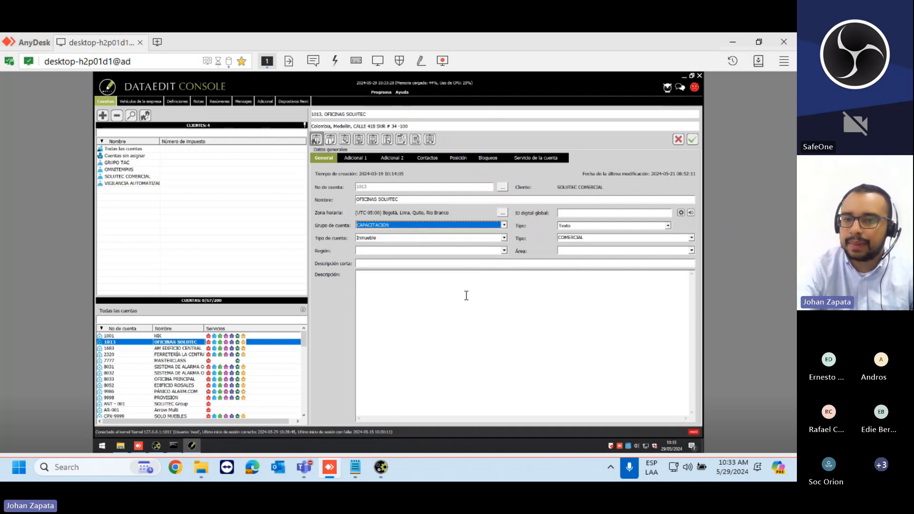
left_click(691, 139)
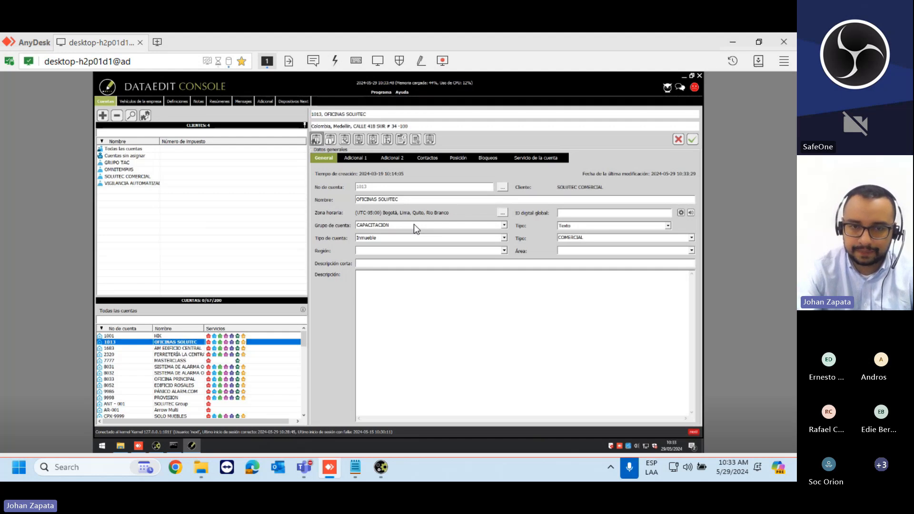
left_click(696, 139)
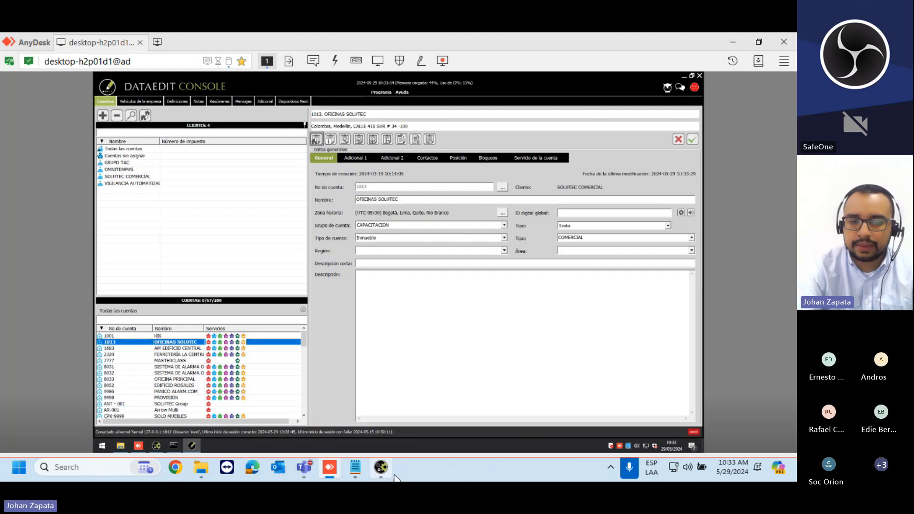
left_click(381, 467)
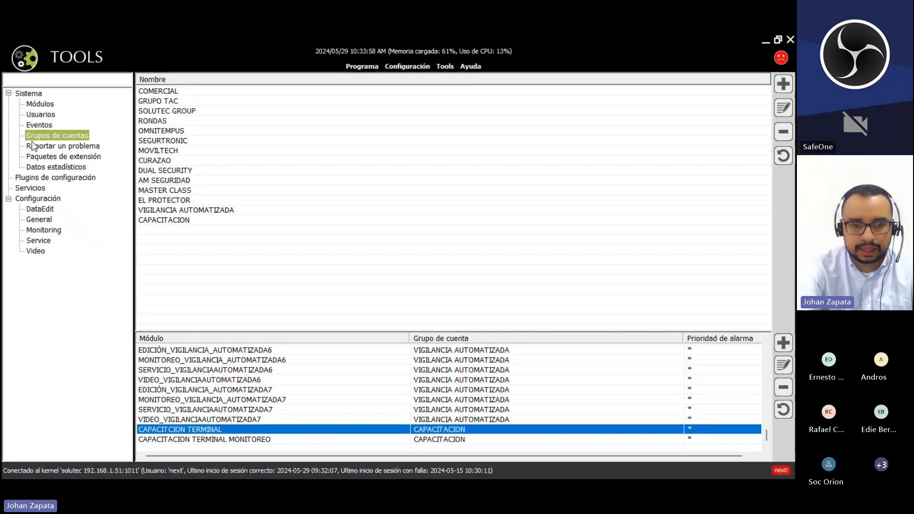
- Compare the CAPACITACION group's two terminal module rows in Tools, then minimize Tools
left_click(209, 220)
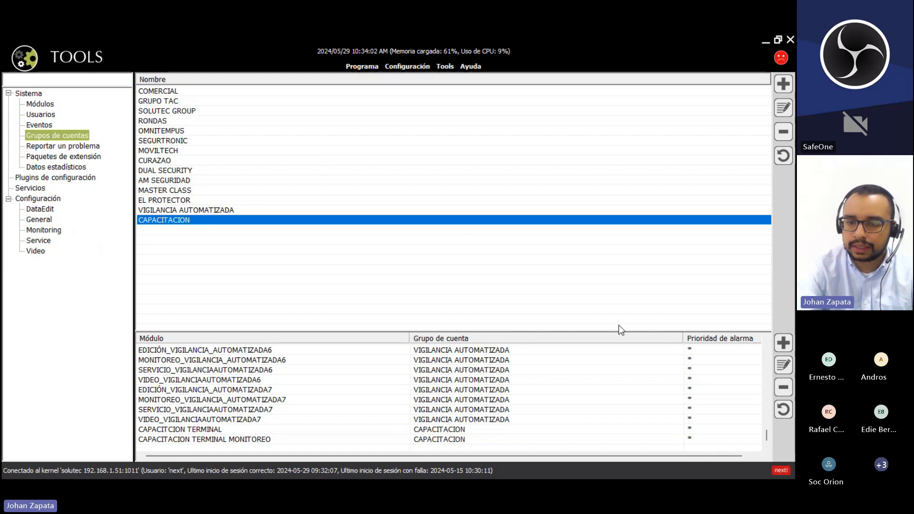
left_click(398, 429)
left_click(398, 439)
left_click(398, 428)
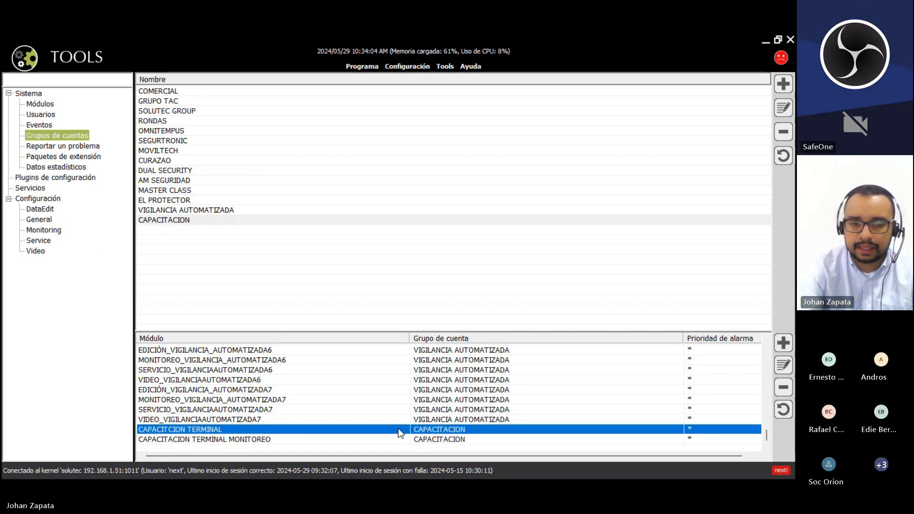
left_click(398, 438)
left_click(398, 430)
left_click(398, 438)
left_click(400, 430)
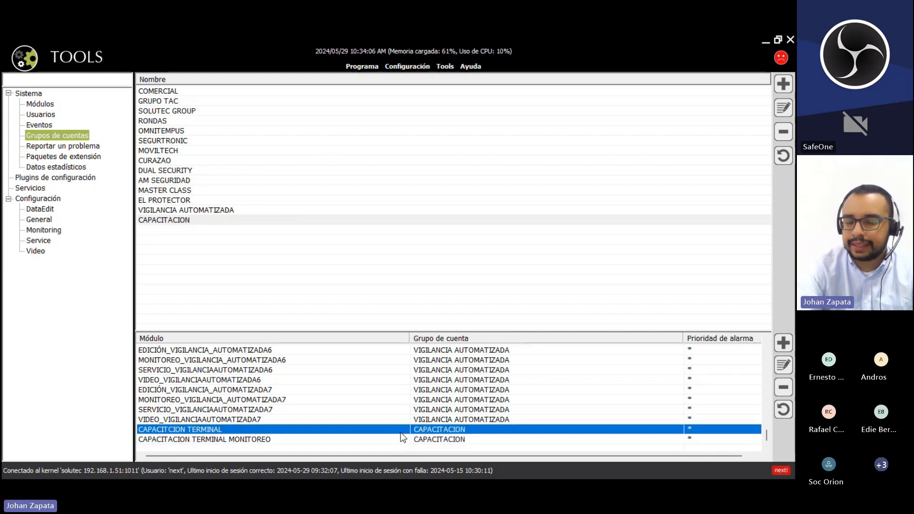
left_click(401, 437)
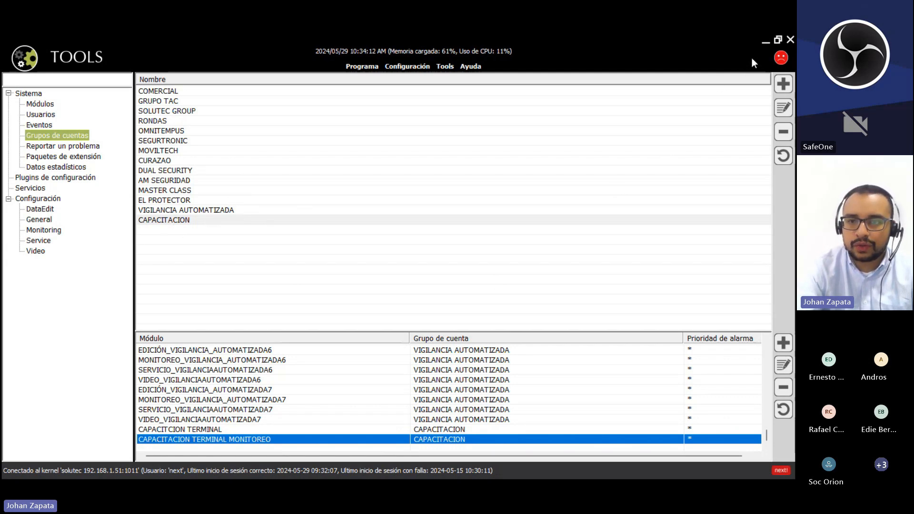
left_click(765, 42)
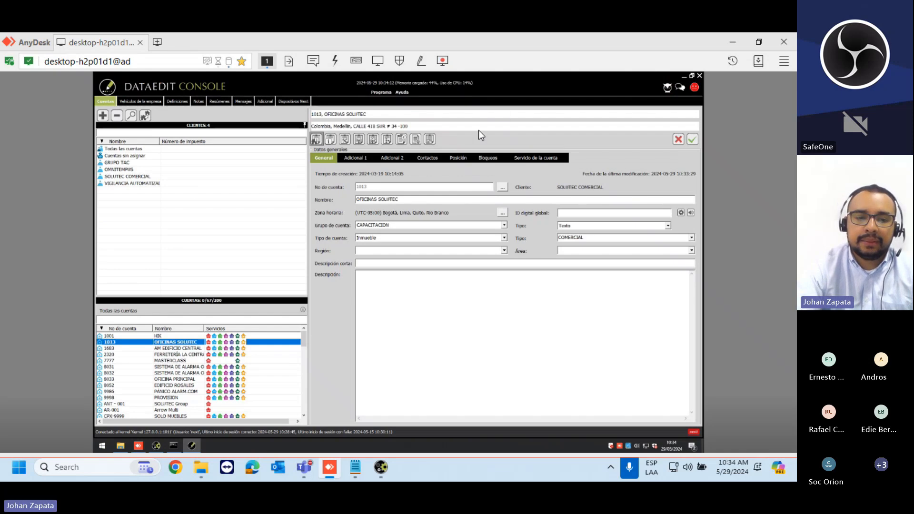
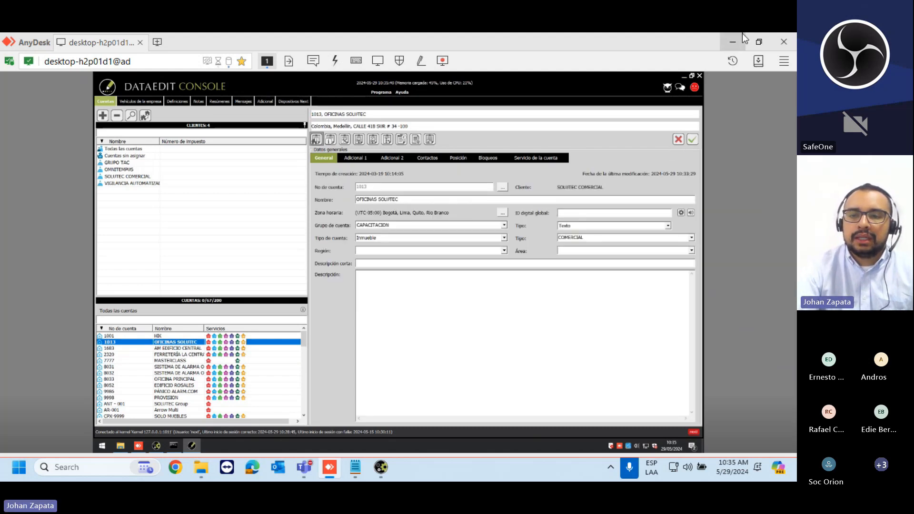
- Hide the AnyDesk session and bring Kronos NET Tools to the front
left_click(735, 34)
left_click(380, 468)
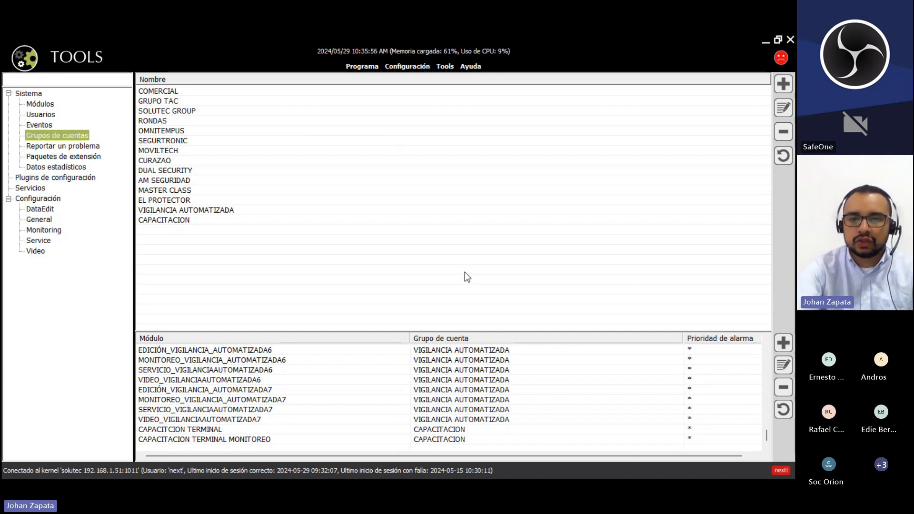
- From the users list, close the current Kronos NET Tools session
left_click(39, 115)
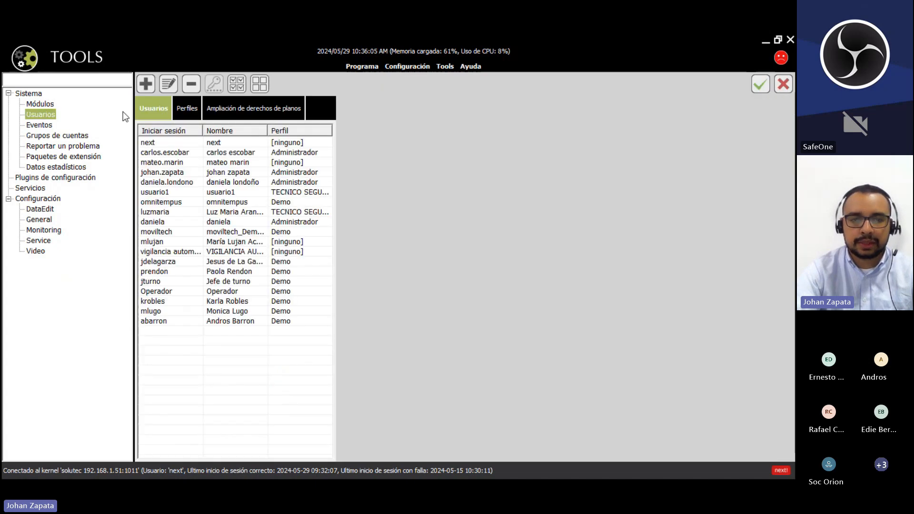
left_click(358, 67)
left_click(363, 96)
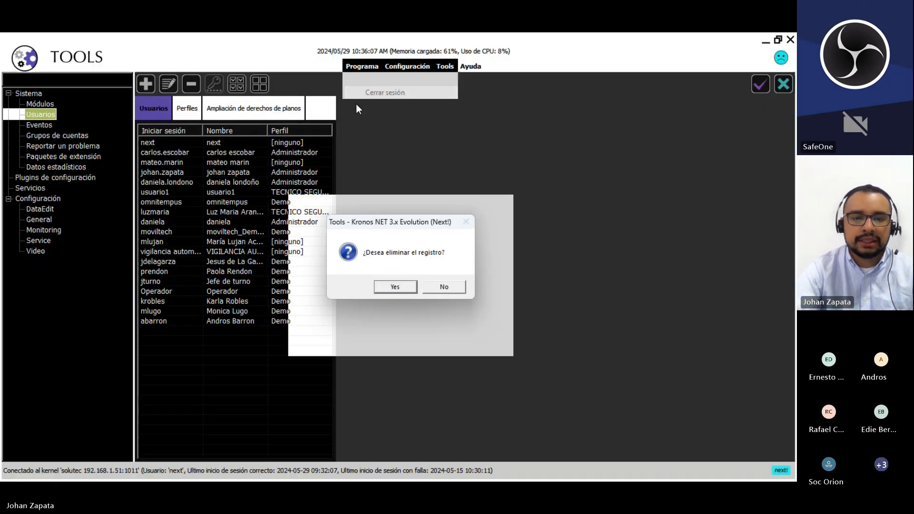
left_click(395, 287)
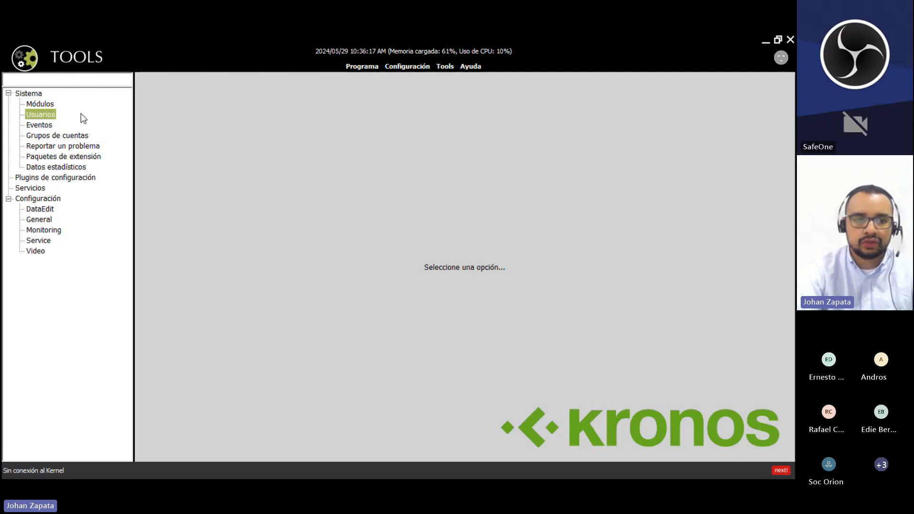
- Sign back in to the solutec kernel with the username and password
left_click(43, 114)
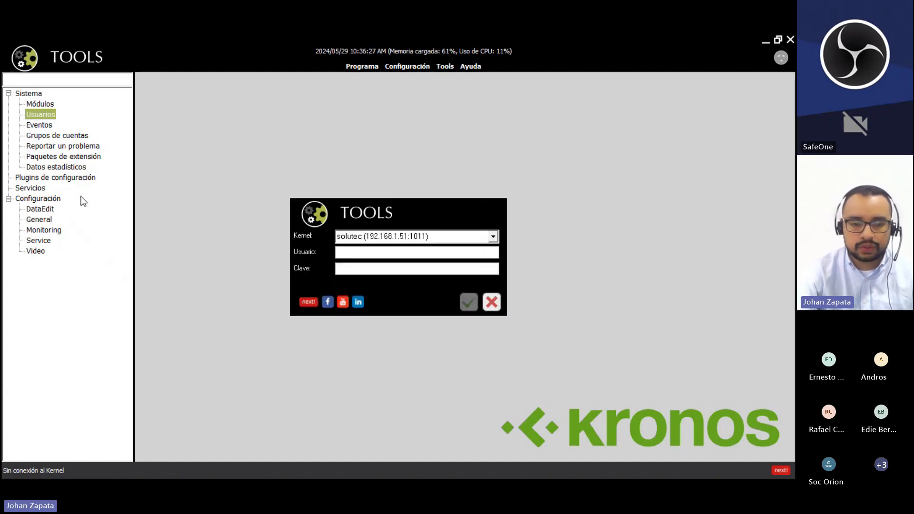
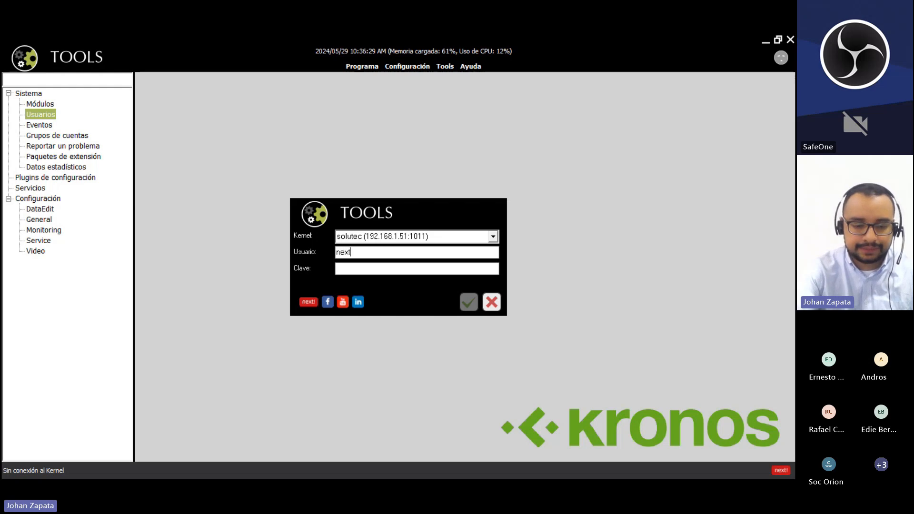
key("Tab")
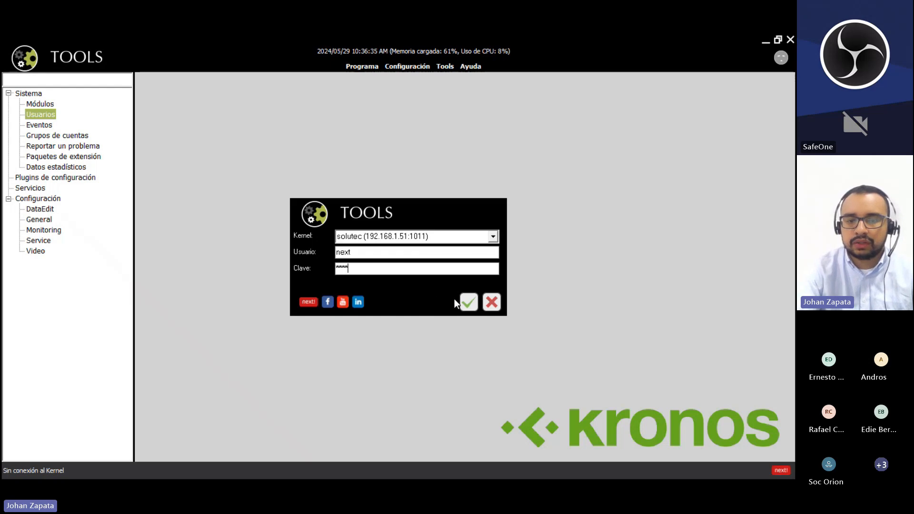
left_click(468, 301)
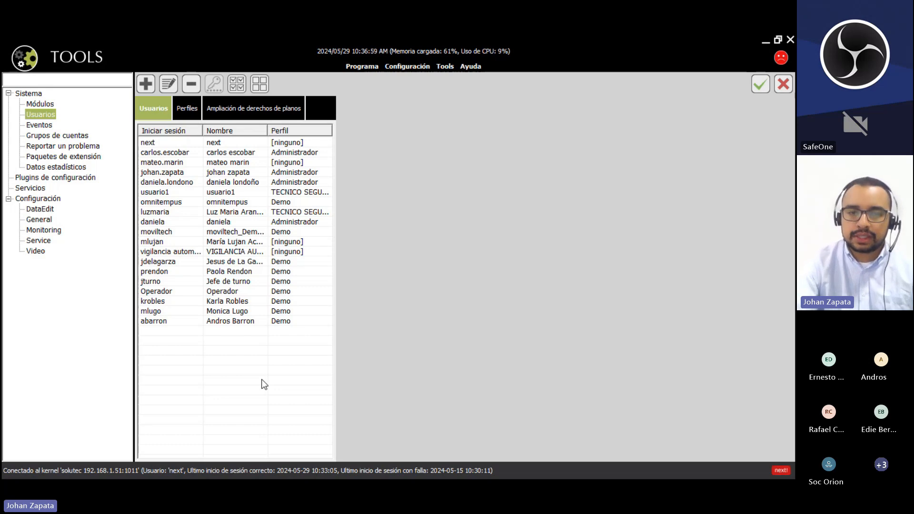
- Delete the TECNICO SEGURTRONIC profile, leaving Demo and Administrador, and start a new profile
left_click(190, 104)
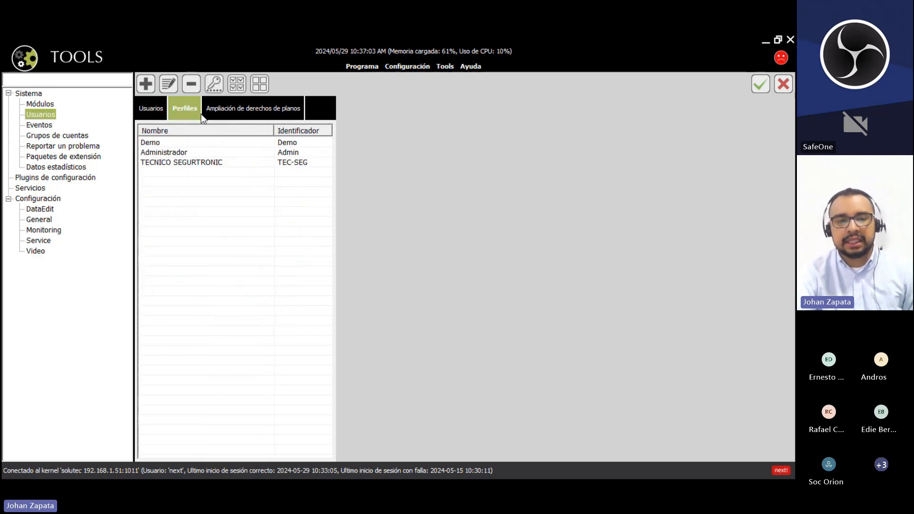
left_click(200, 163)
left_click(190, 84)
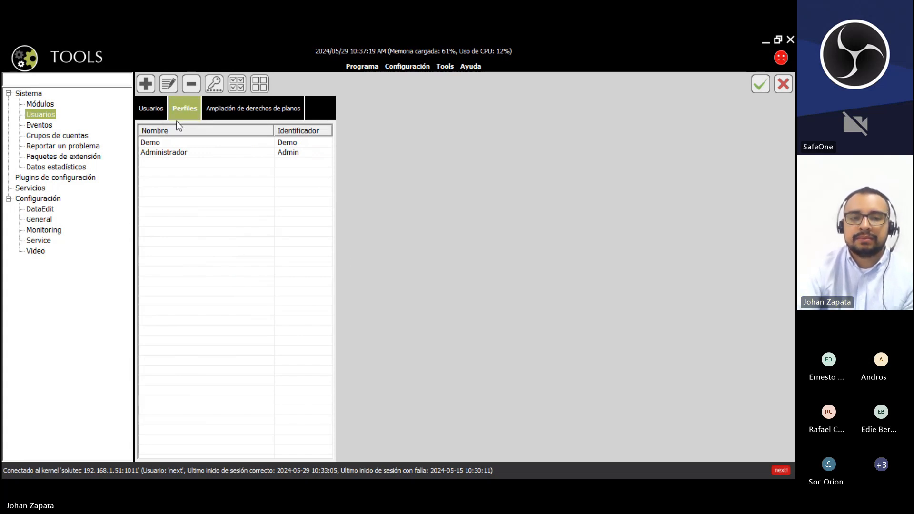
left_click(146, 85)
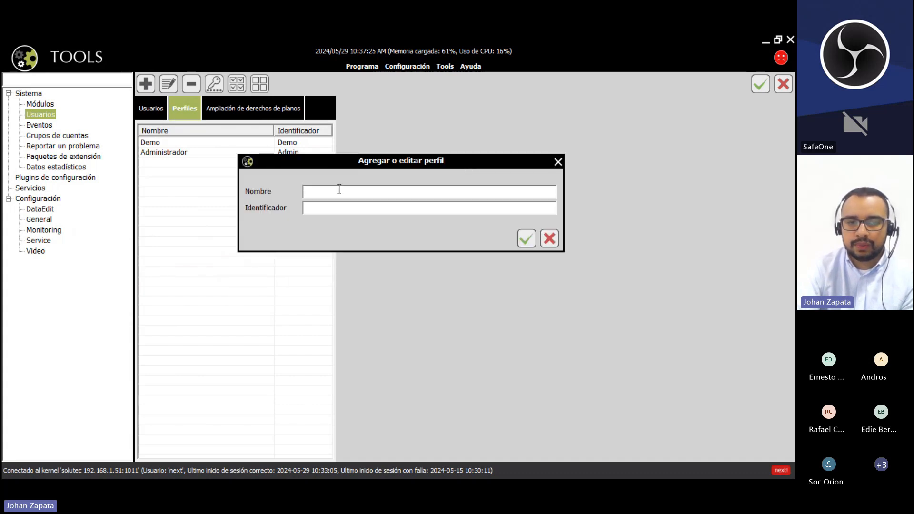
- Name the new profile ADMIN CAPACITACIÓN with identifier ADCA and save it
left_click(324, 213)
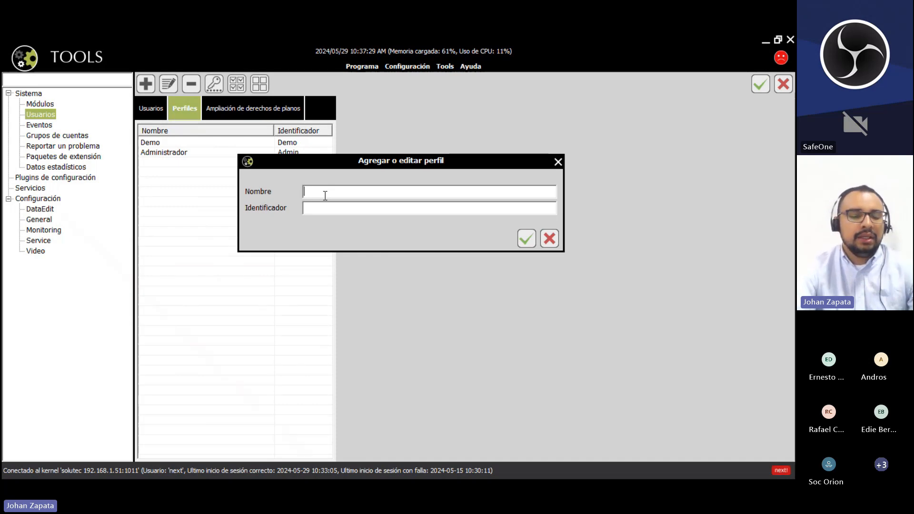
left_click(325, 195)
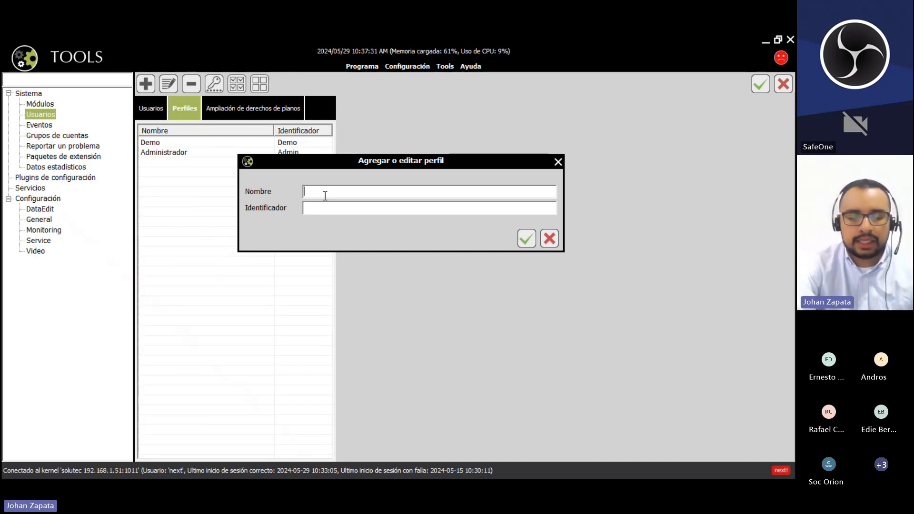
type("ADMIN ")
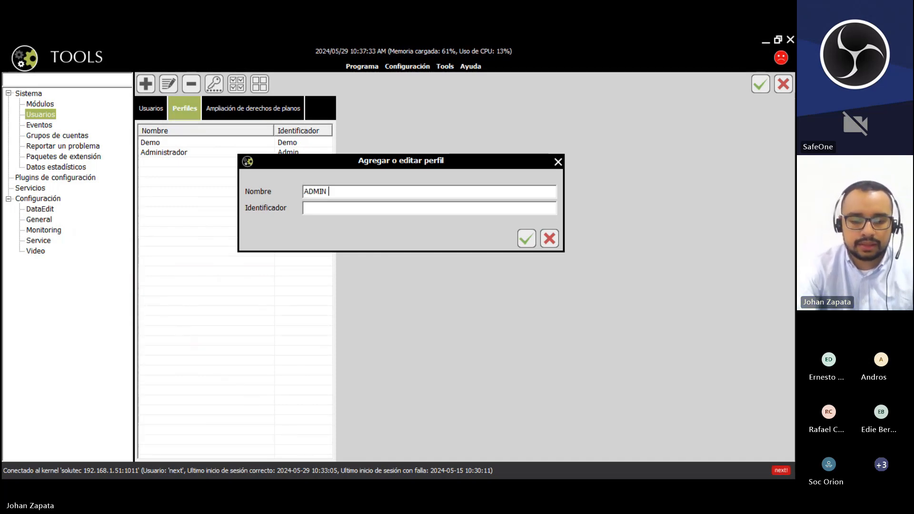
type("CAPACITACIP")
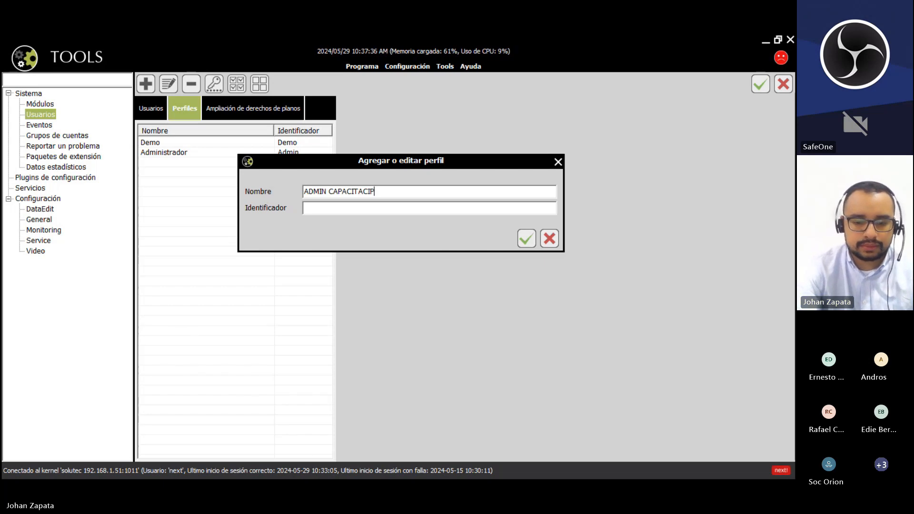
key("BackSpace")
type("ÓN")
key("Tab")
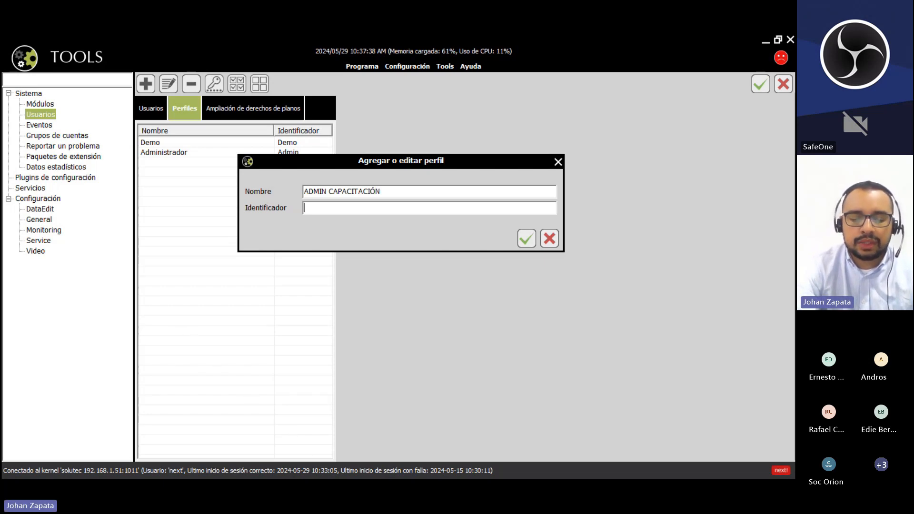
type("ADCA")
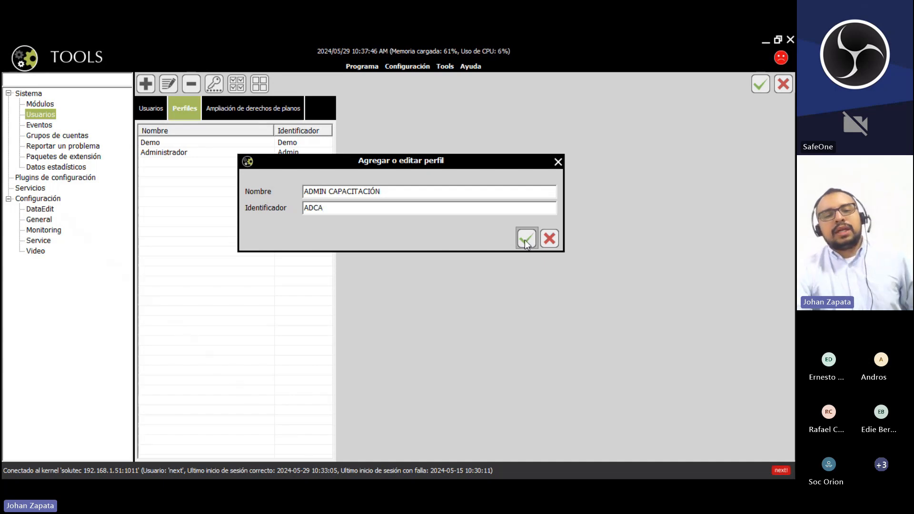
left_click(526, 239)
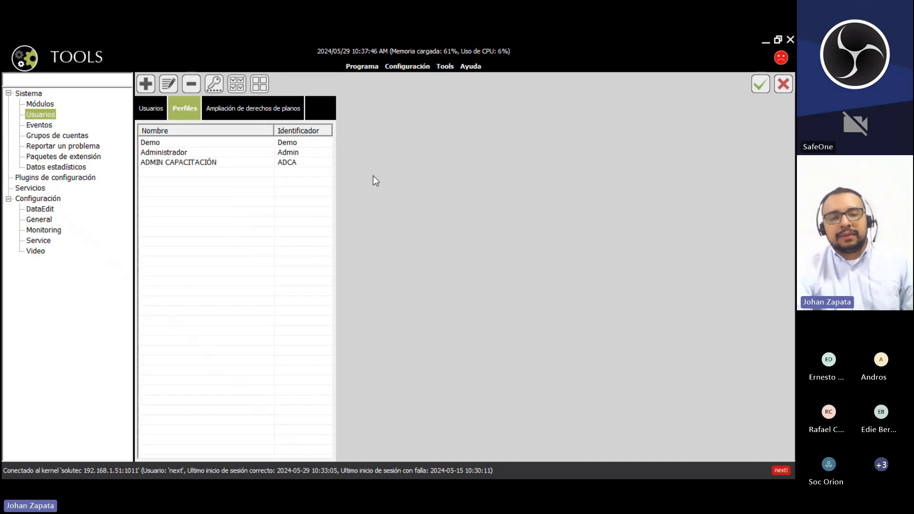
- Grant ADMIN CAPACITACIÓN all Monitoring Console and Data Edit Console permissions
left_click(218, 165)
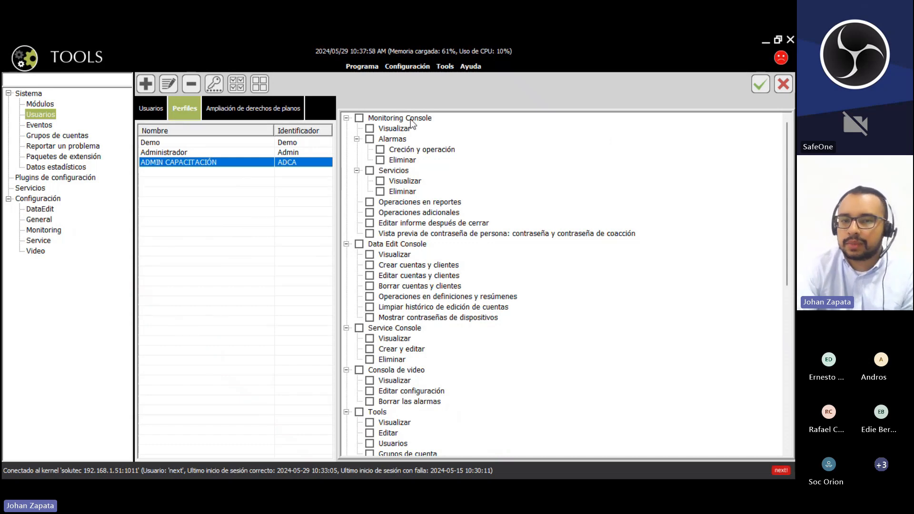
left_click(359, 118)
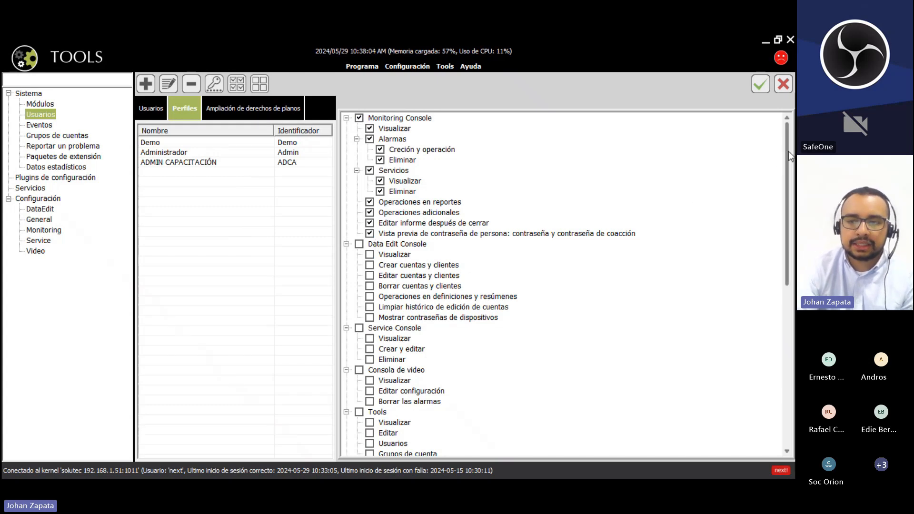
left_click_drag(788, 150, 782, 197)
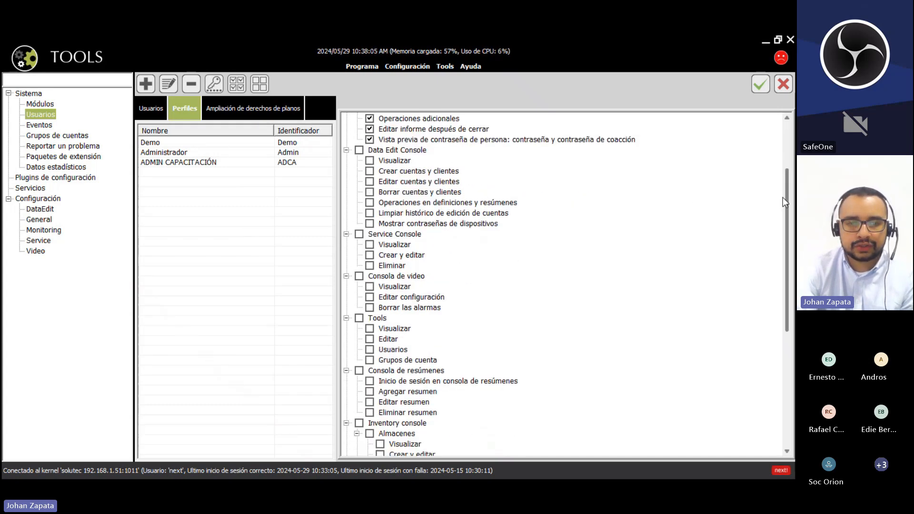
left_click(359, 150)
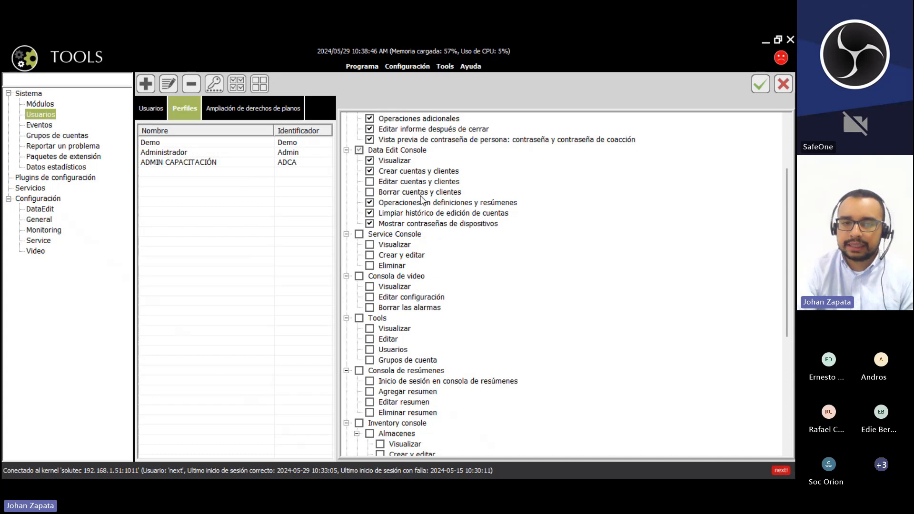
- Allow editing and deleting accounts and clients, plus all Service Console and video console permissions
left_click(369, 181)
left_click(370, 192)
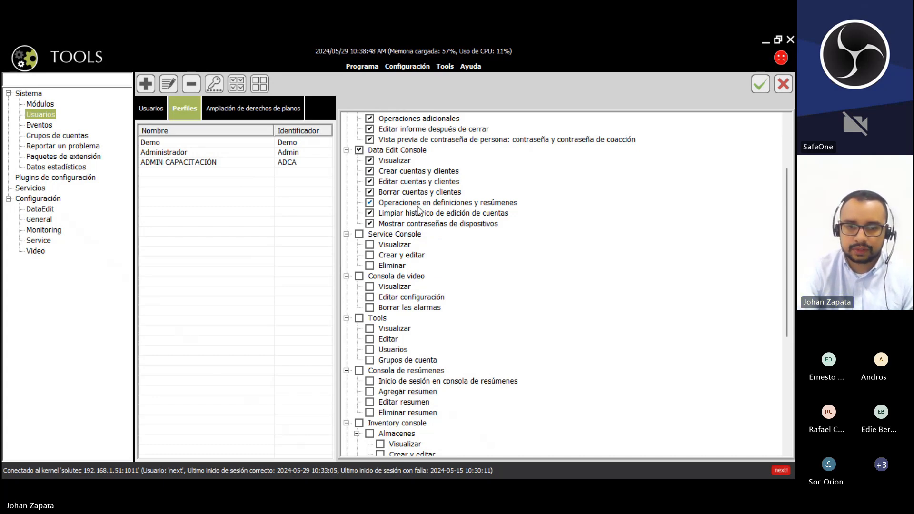
scroll(370, 195, "up", 1)
scroll(371, 199, "down", 3)
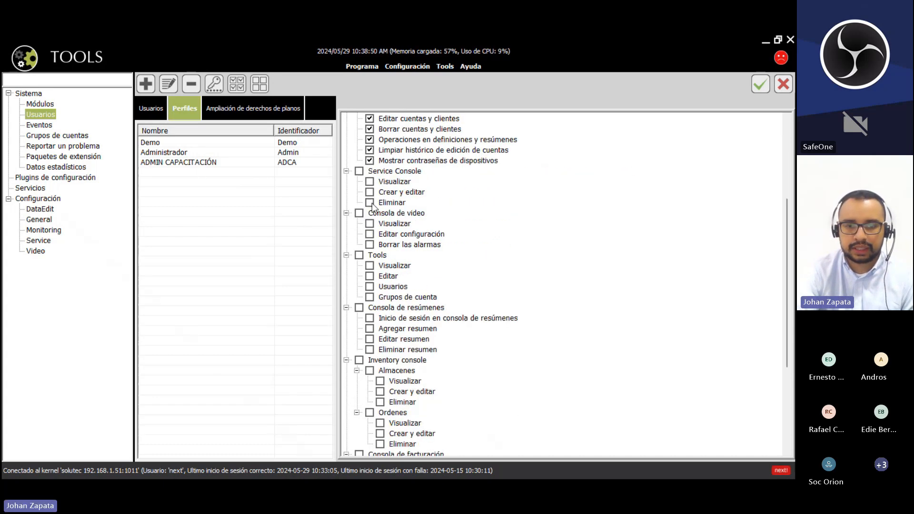
left_click(359, 171)
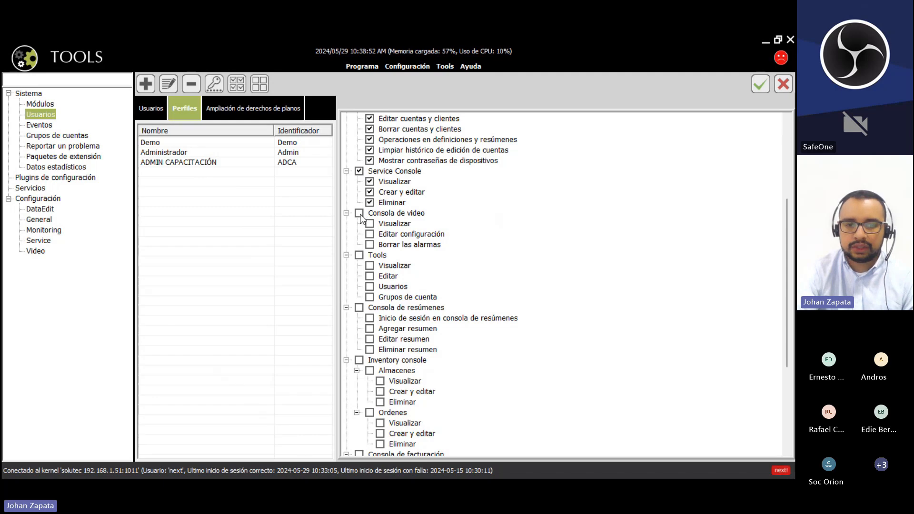
left_click(359, 213)
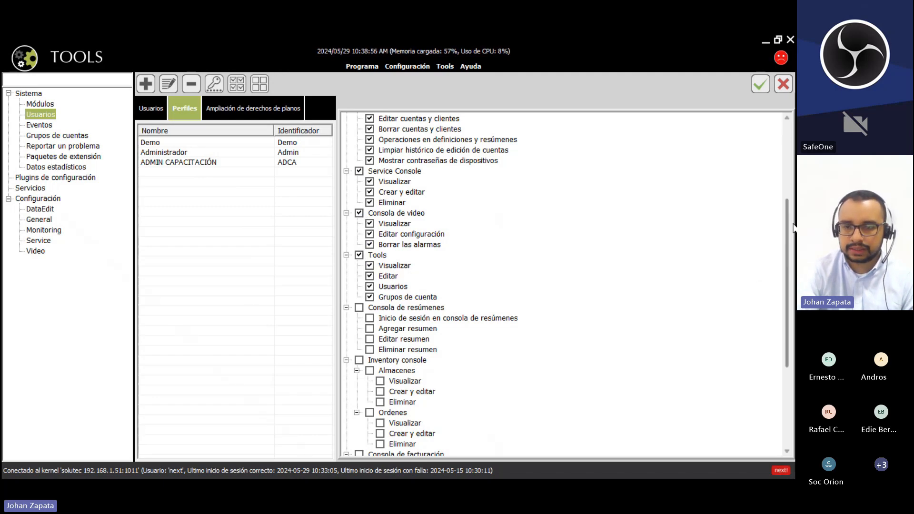
- Leave Service access unticked, grant all Resúmenes and Facturación permissions, and save the profile
scroll(789, 235, "down", 3)
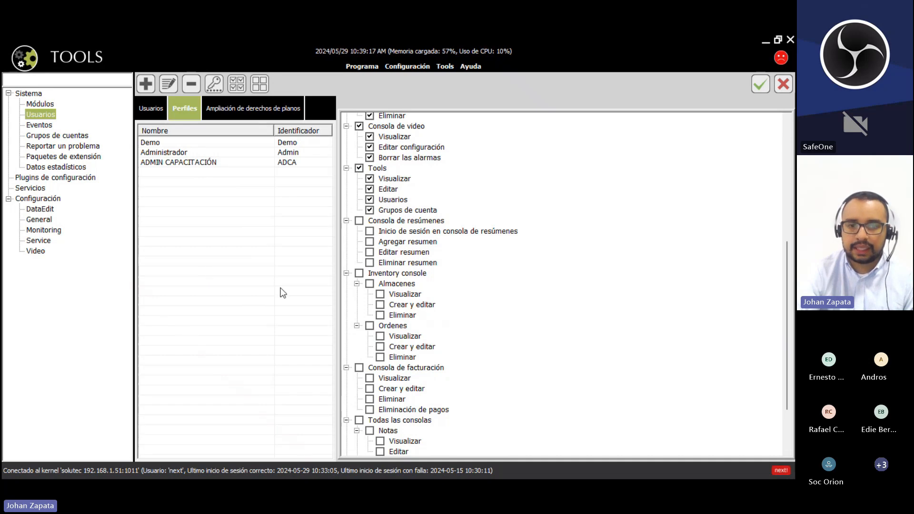
scroll(361, 226, "down", 3)
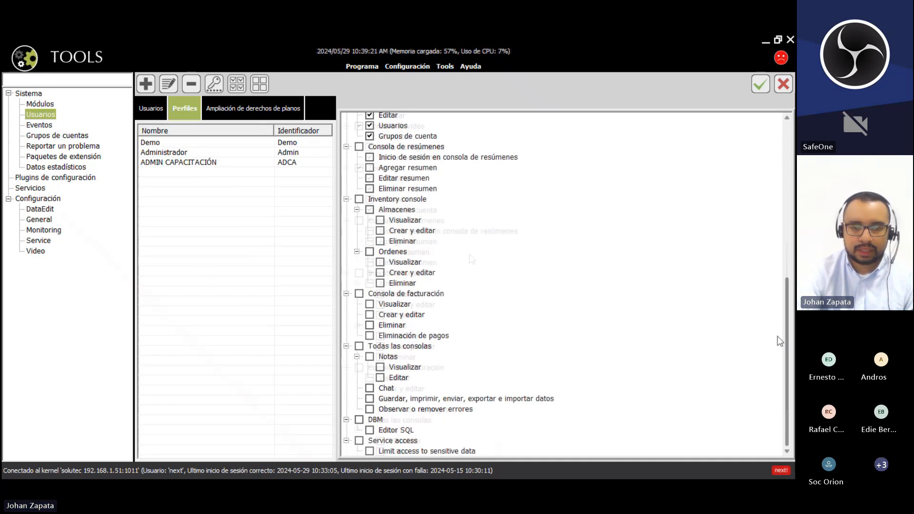
left_click(359, 440)
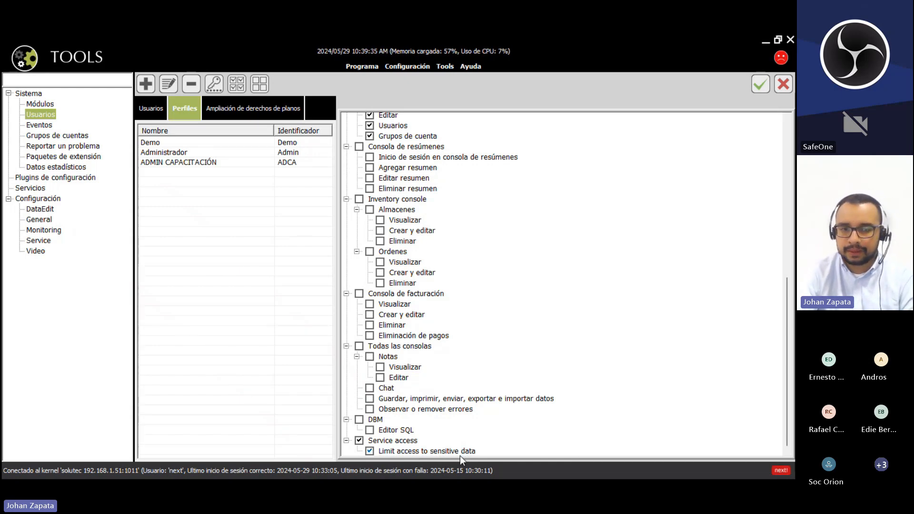
left_click(370, 451)
left_click(360, 147)
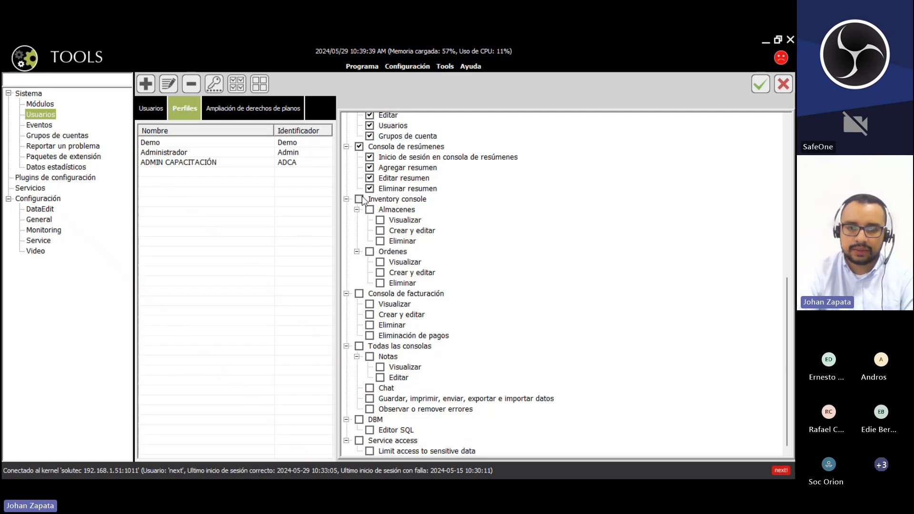
left_click(360, 295)
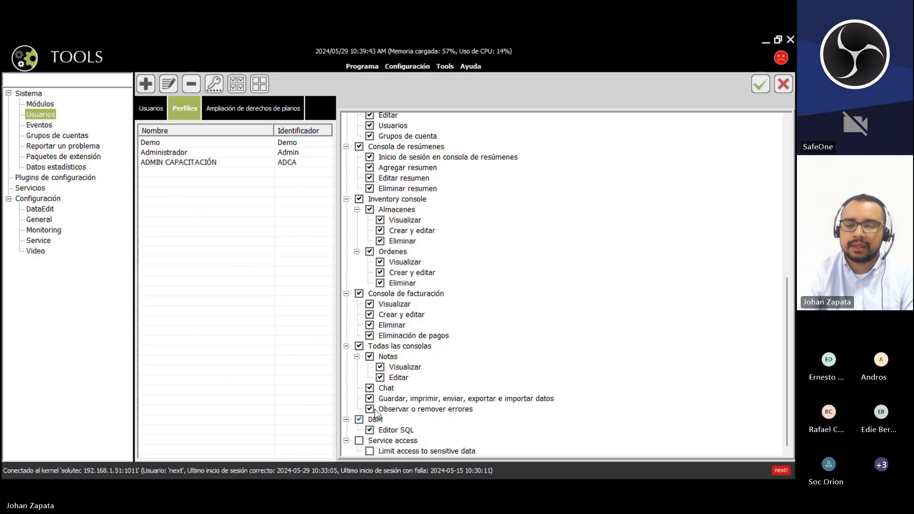
left_click(761, 84)
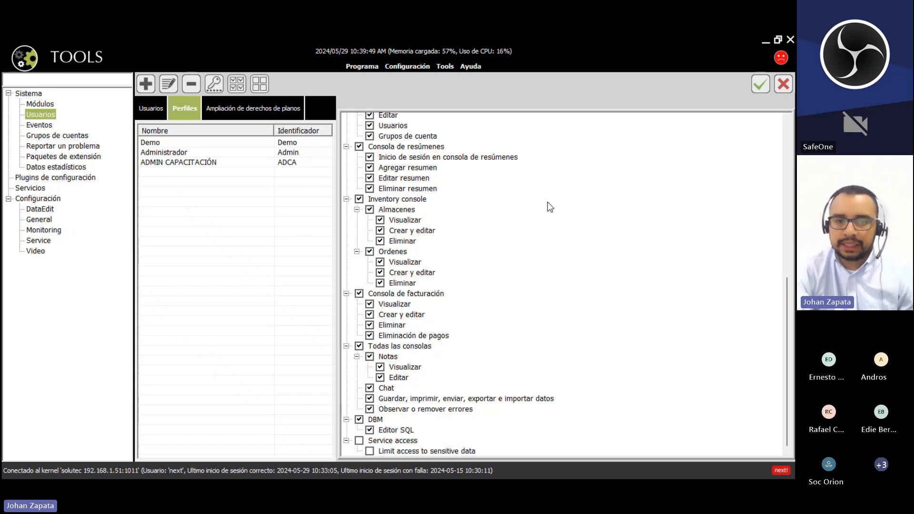
left_click_drag(787, 318, 786, 157)
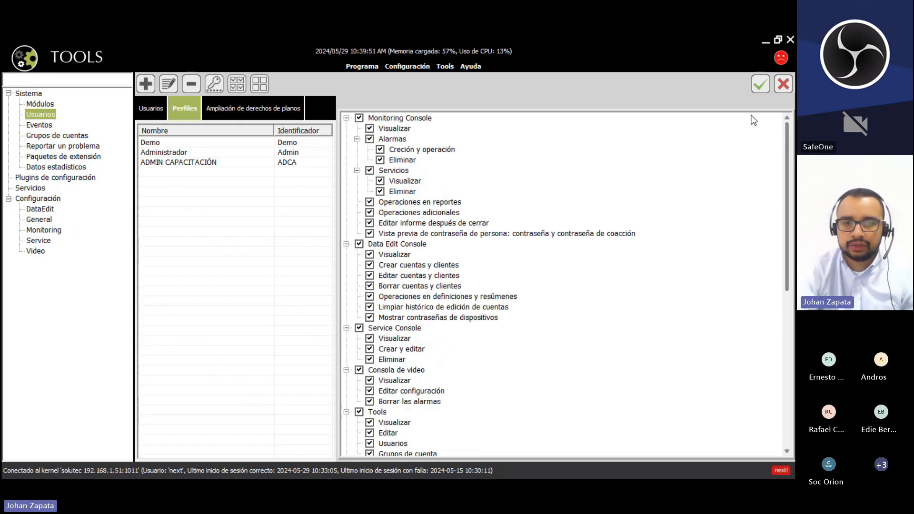
- Add a profile named MONITOREO CAPACITACION with identifier OMTC
left_click(146, 85)
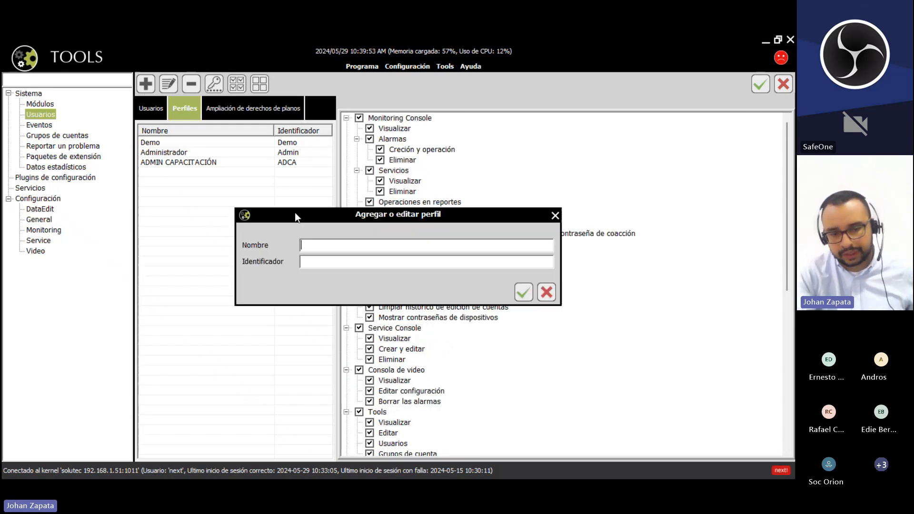
type("MONITOREO ")
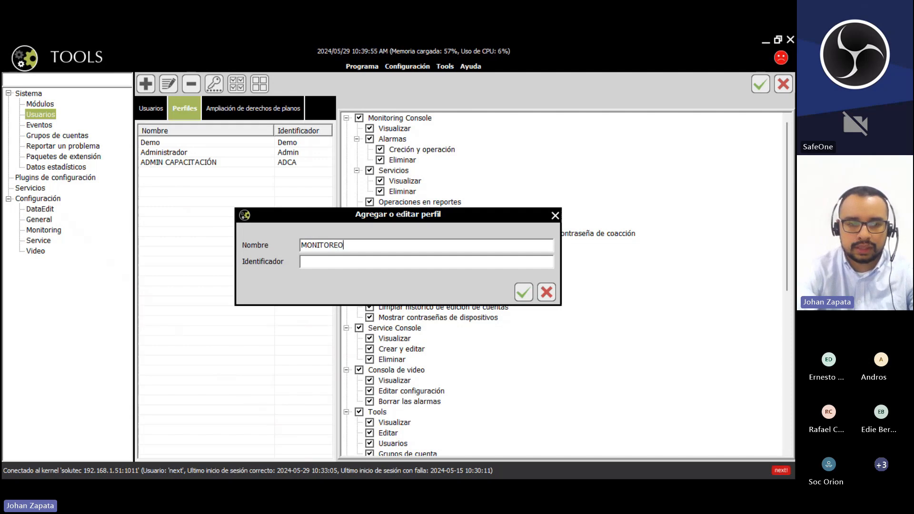
type("CAPACITAC")
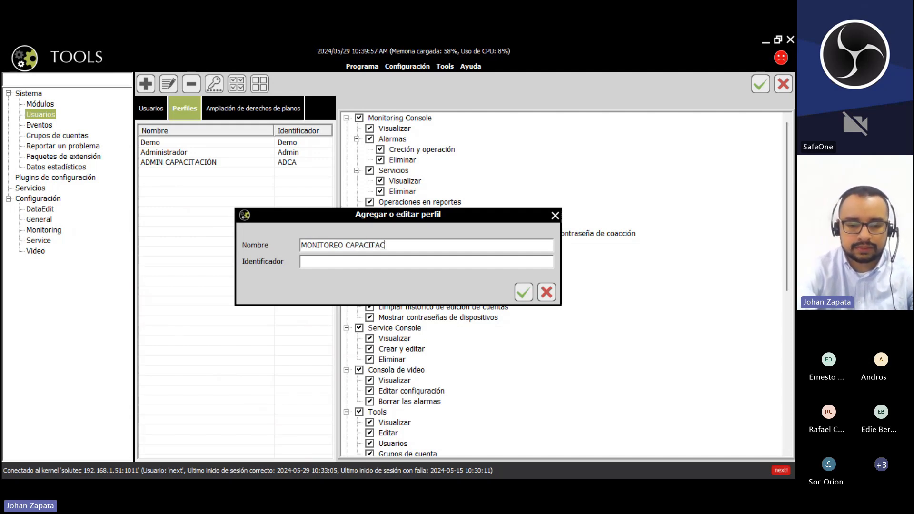
type("IONOMT")
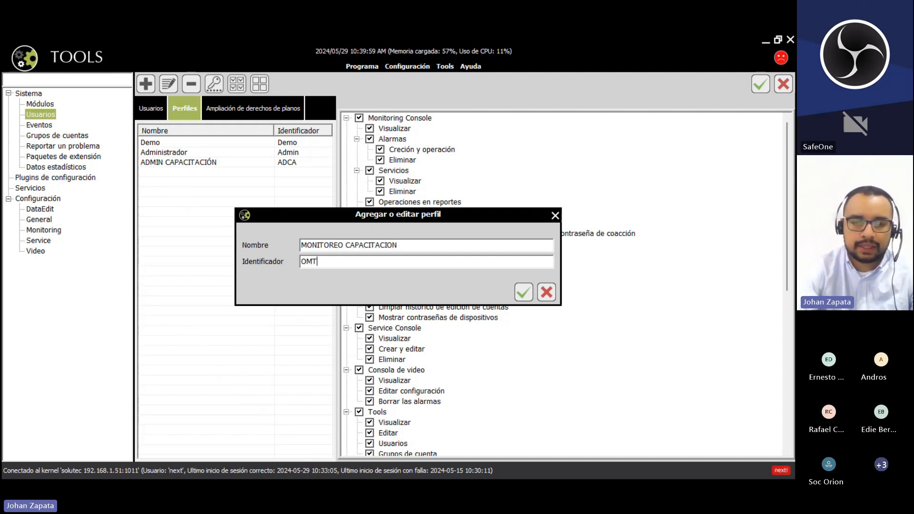
type("C")
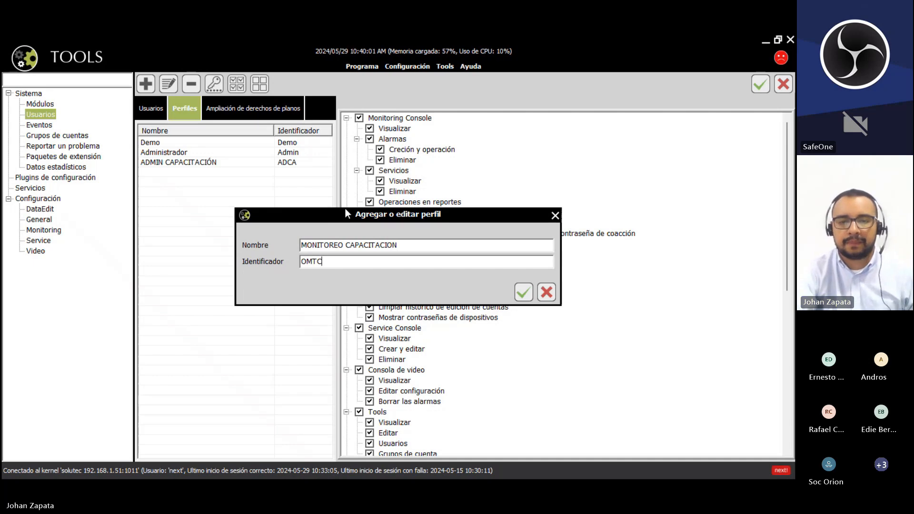
left_click(516, 284)
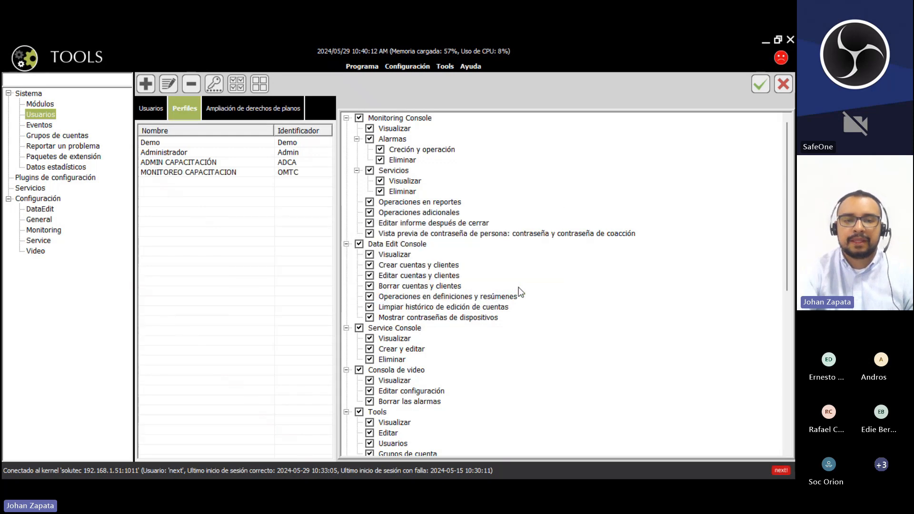
- Grant MONITOREO CAPACITACION all Monitoring Console permissions and save
left_click(305, 172)
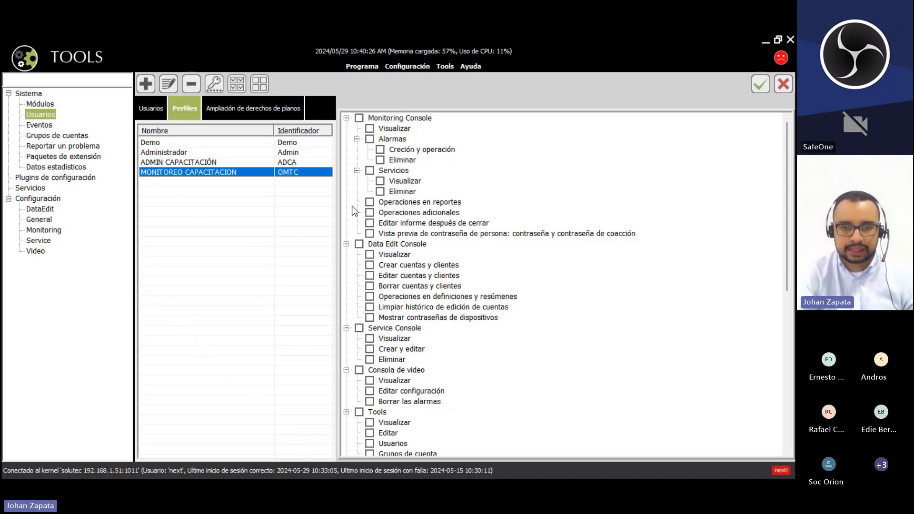
left_click(359, 118)
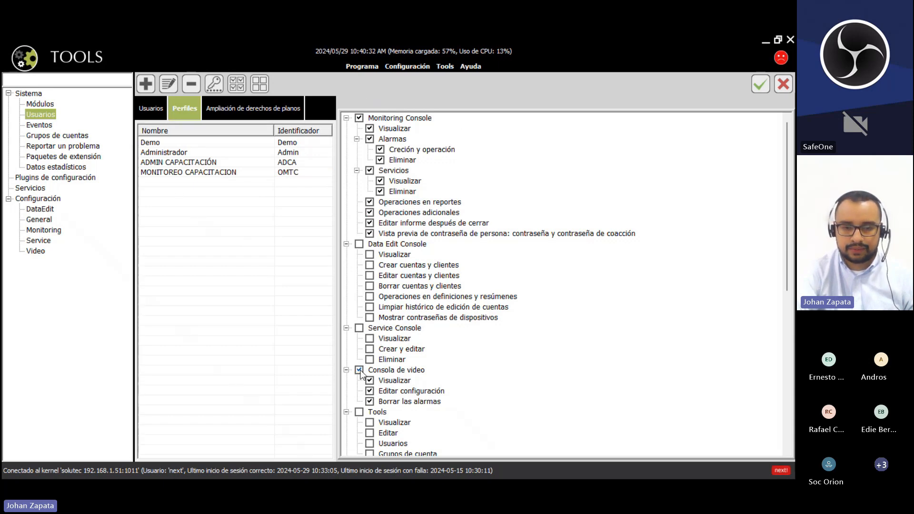
scroll(553, 324, "down", 1)
scroll(789, 184, "up", 1)
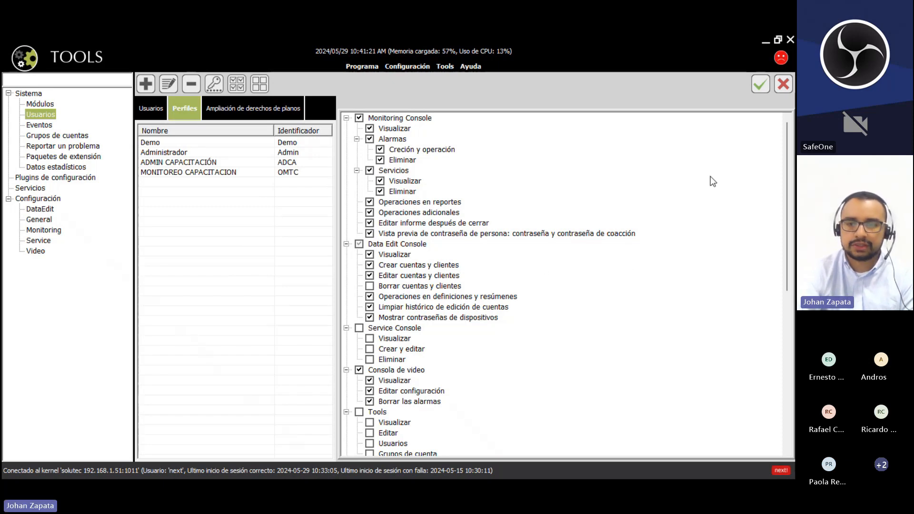
left_click(762, 81)
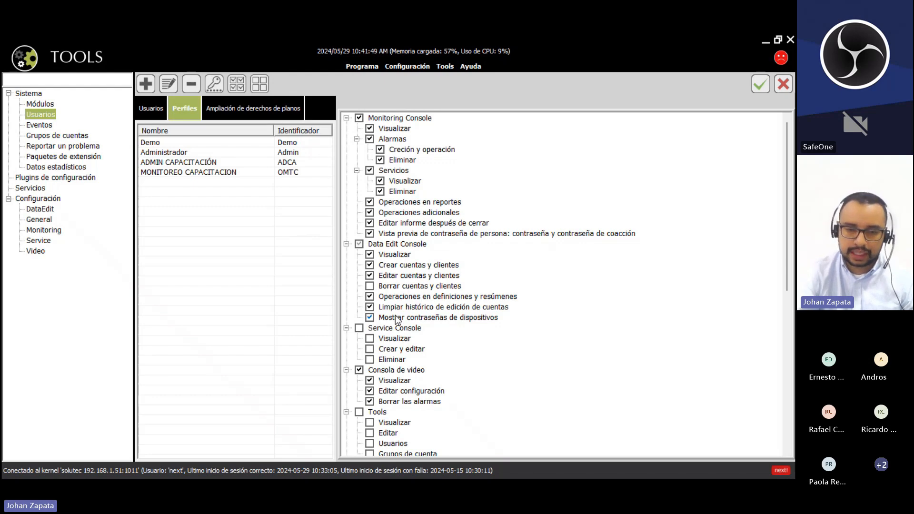
- Review the permission lists of ADMIN CAPACITACIÓN and MONITOREO CAPACITACION
scroll(568, 310, "down", 10)
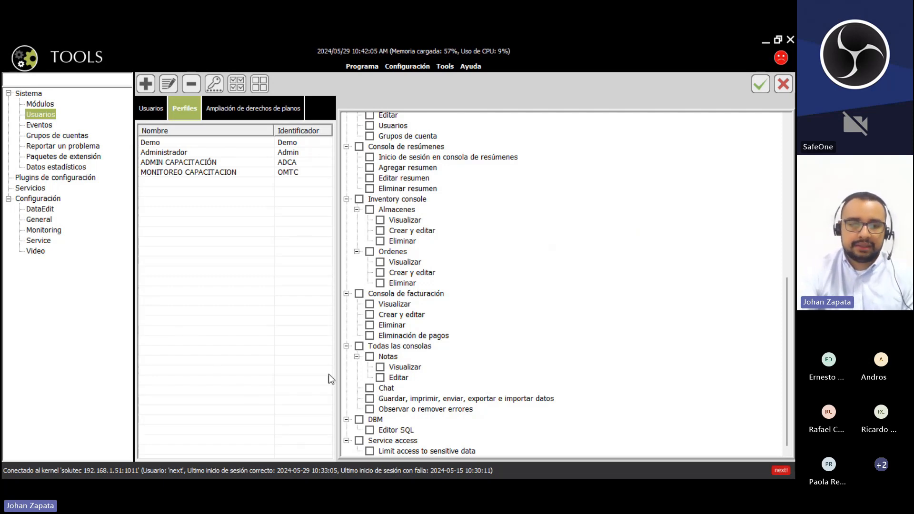
scroll(752, 307, "up", 1)
left_click_drag(785, 280, 768, 127)
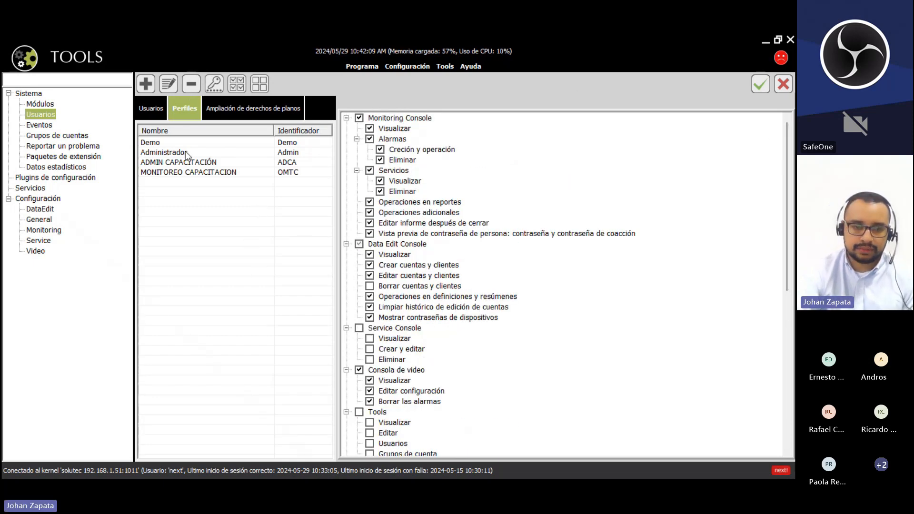
left_click(205, 163)
left_click(205, 172)
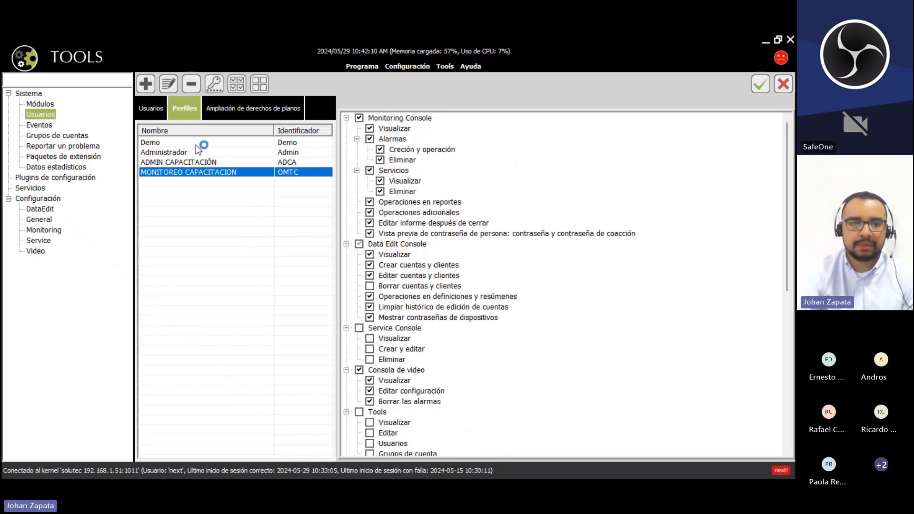
- Open a blank new-user form from the Usuarios list and move it aside
left_click(153, 107)
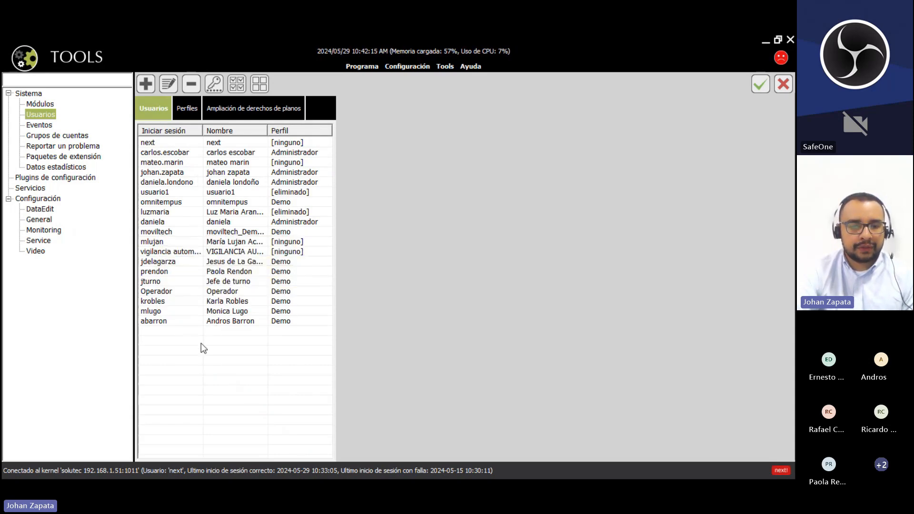
left_click(146, 84)
left_click_drag(415, 185, 367, 145)
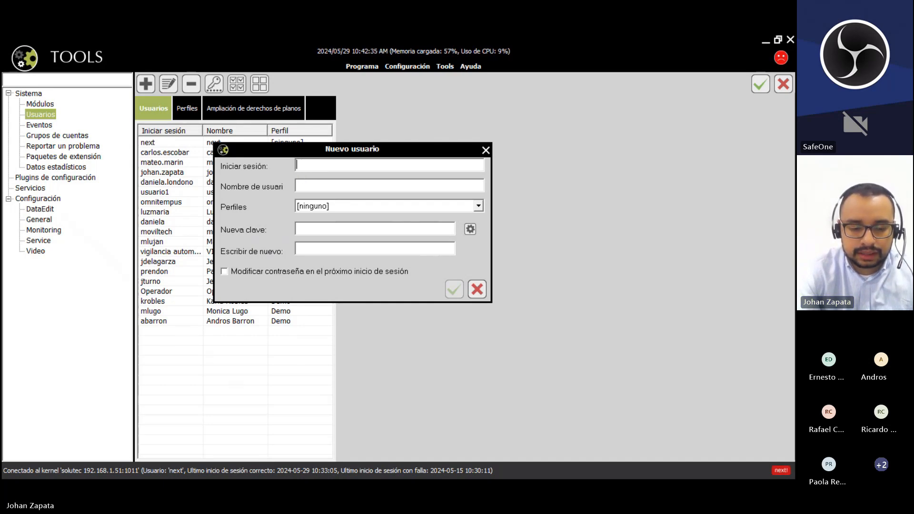
- Enter login 'admin 1' and the user's full name, and assign profile ADMIN CAPACITACIÓN
type("admi")
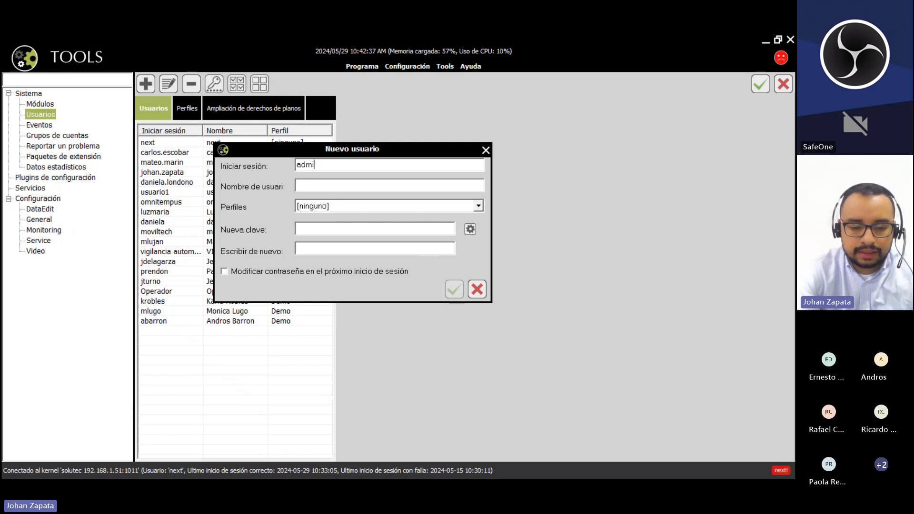
type("n 1")
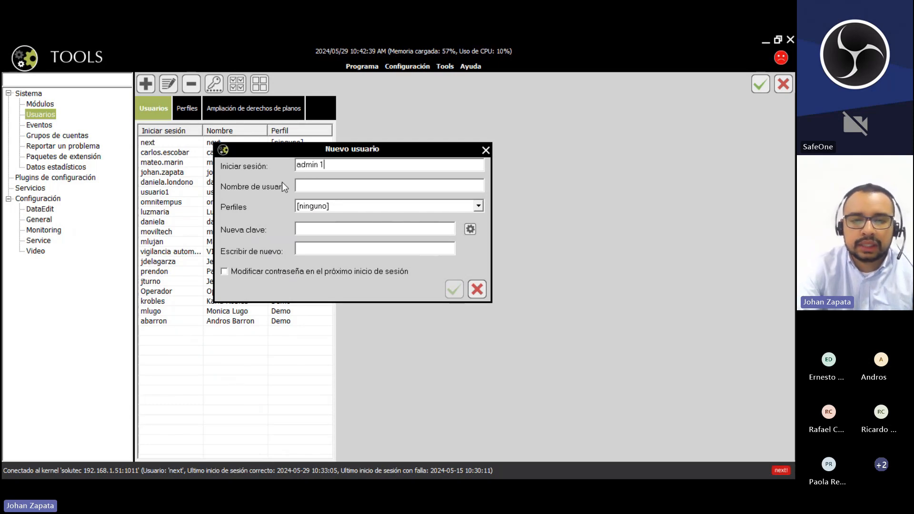
left_click(362, 186)
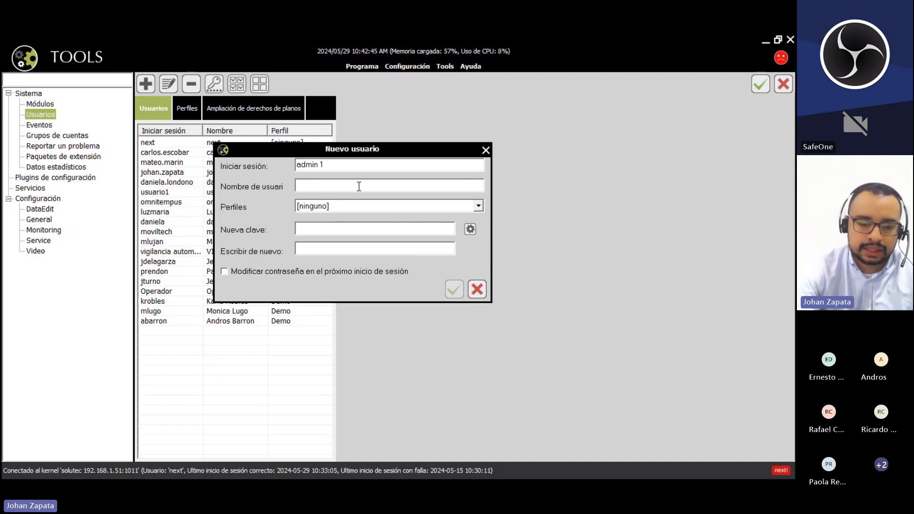
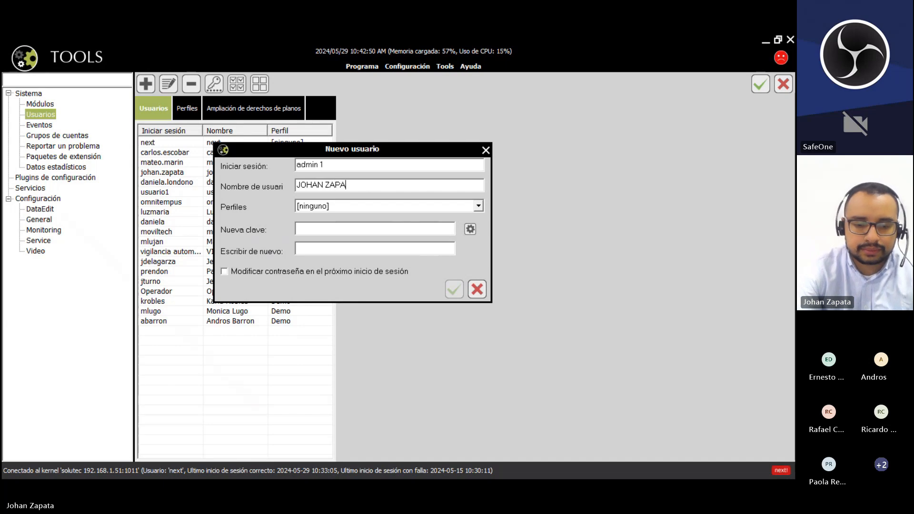
left_click(479, 207)
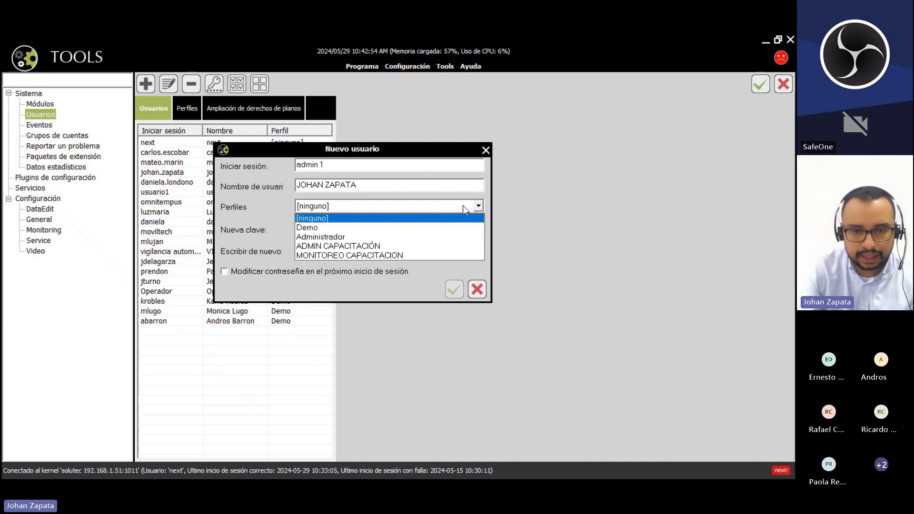
left_click(439, 250)
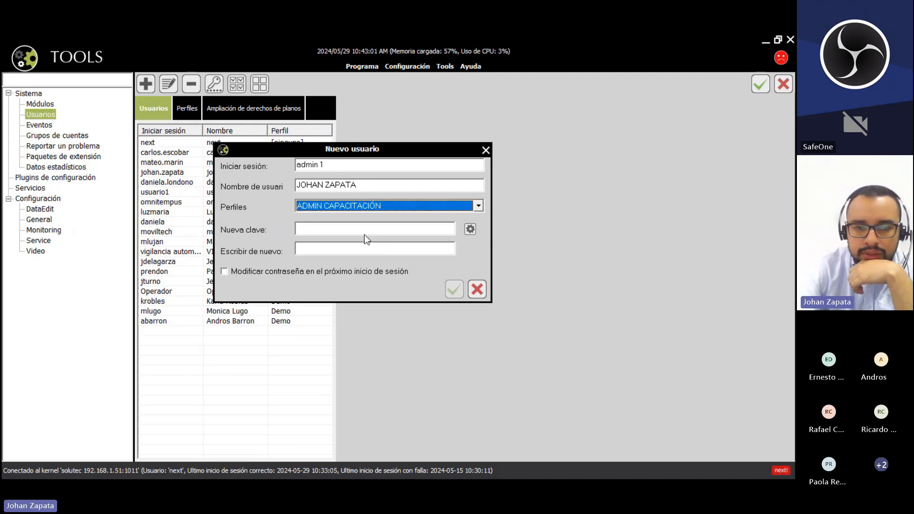
- Set the user's password, require a change at next login, and save the user
left_click(353, 229)
type("*")
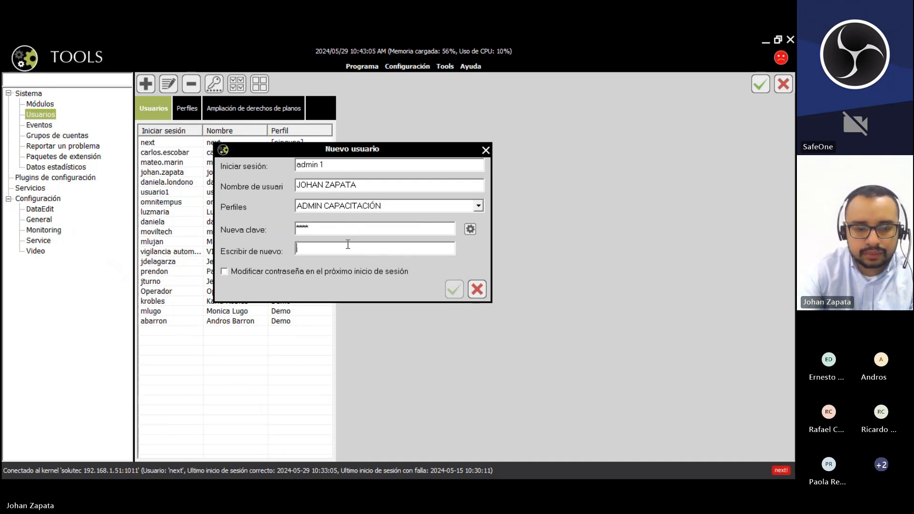
type("****")
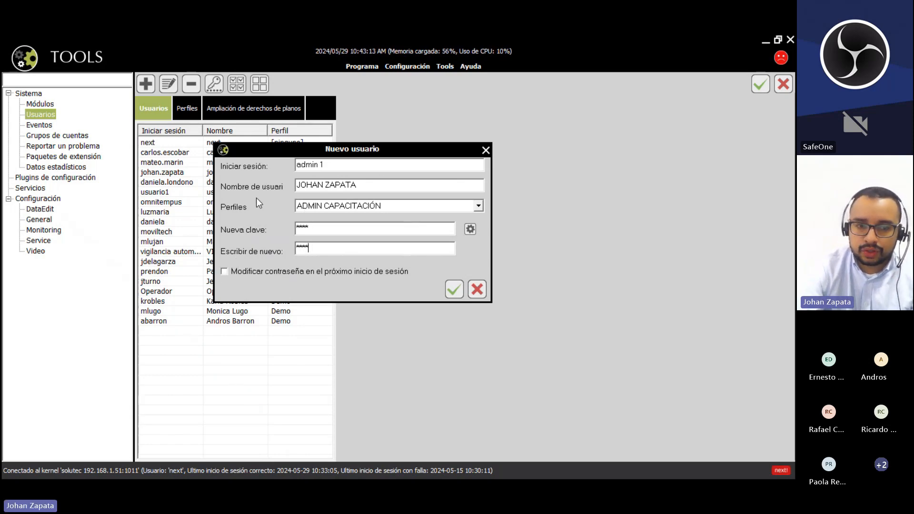
left_click(228, 270)
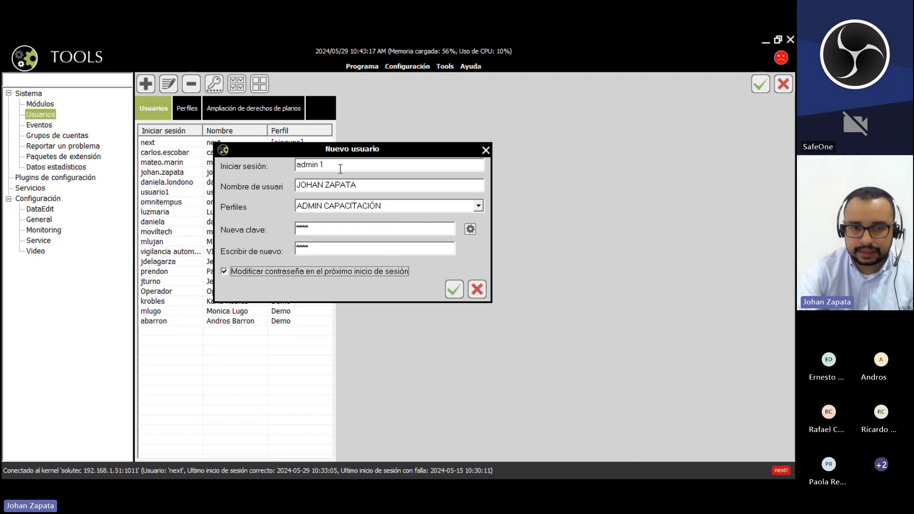
left_click_drag(325, 165, 280, 165)
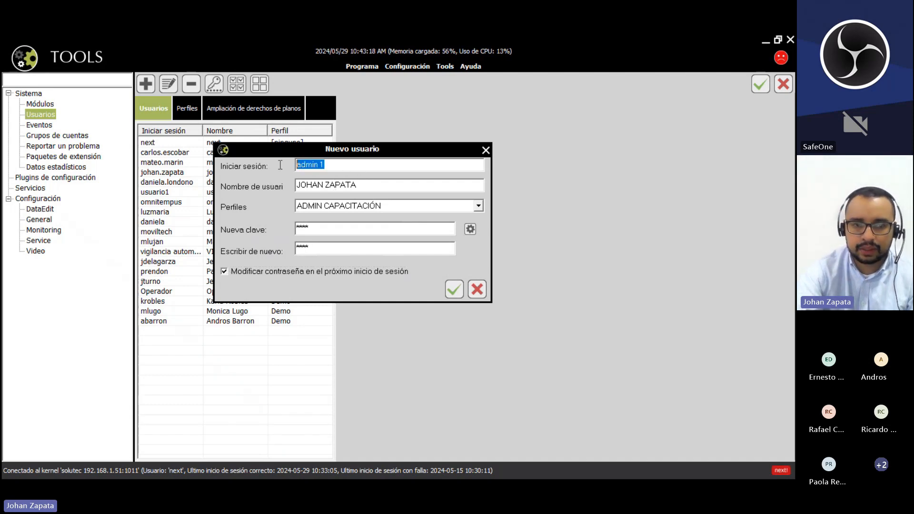
left_click_drag(333, 229, 244, 224)
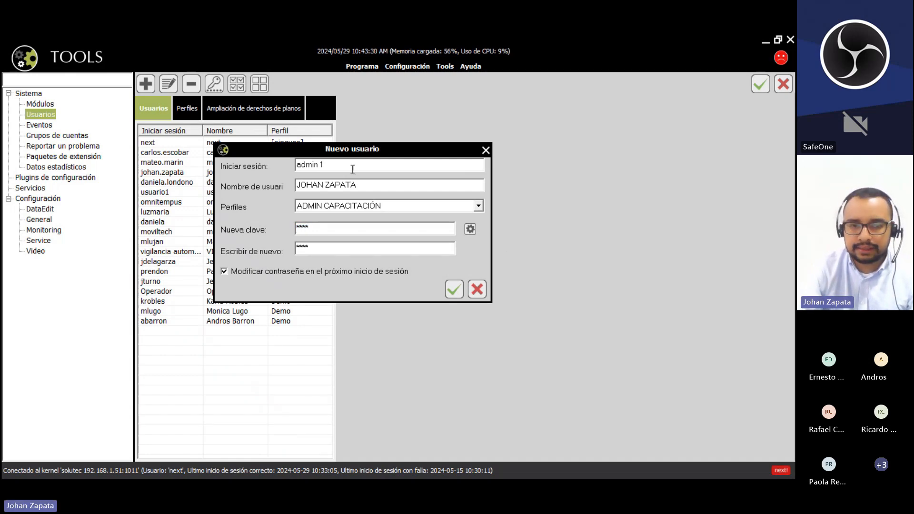
left_click_drag(352, 166, 271, 167)
left_click_drag(337, 229, 259, 228)
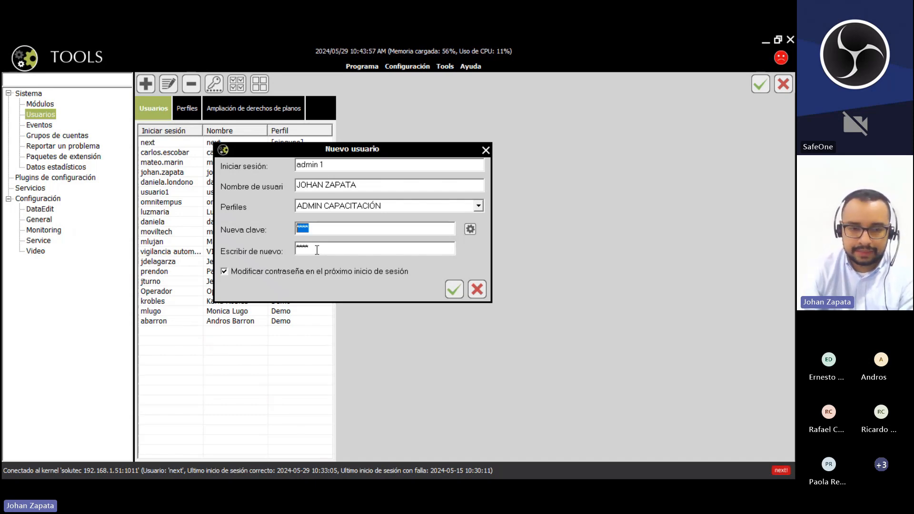
left_click(454, 289)
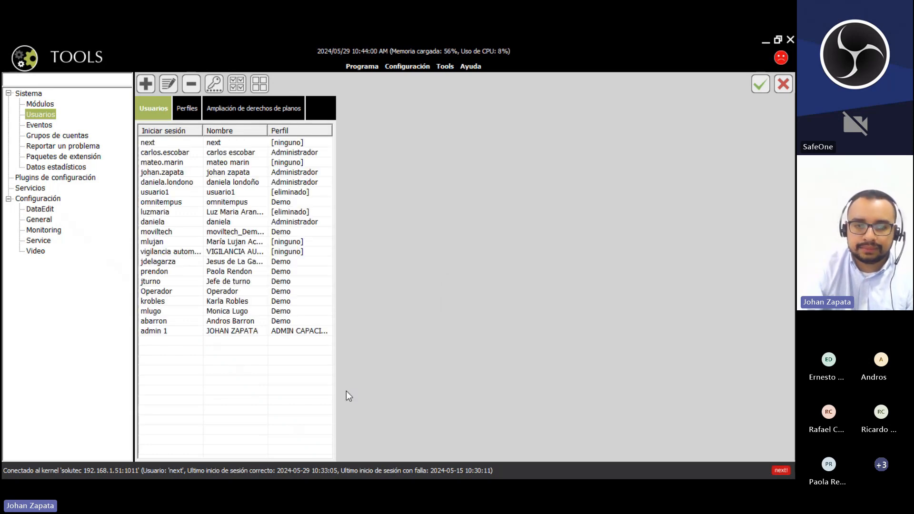
- Select admin 1 in the Usuarios list to display its ADMIN CAPACITACIÓN inherited permission tree
left_click(224, 333)
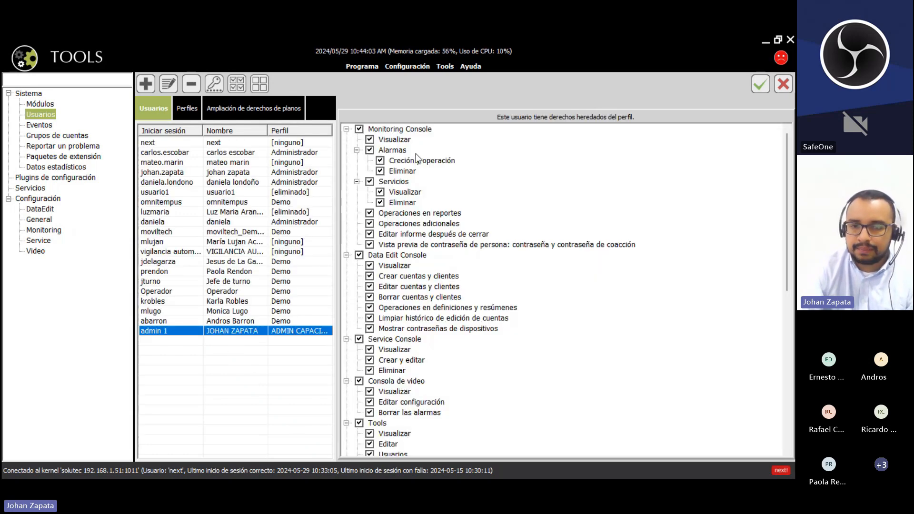
left_click_drag(786, 166, 783, 138)
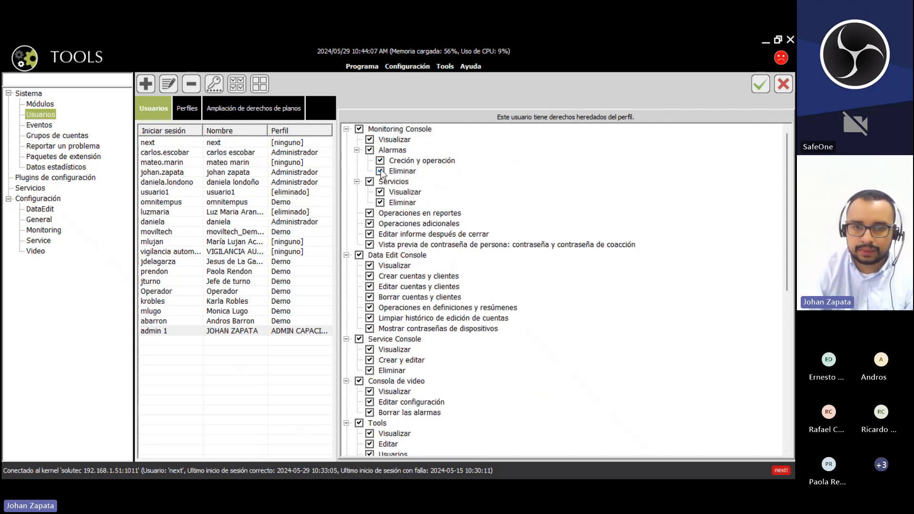